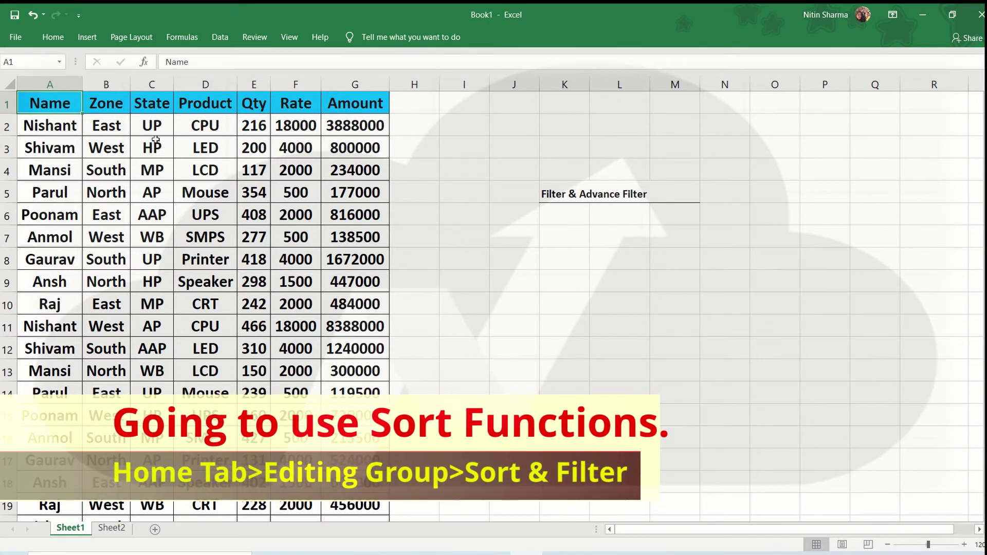
Sort the table by the Name column from A to Z and undo that sort.
drag(124, 105, 42, 104)
click(60, 41)
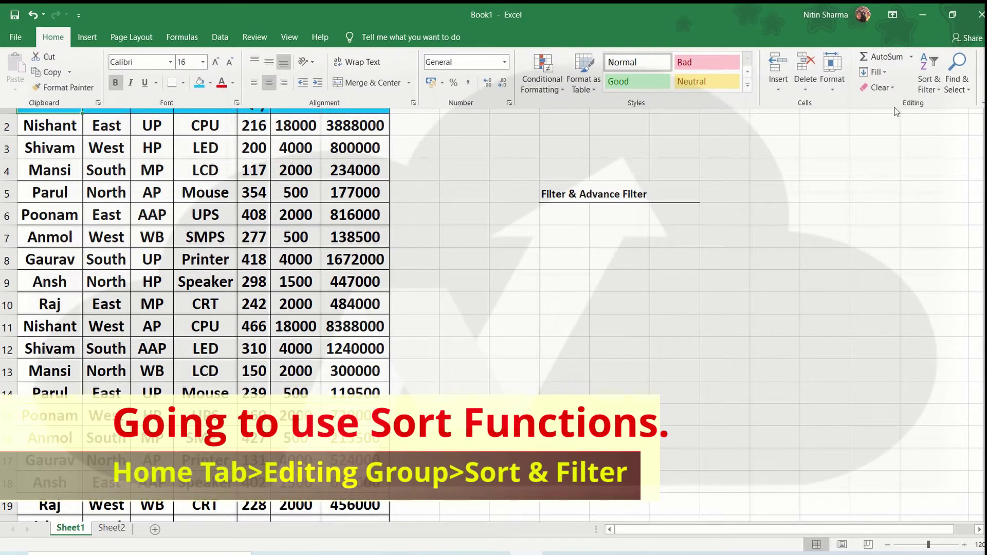
click(944, 89)
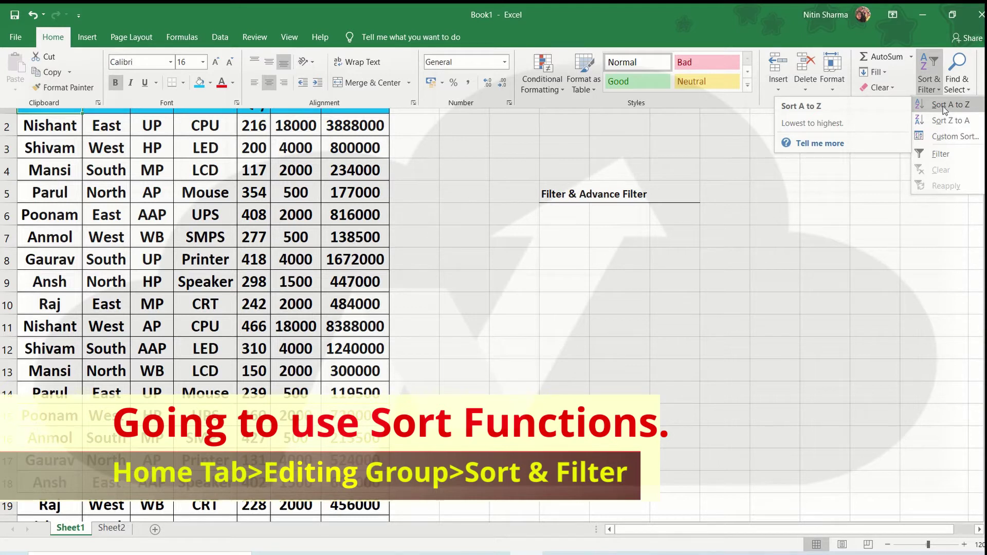
click(945, 105)
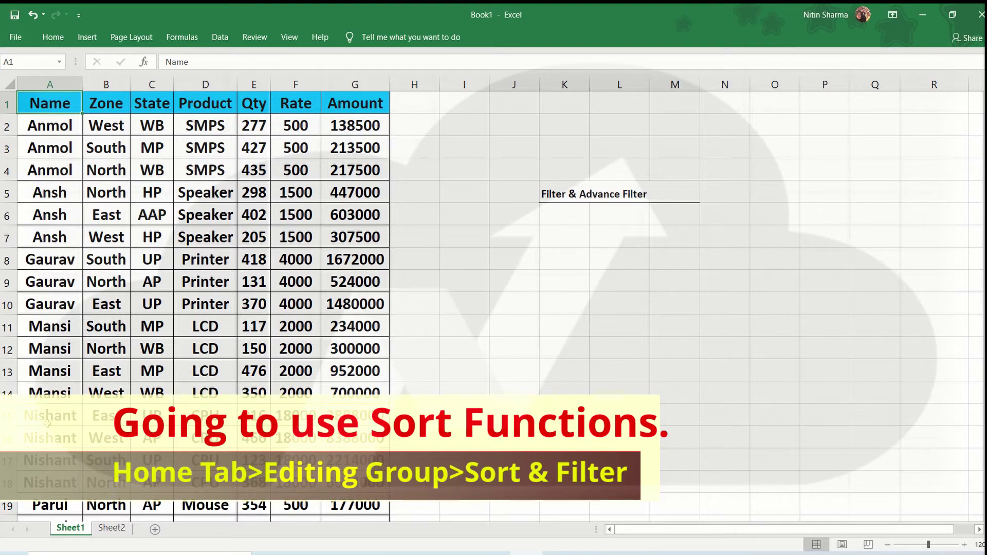
key(ctrl+z)
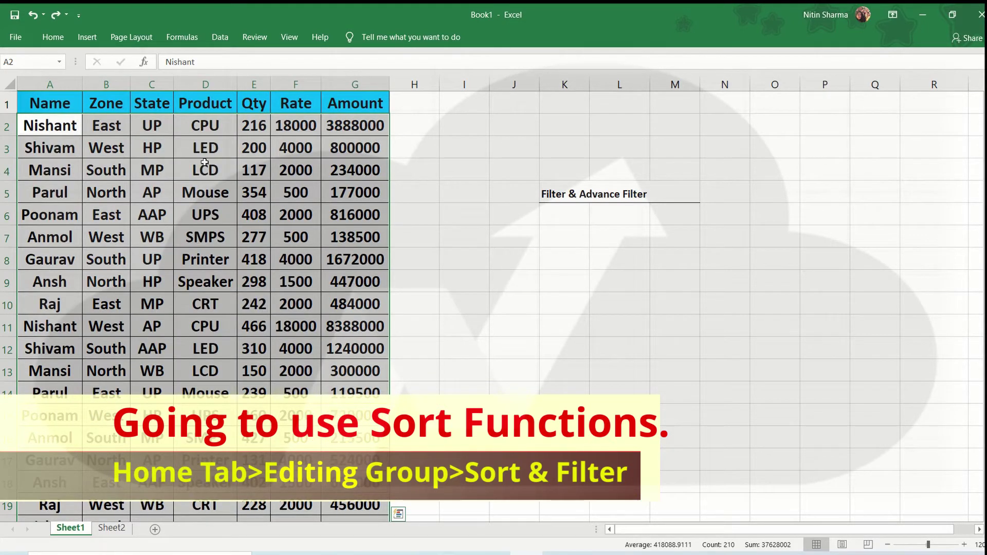
Start a custom sort of the table with Name as the first level, sorted on Cell Values from Z to A.
click(53, 37)
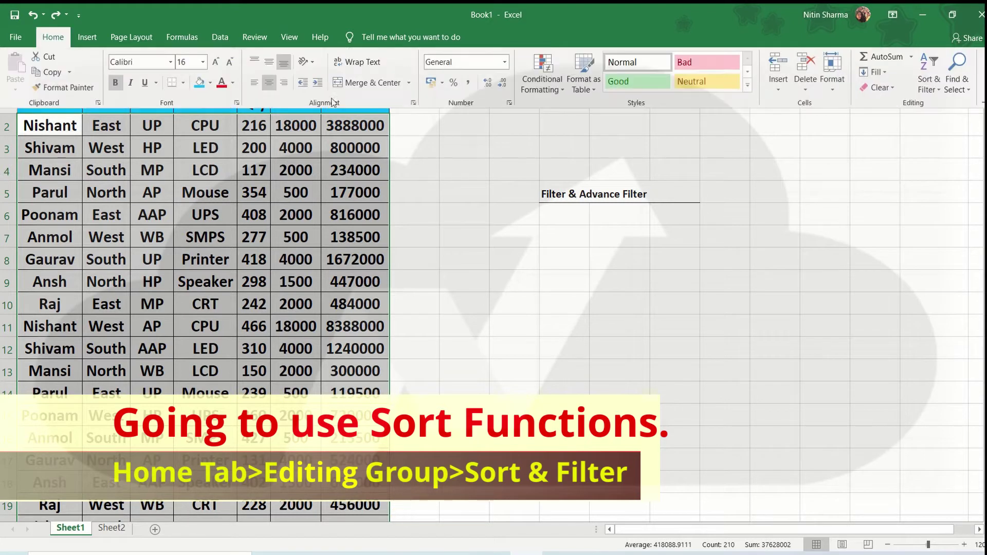
click(958, 82)
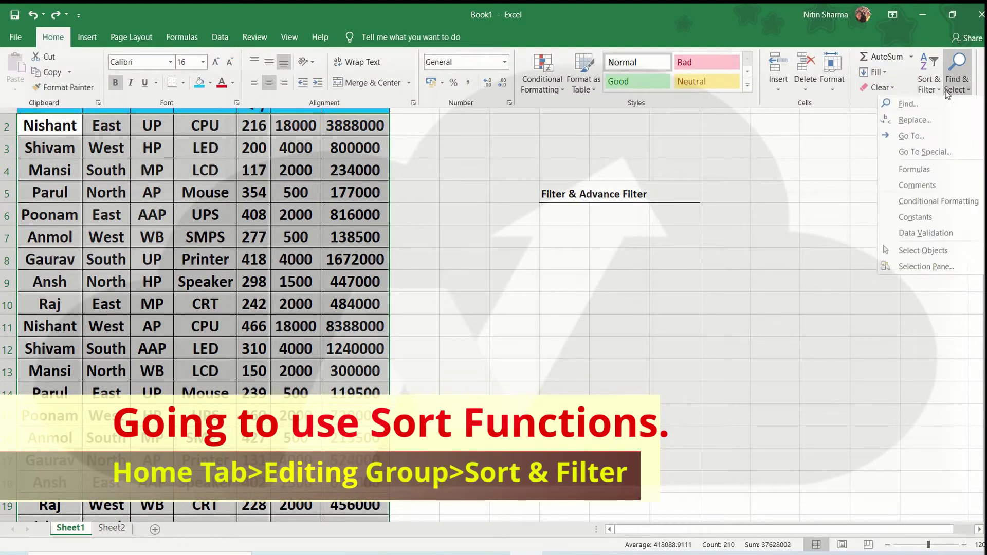
click(941, 90)
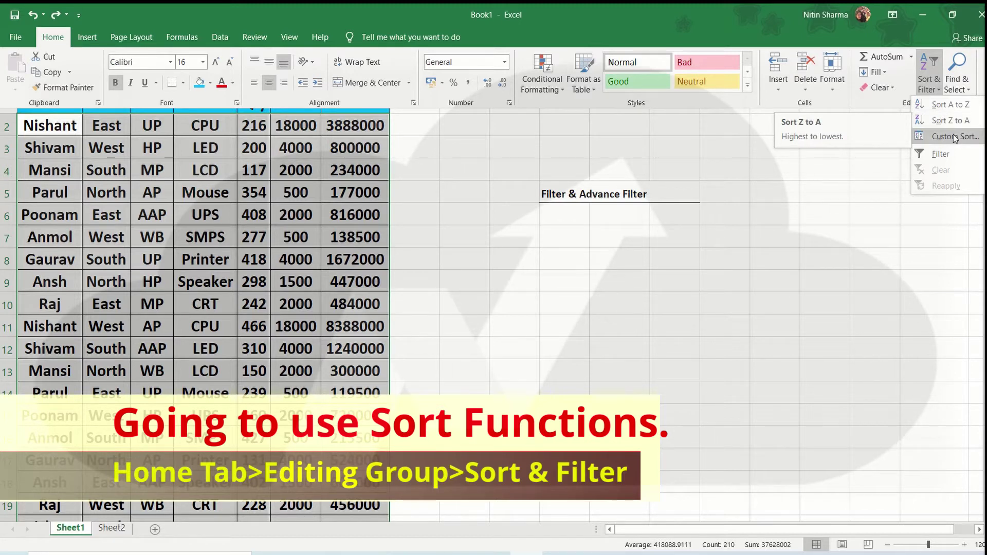
click(954, 137)
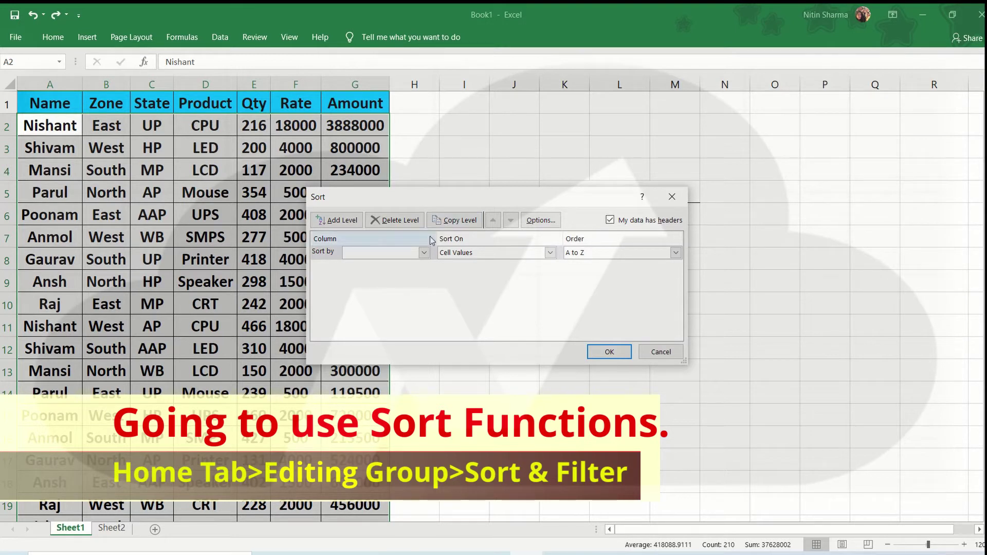
click(424, 252)
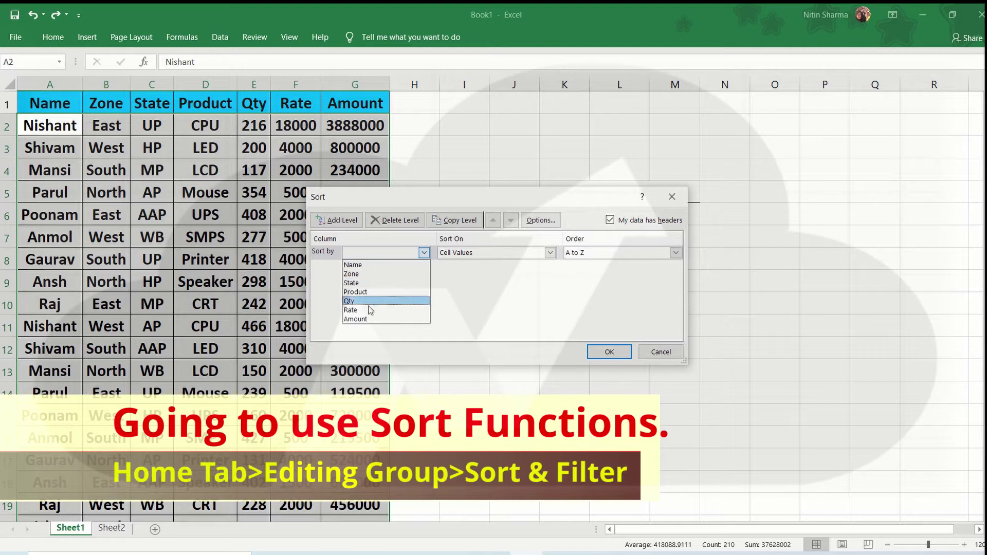
click(369, 264)
click(550, 252)
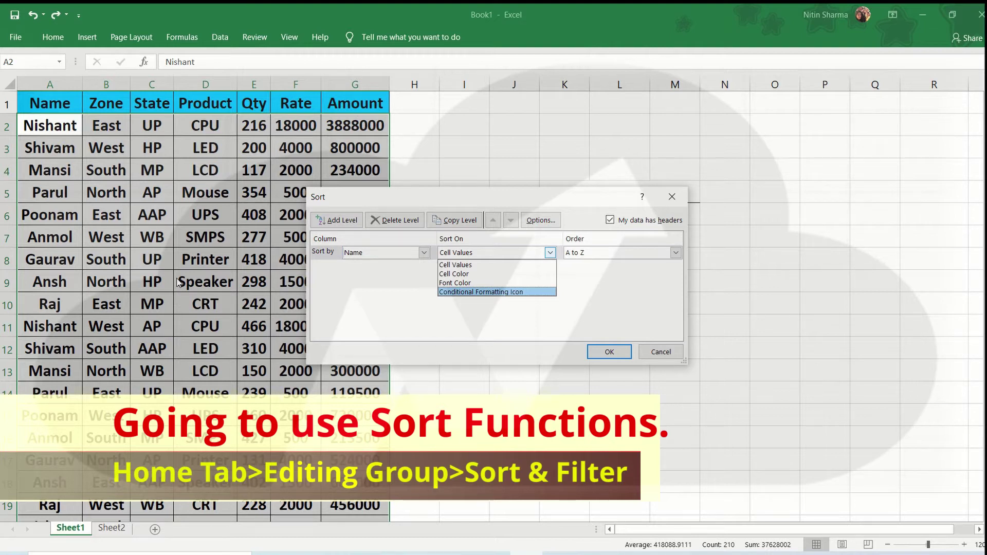
click(445, 264)
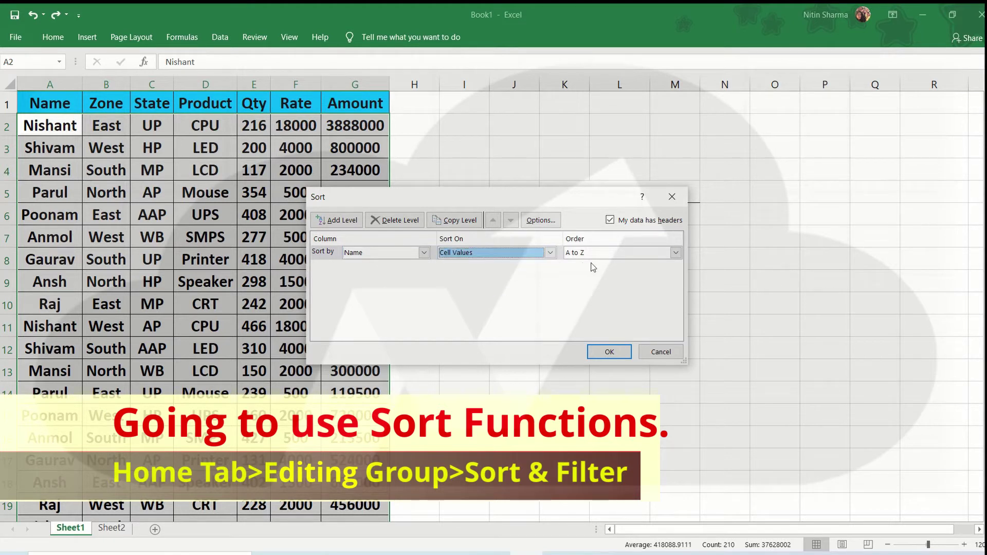
click(606, 252)
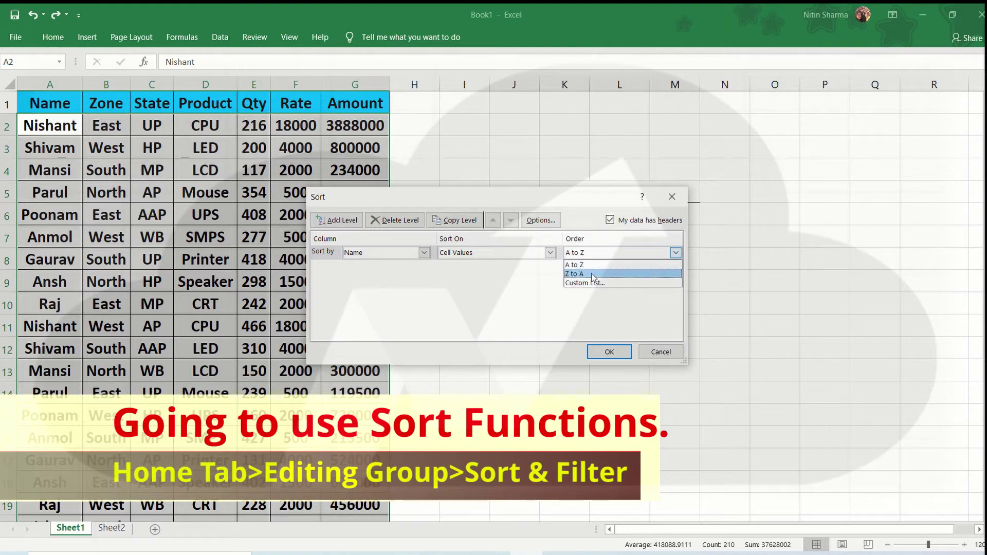
click(592, 274)
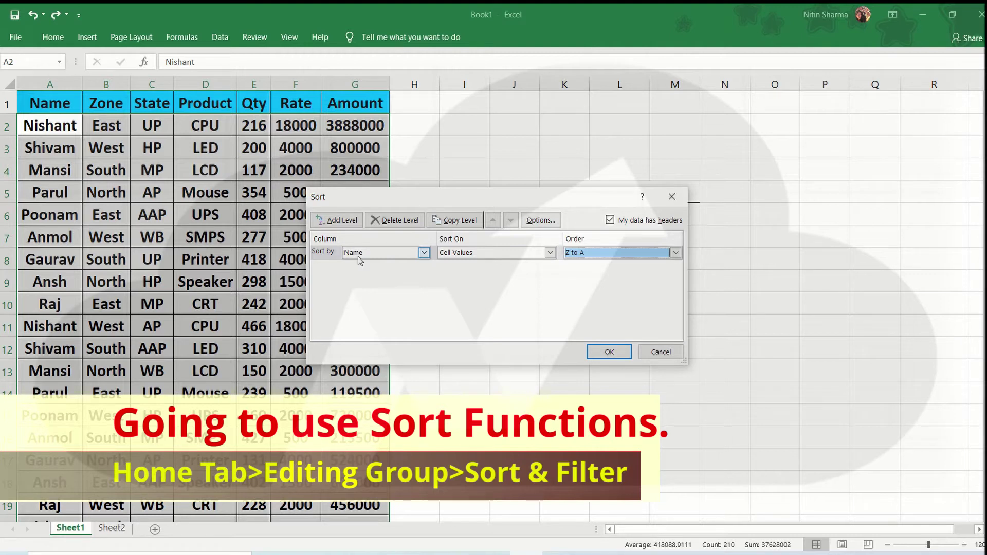
Add a second sort level on Qty by Cell Values from Smallest to Largest and apply the custom sort.
click(338, 220)
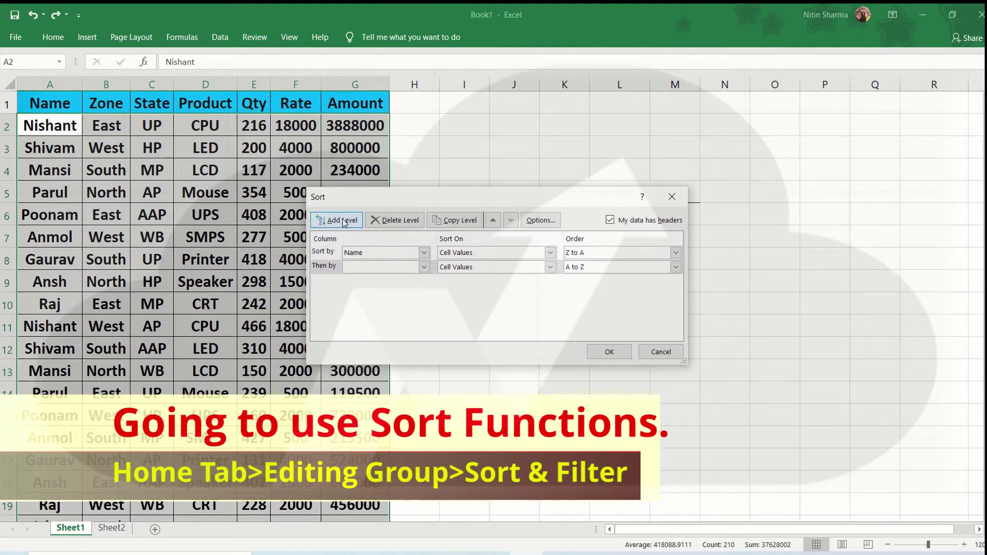
click(417, 267)
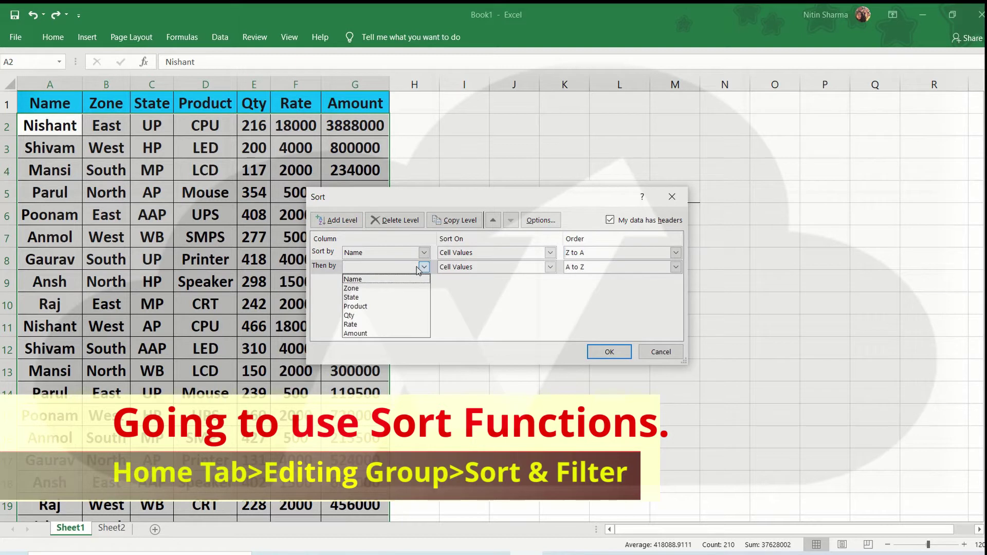
click(379, 317)
click(483, 268)
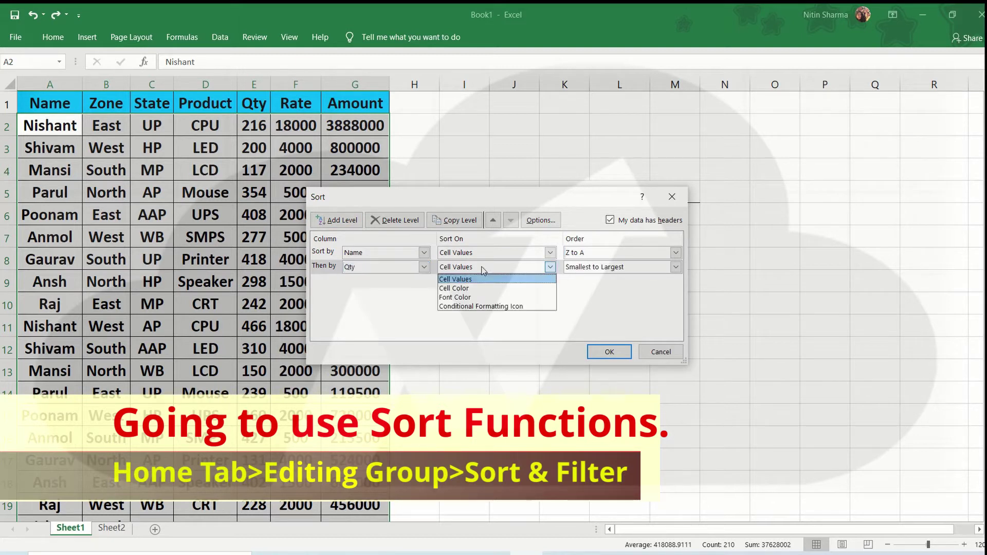
click(484, 269)
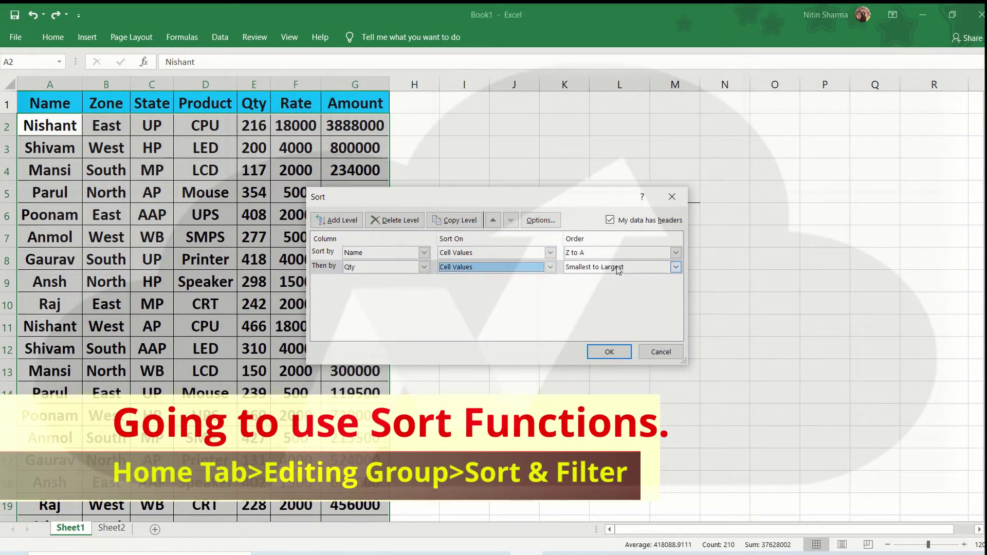
click(609, 351)
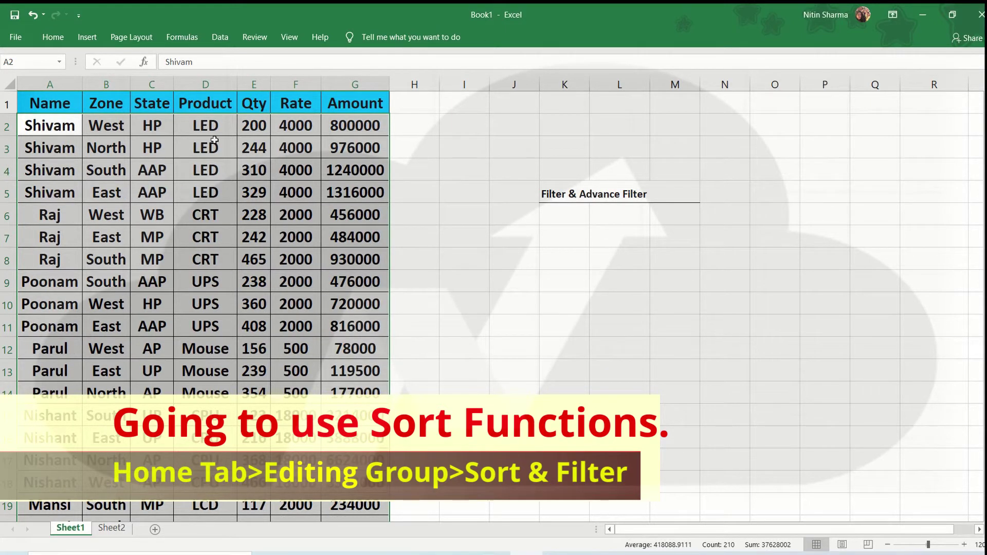
Check the sorted Name and Qty columns and undo the custom sort.
click(53, 127)
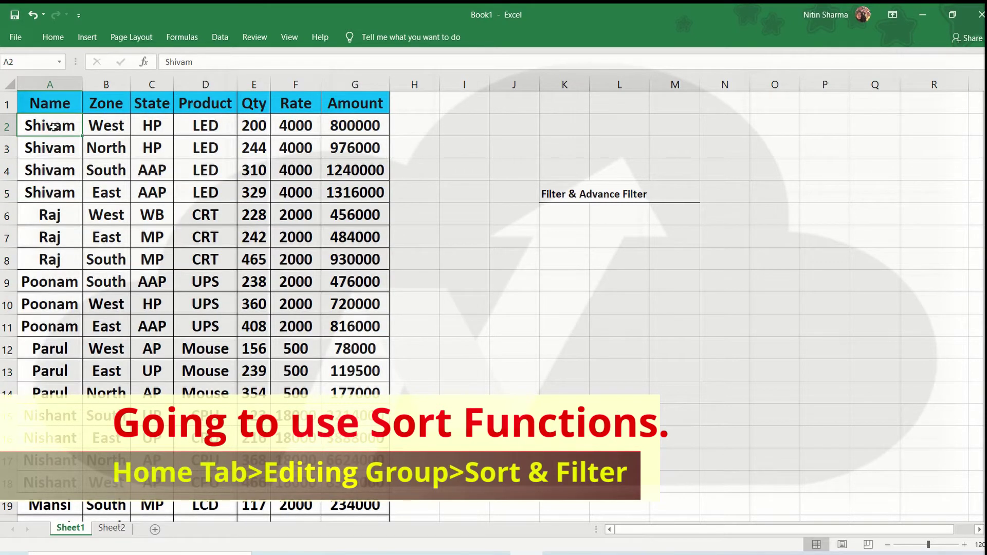
click(247, 125)
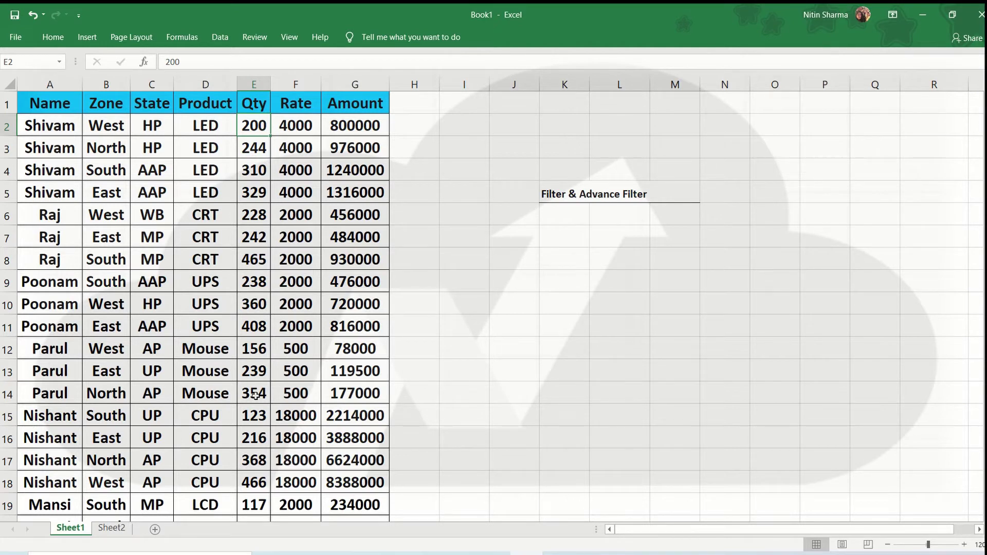
key(ctrl+z)
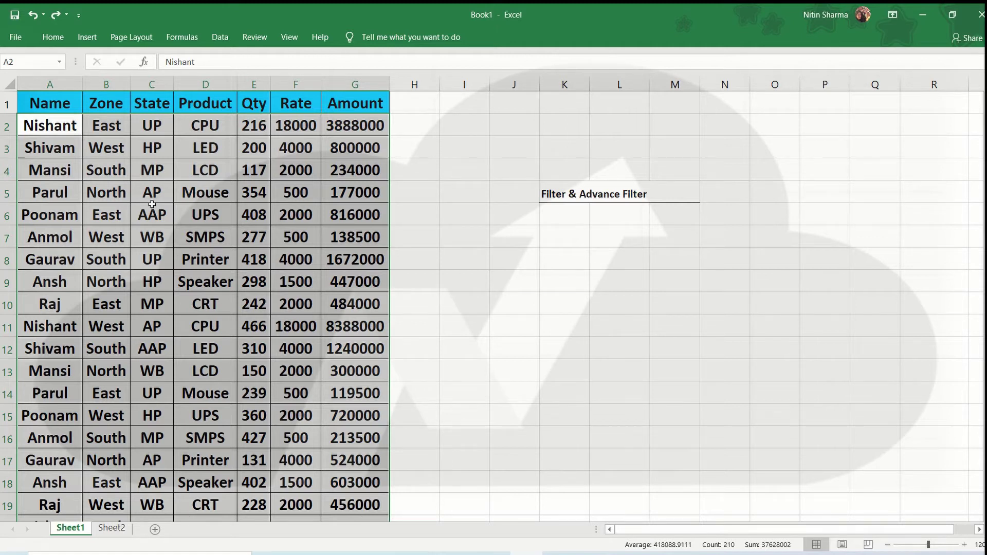
Open the Sort dialog for the table and close it without applying a sort.
click(220, 37)
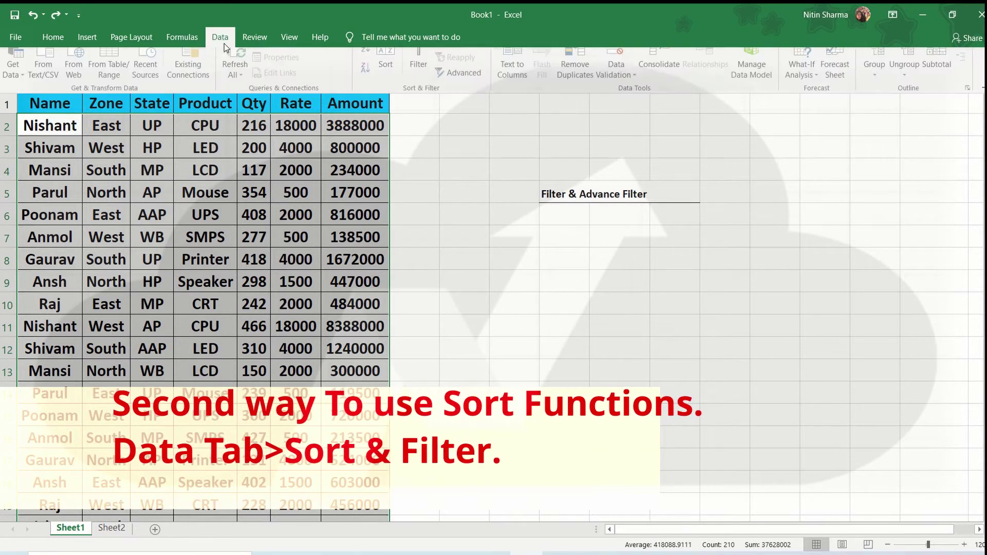
click(393, 68)
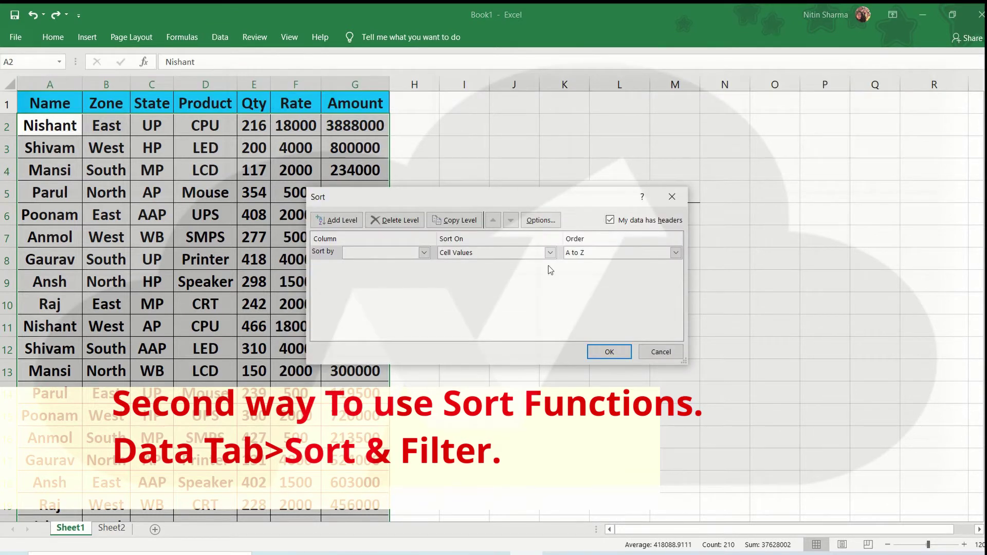
key(Escape)
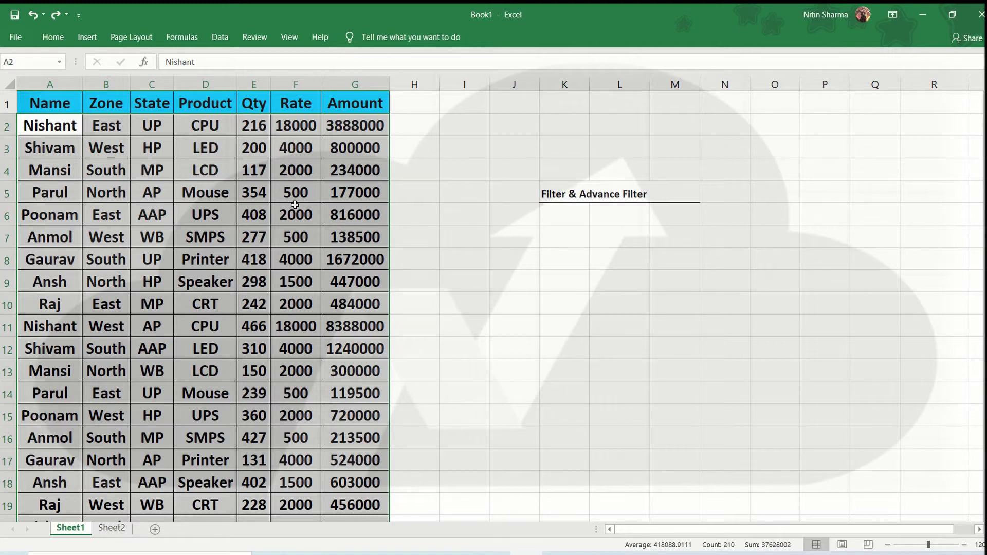
Select the Name header cell A1 and turn on filtering for the table's header row.
key(Up)
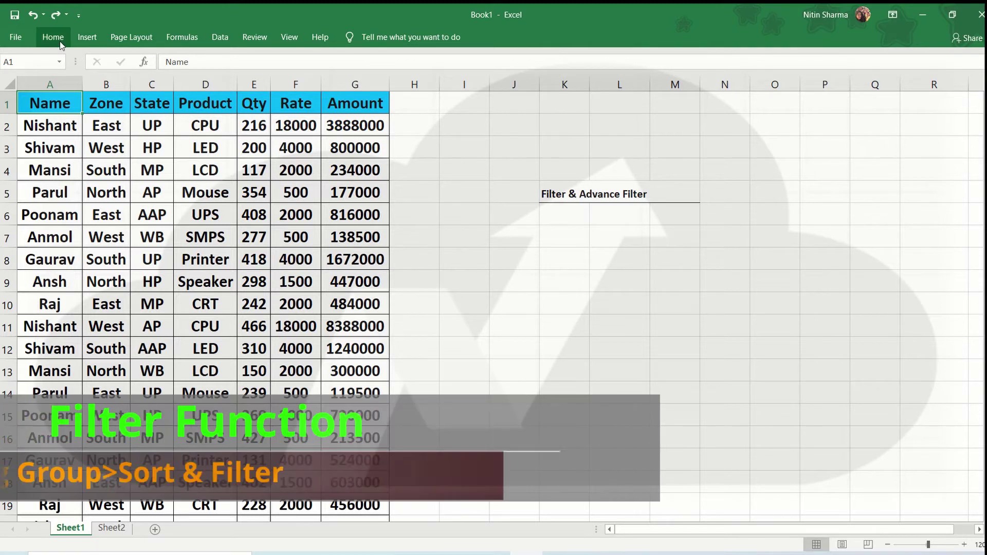
click(53, 37)
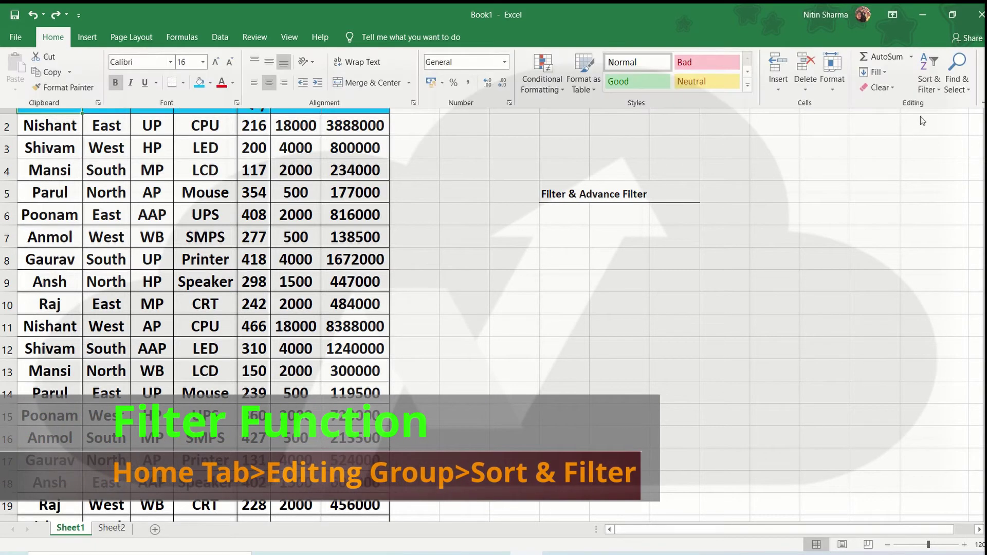
click(939, 92)
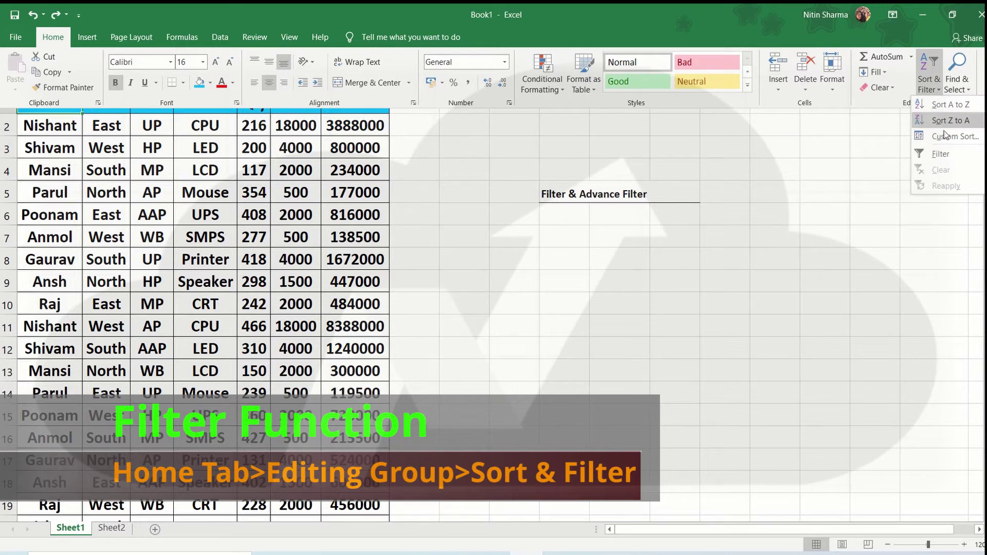
click(940, 154)
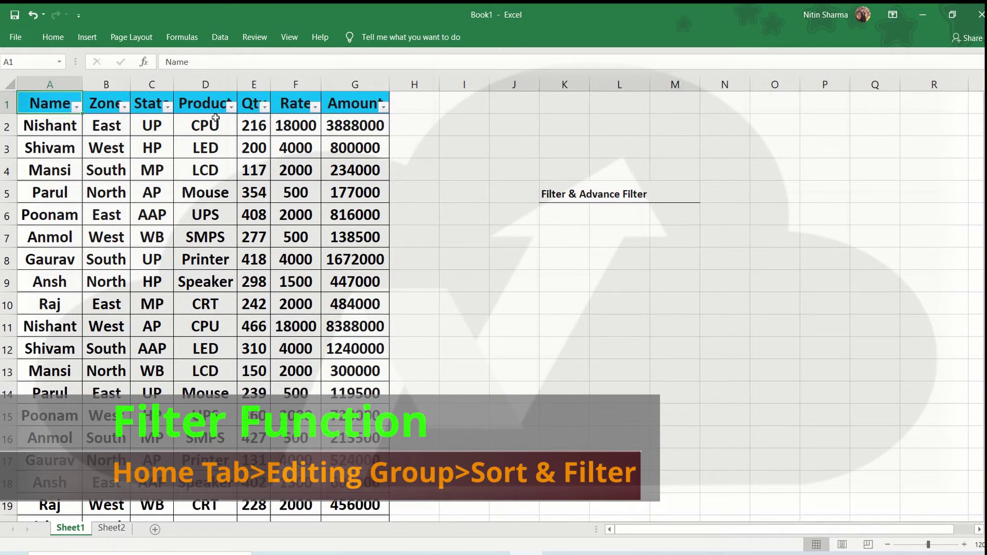
Filter the Name column with a text filter for entries that begin with A, and undo the filter.
click(78, 107)
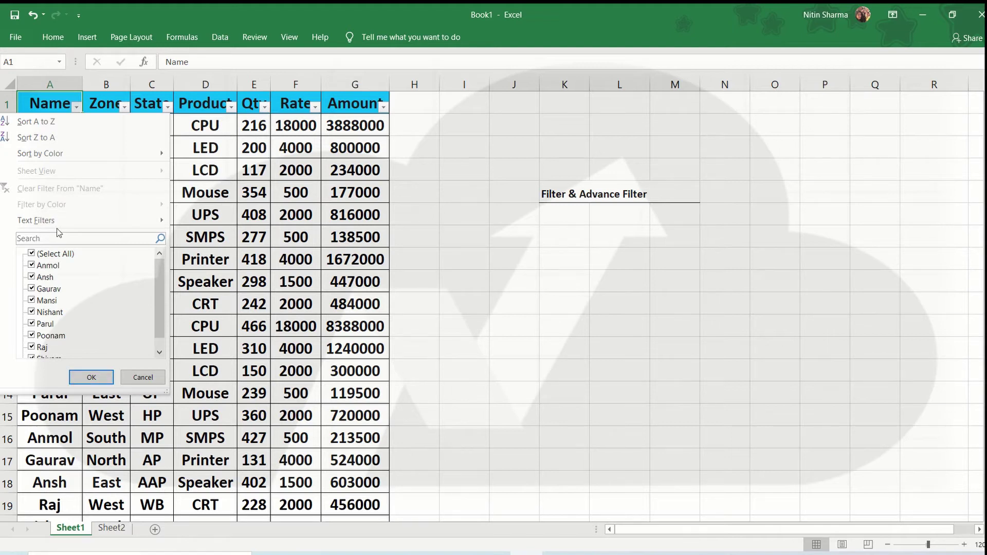
mouse_move(53, 214)
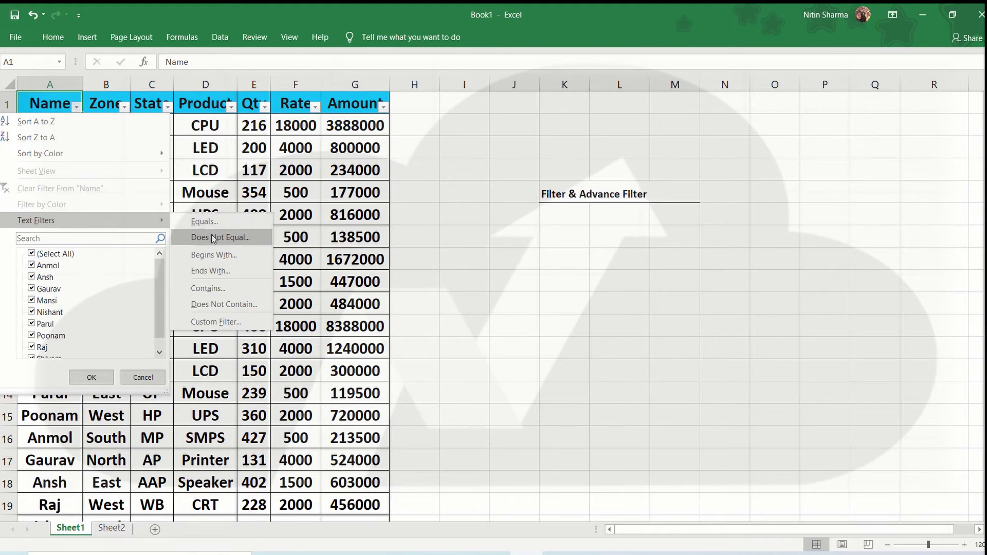
click(212, 254)
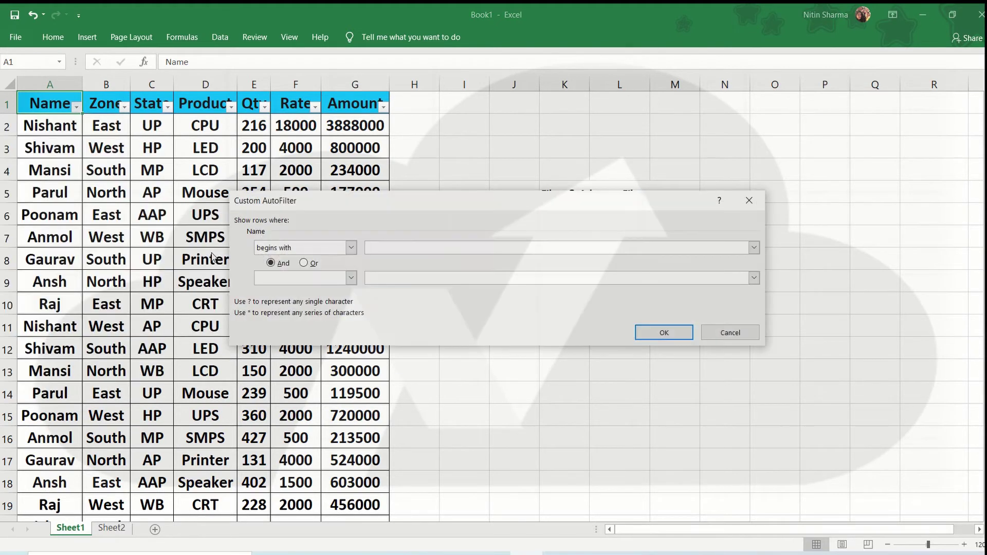
text(A)
key(Return)
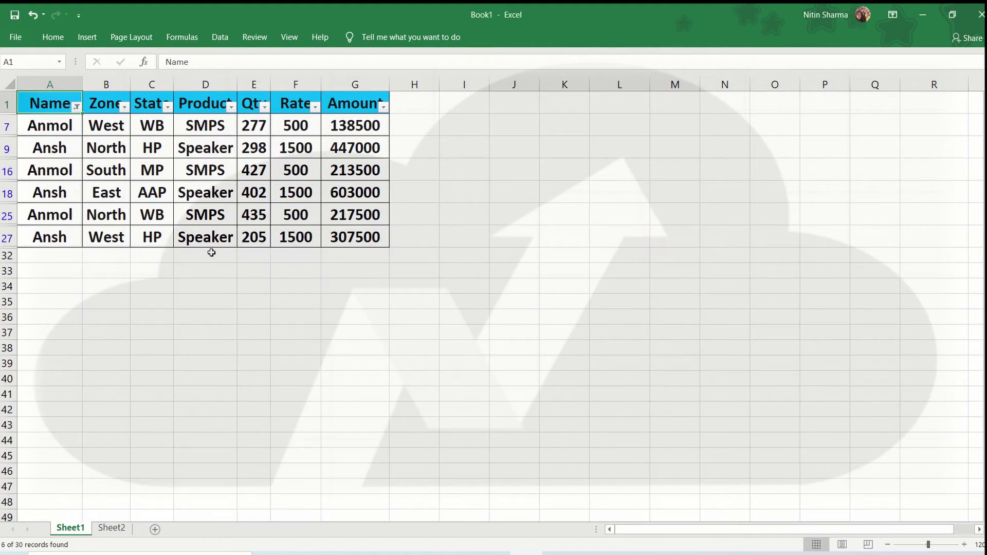
key(ctrl+z)
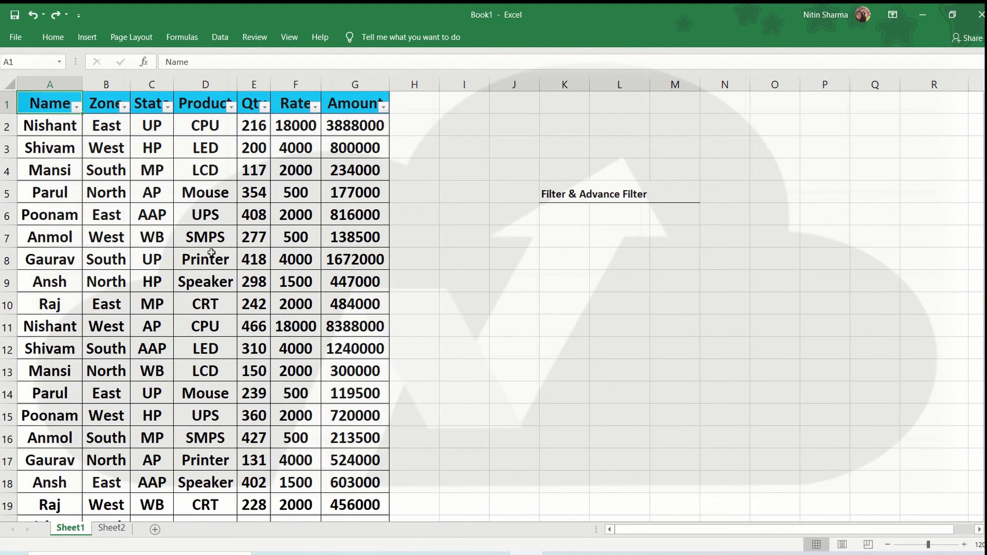
Filter the Name column with a text filter for entries that end with l, and undo the filter.
key(alt+Down)
key(Down)
key(Down)
key(Down)
key(Down)
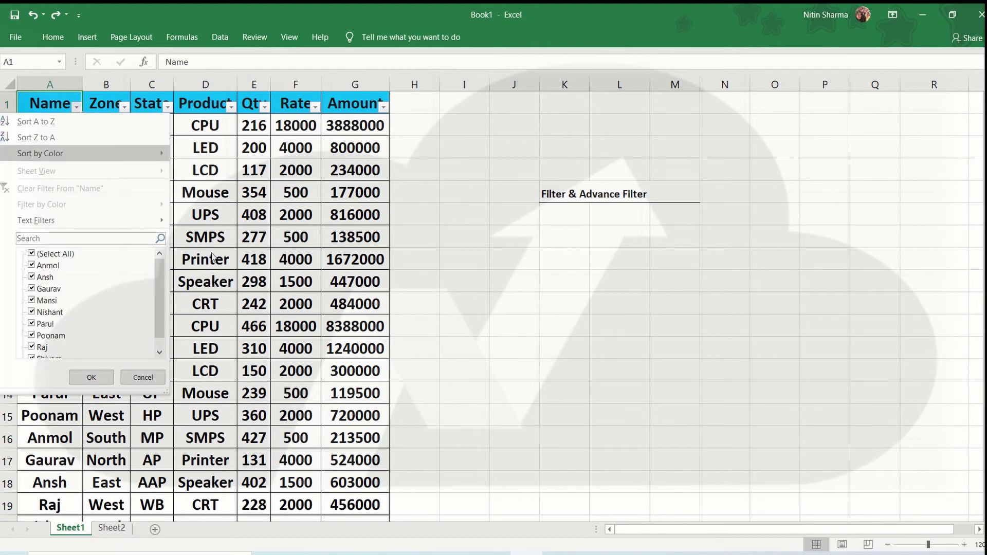
key(Down)
key(Down)
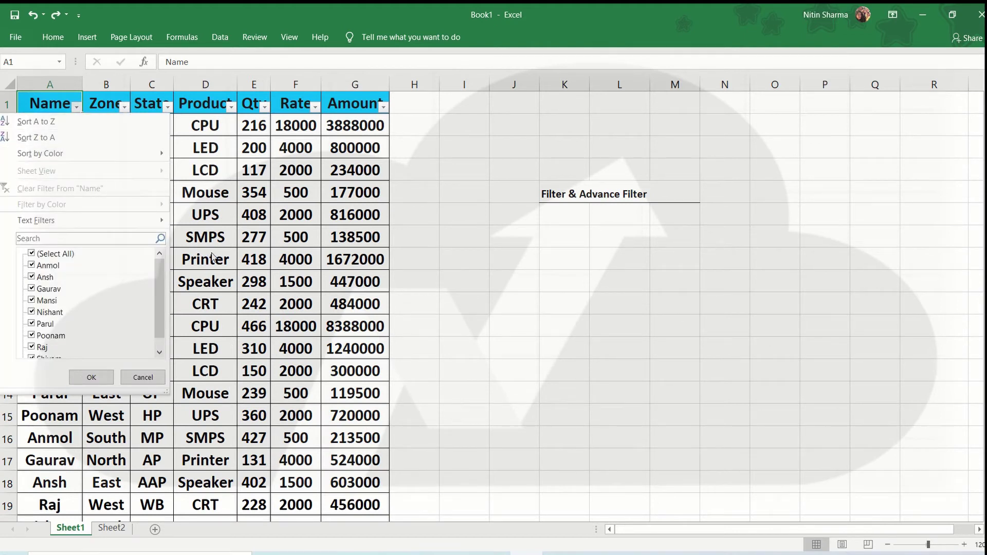
key(Down)
key(Right)
key(Down)
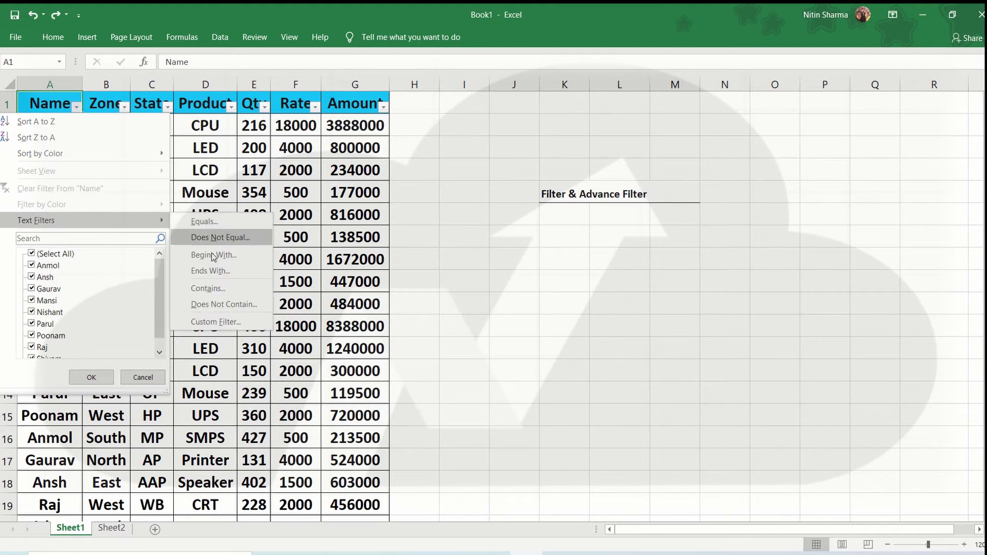
key(Down)
key(Down)
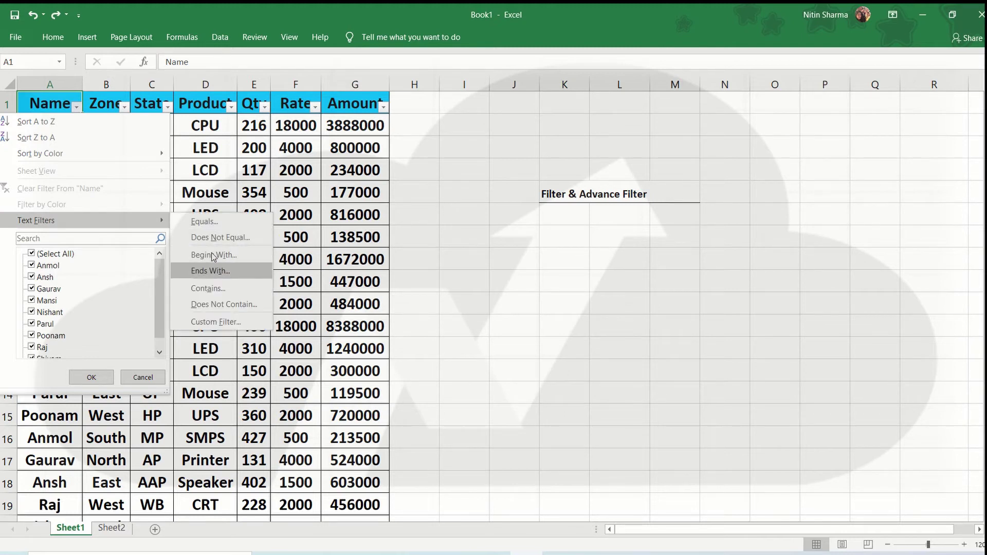
key(Return)
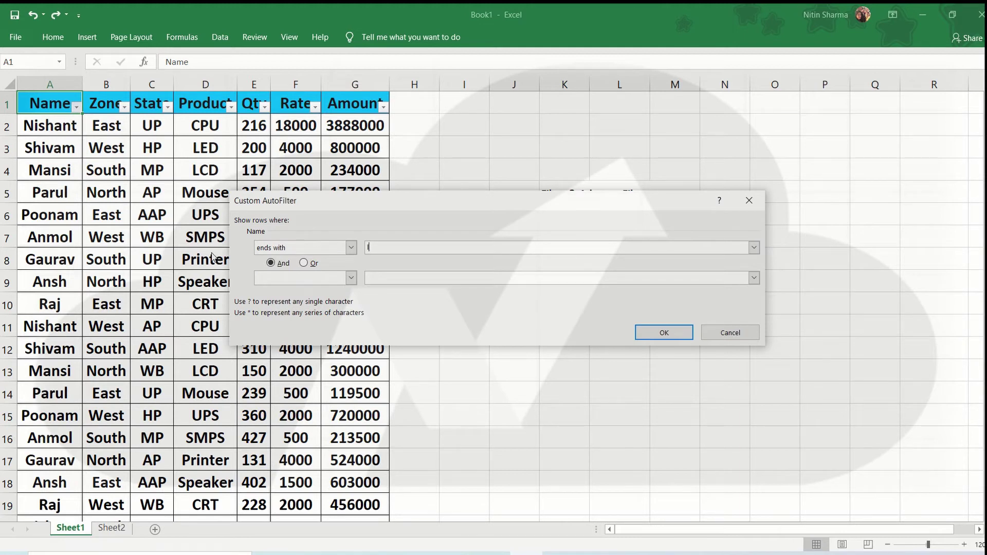
key(Return)
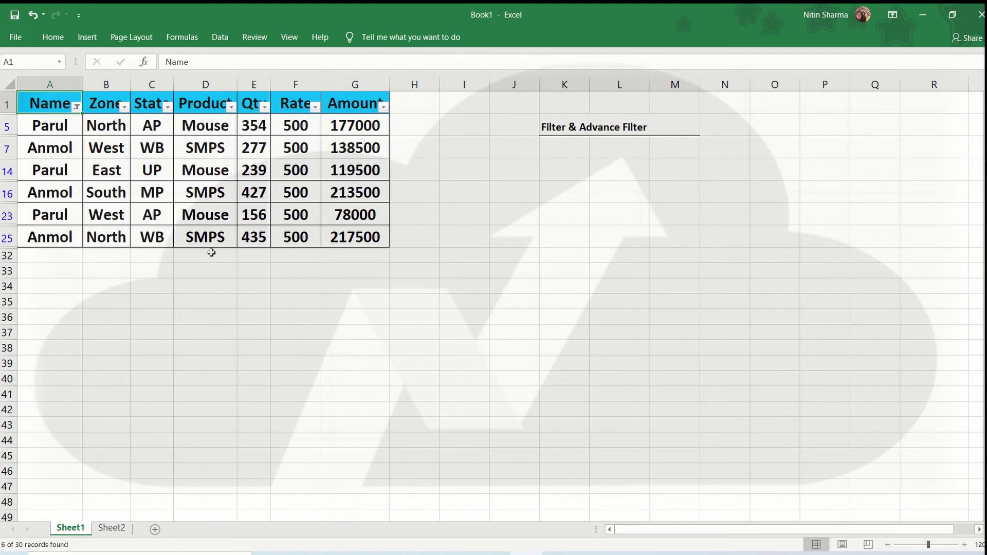
key(ctrl+z)
Filter the Name column with a text filter for entries that contain o, and undo the filter.
key(alt+Down)
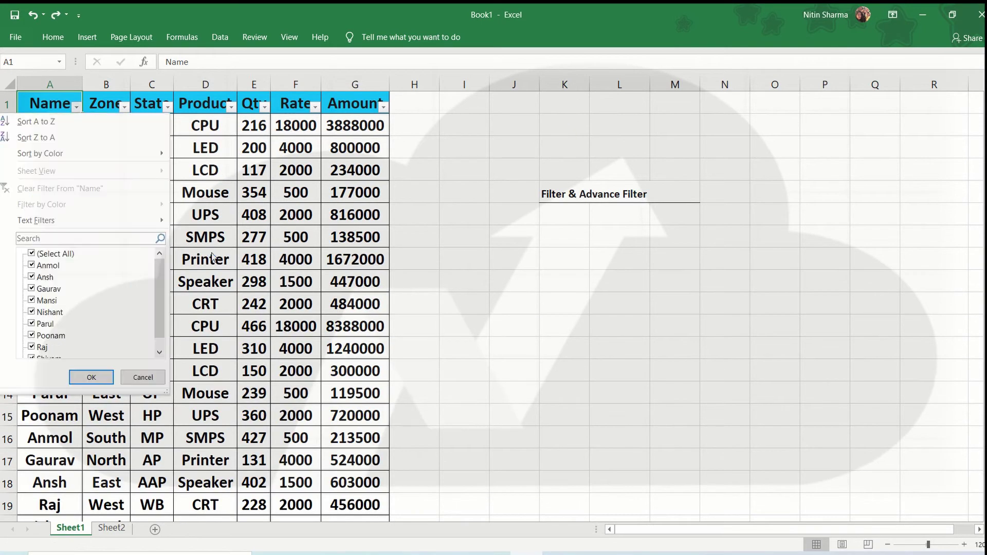
key(Down)
key(Down)
key(Down)
key(Down)
key(Right)
key(Down)
key(Down)
key(Down)
key(Down)
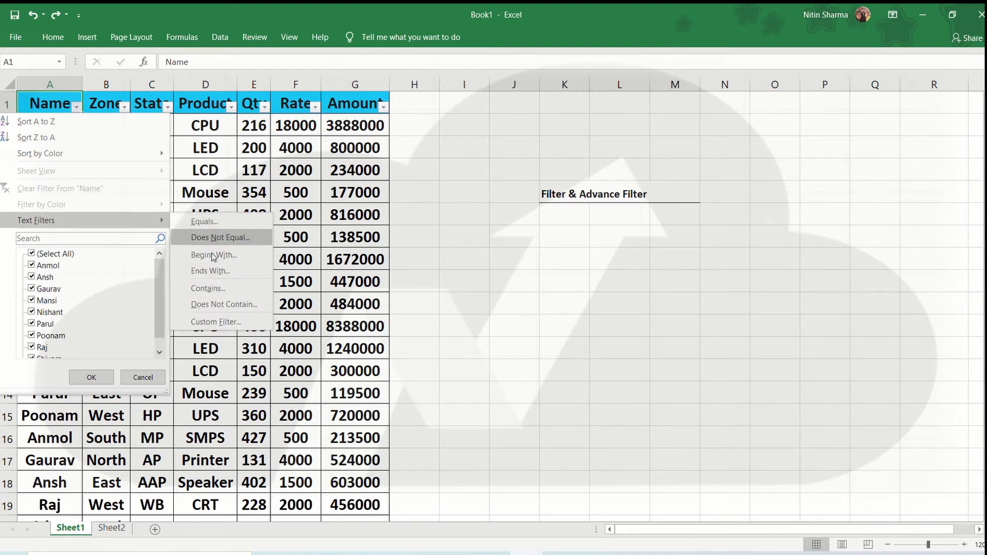
key(Return)
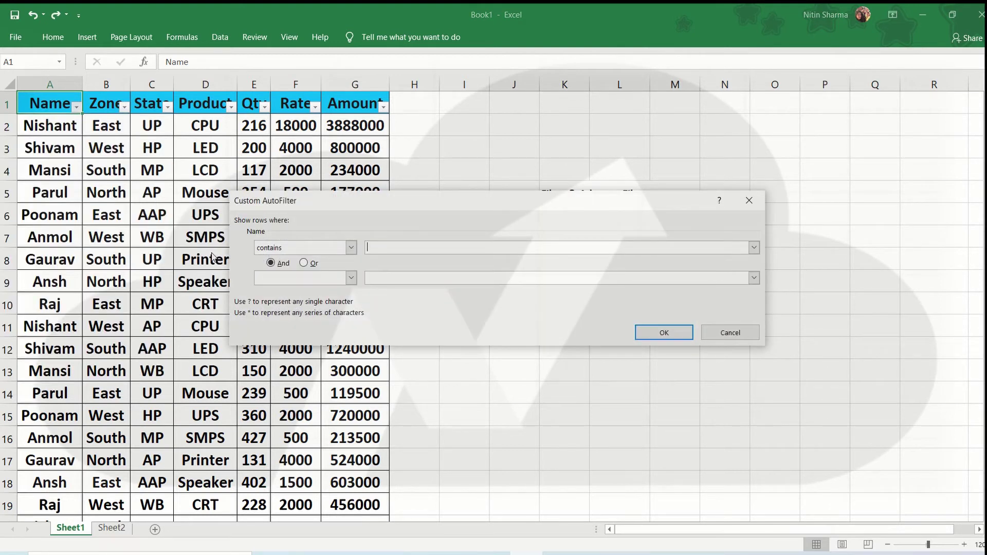
text(o)
key(Return)
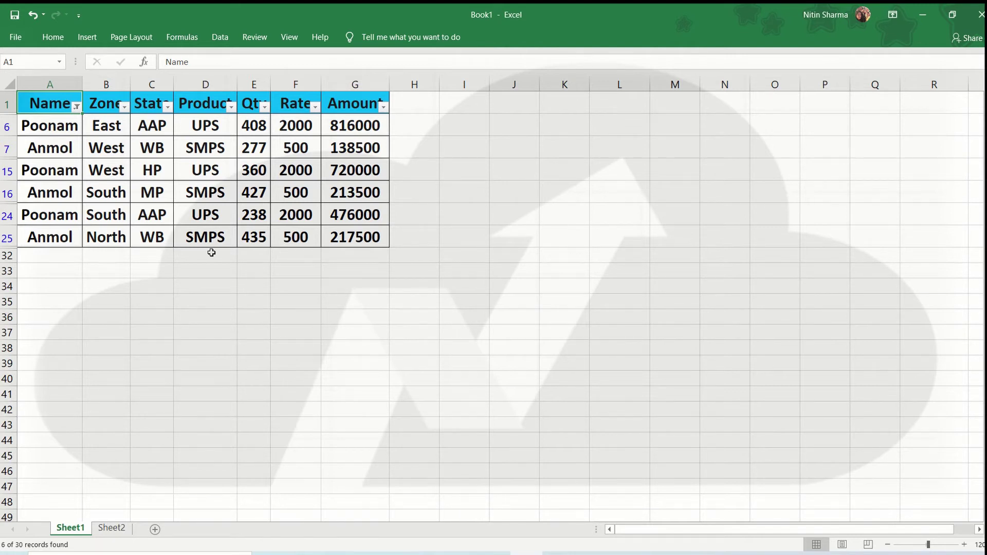
key(ctrl+z)
Open the custom text filter dialog for the Name column and close it without applying a filter.
key(alt+Down)
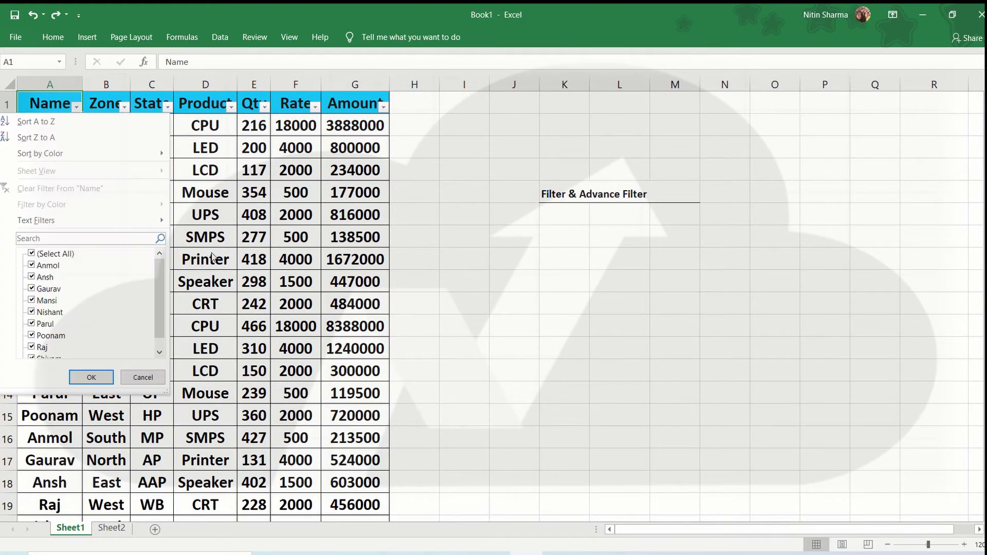
key(f)
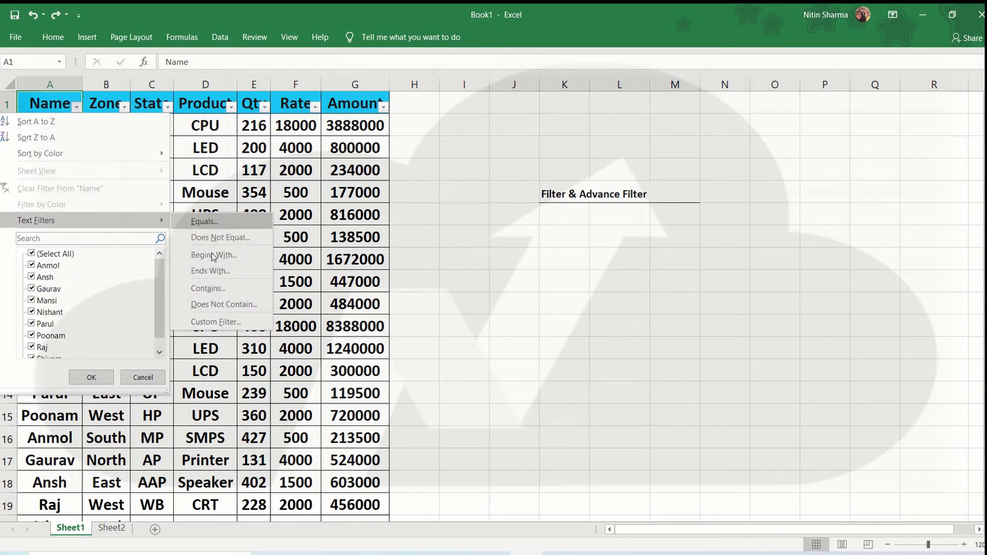
key(Down)
key(Down)
key(Down)
key(Down)
key(Down)
key(Down)
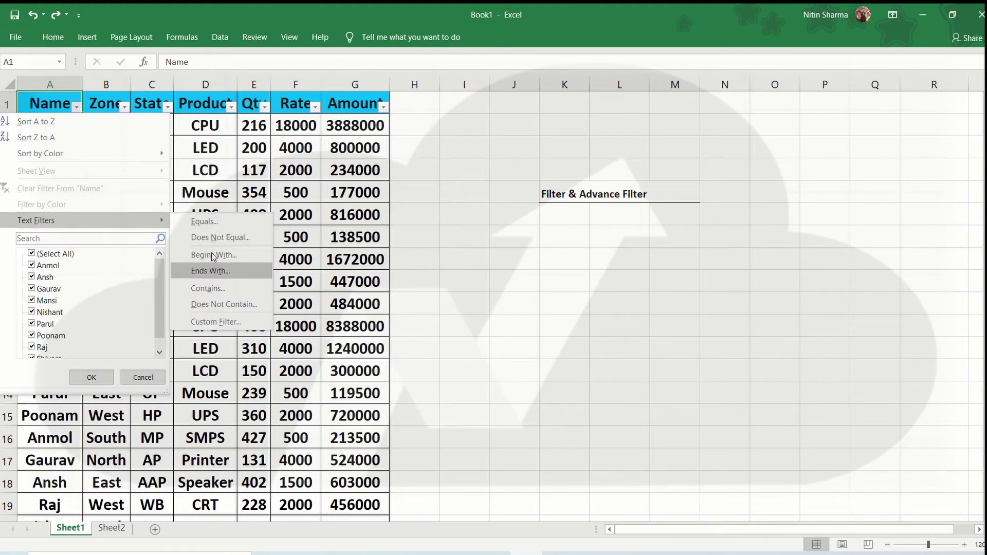
key(Return)
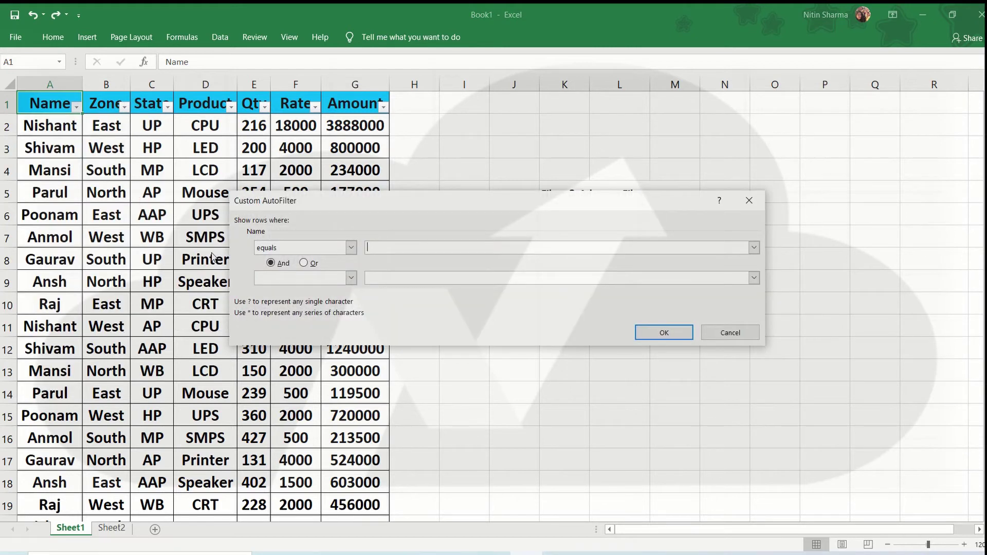
key(Escape)
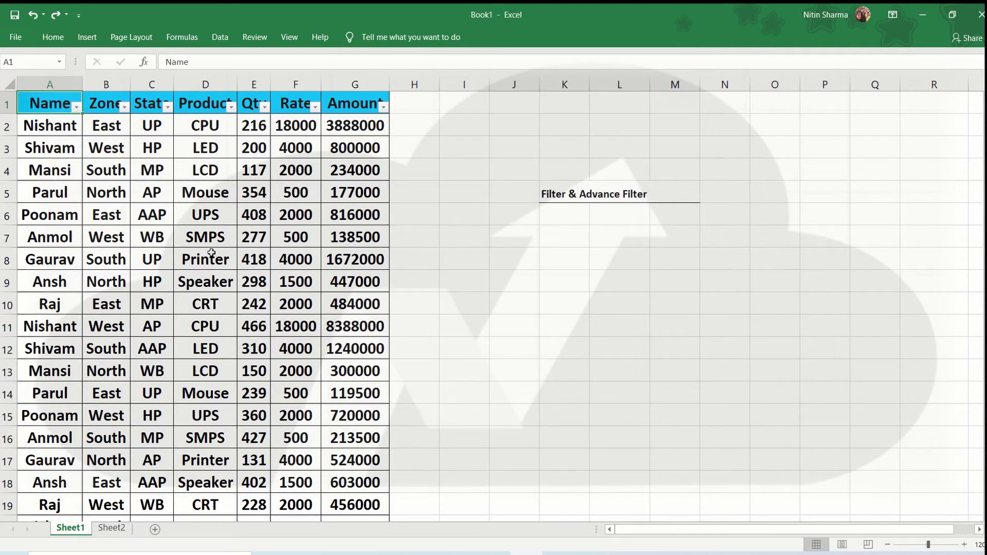
Filter the Name column by its value list so only the name from row 2 is selected, and undo the filter.
key(alt+Down)
key(Down)
key(Down)
key(Down)
key(Down)
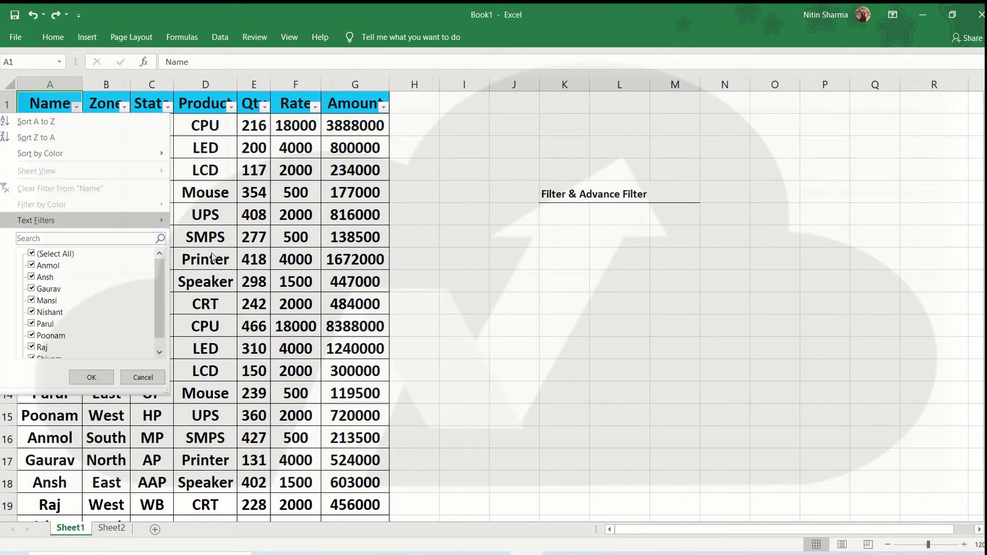
key(Down)
key(Down)
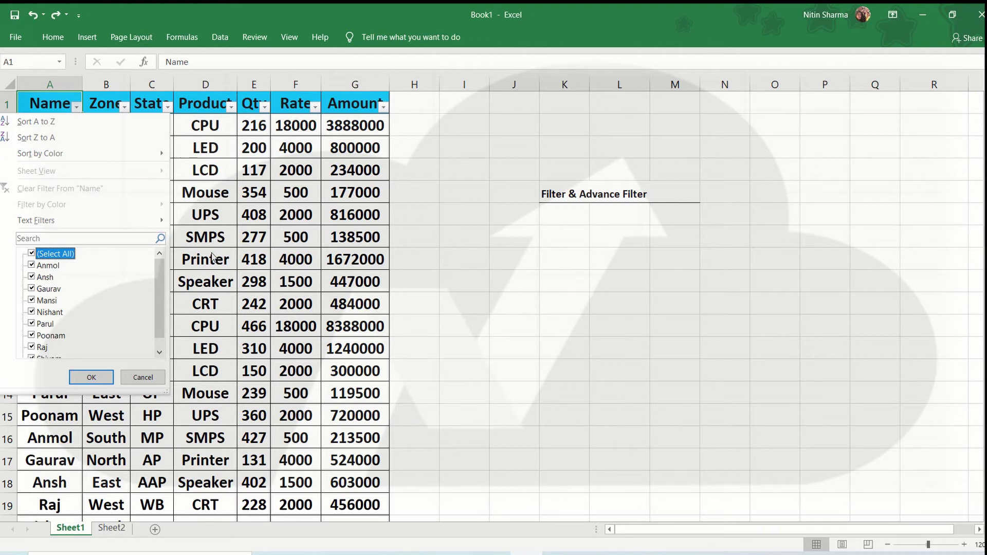
key(space)
key(Down)
key(Down)
key(Down)
key(Down)
key(Down)
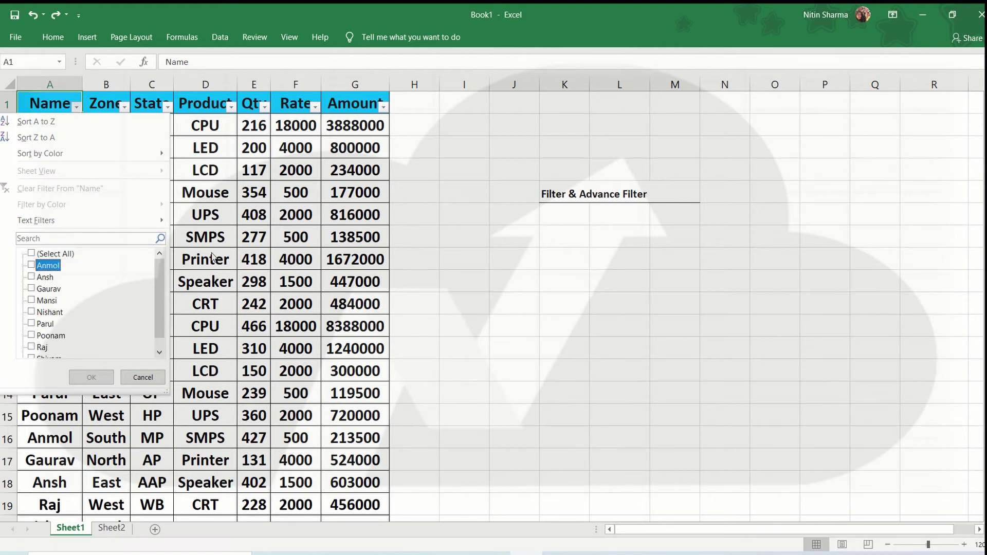
key(space)
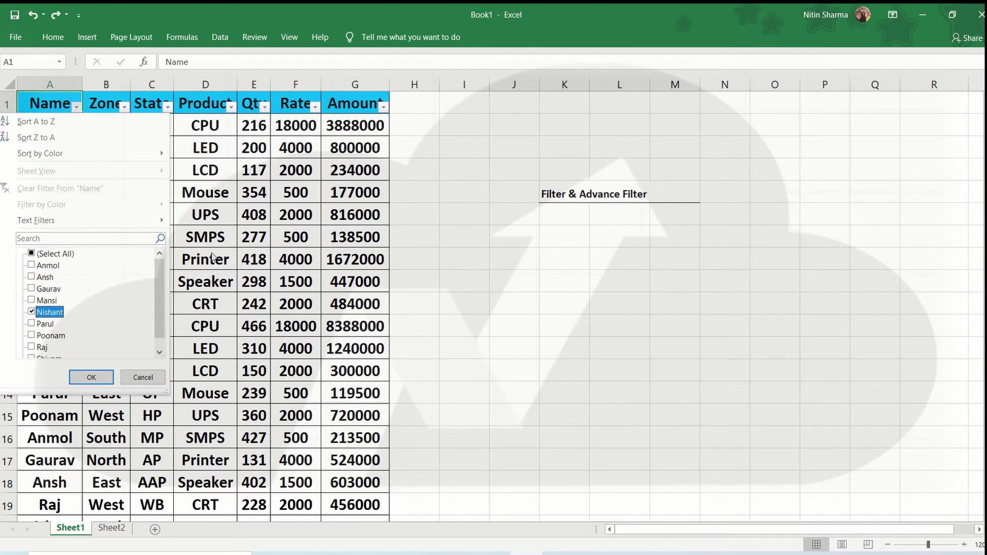
key(Return)
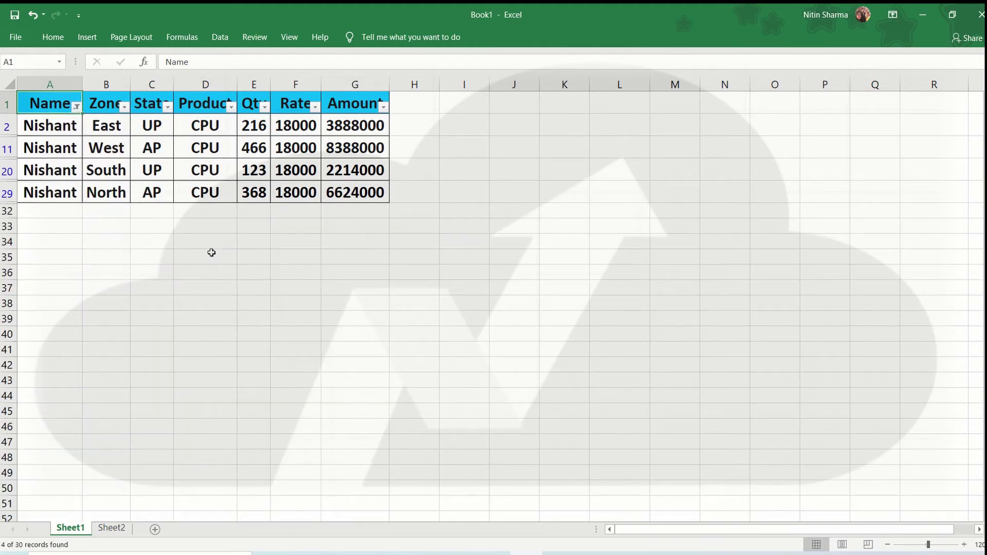
key(ctrl+z)
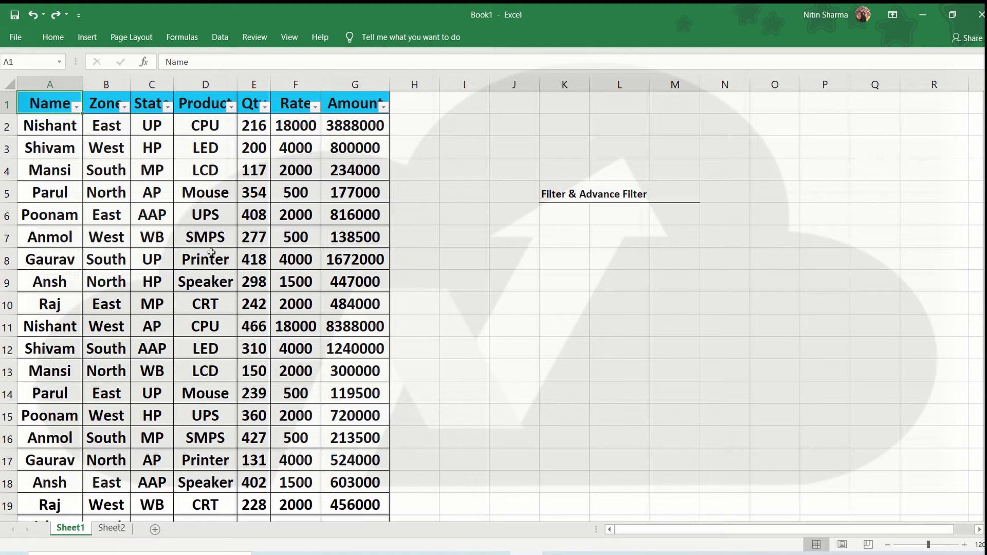
Turn off filtering for the table's header row.
click(54, 39)
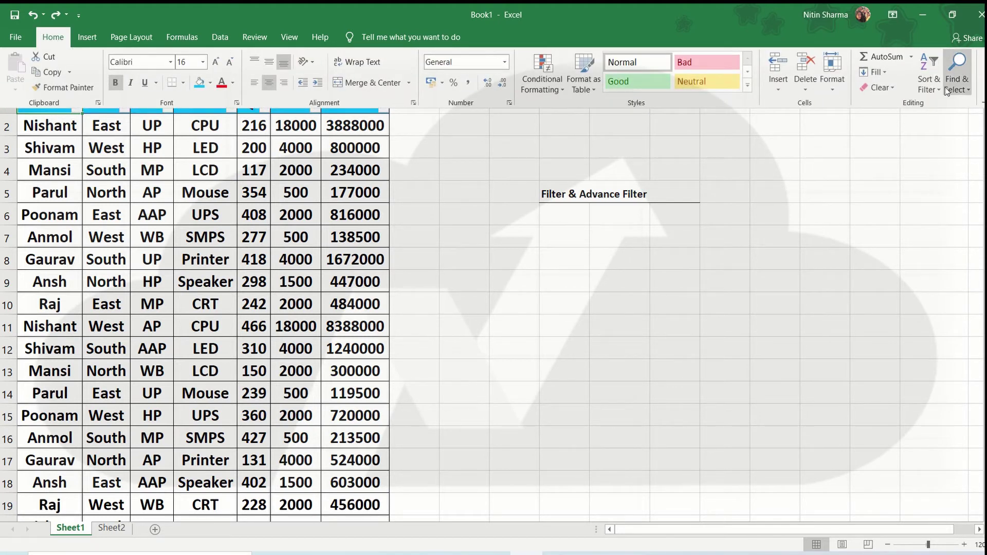
click(929, 85)
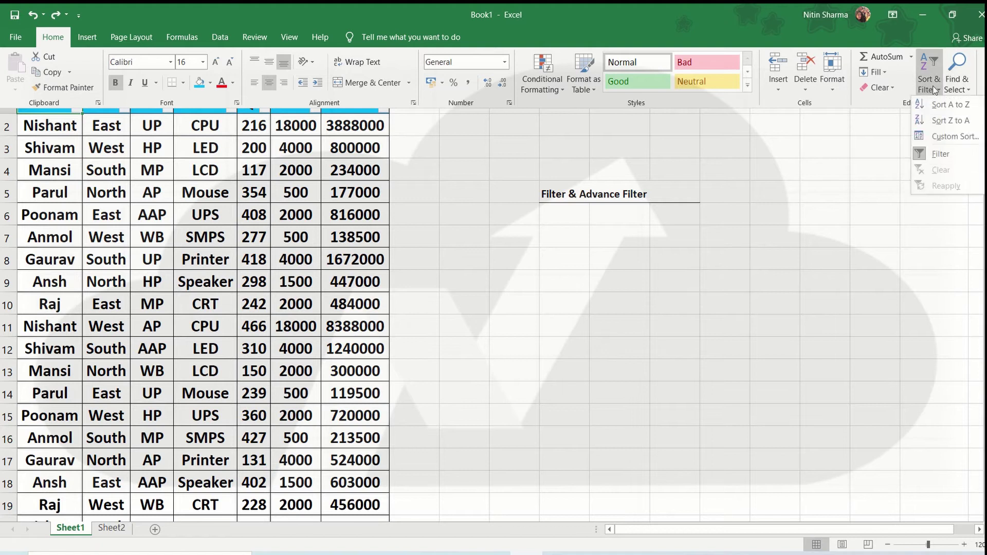
click(939, 156)
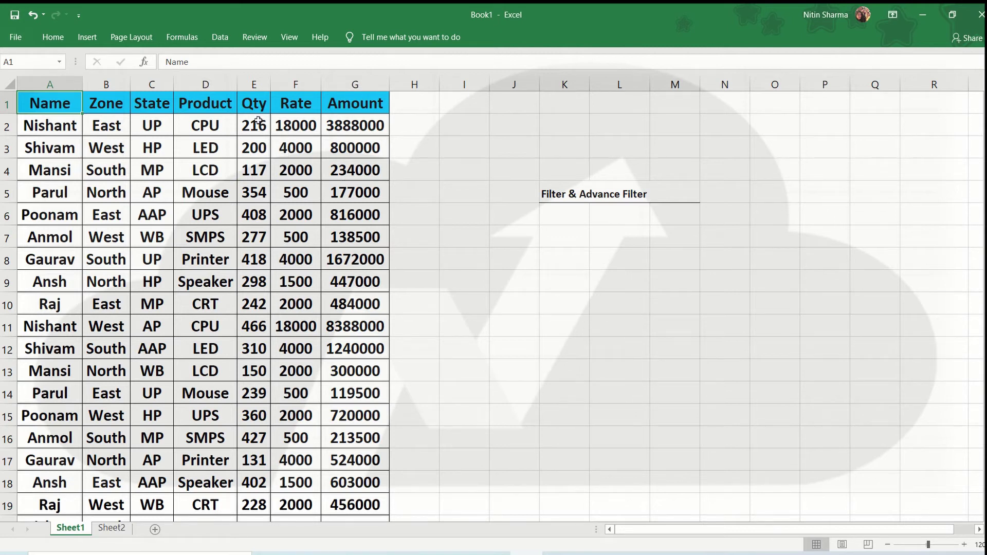
Turn filtering on for the table's header row from the data tools and turn it off again.
click(220, 37)
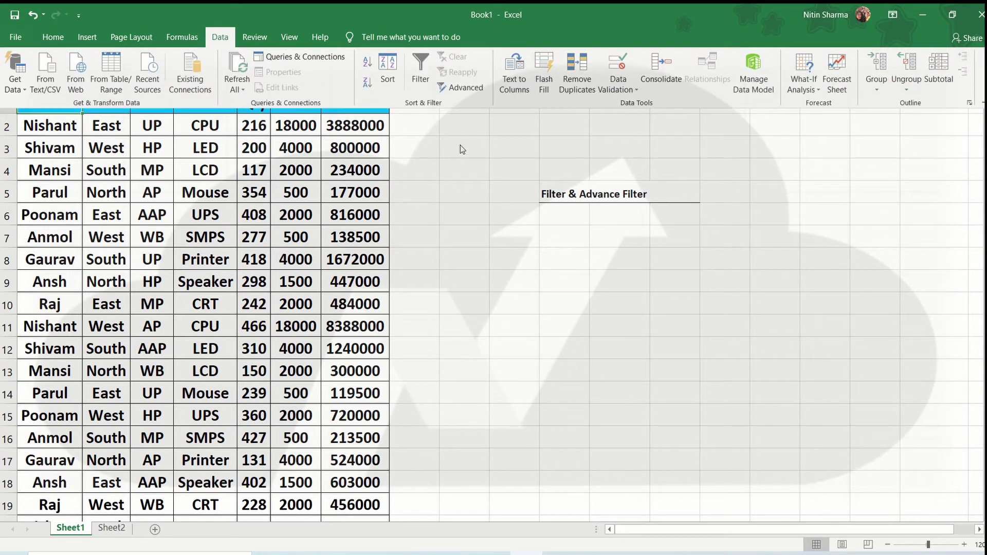
click(427, 76)
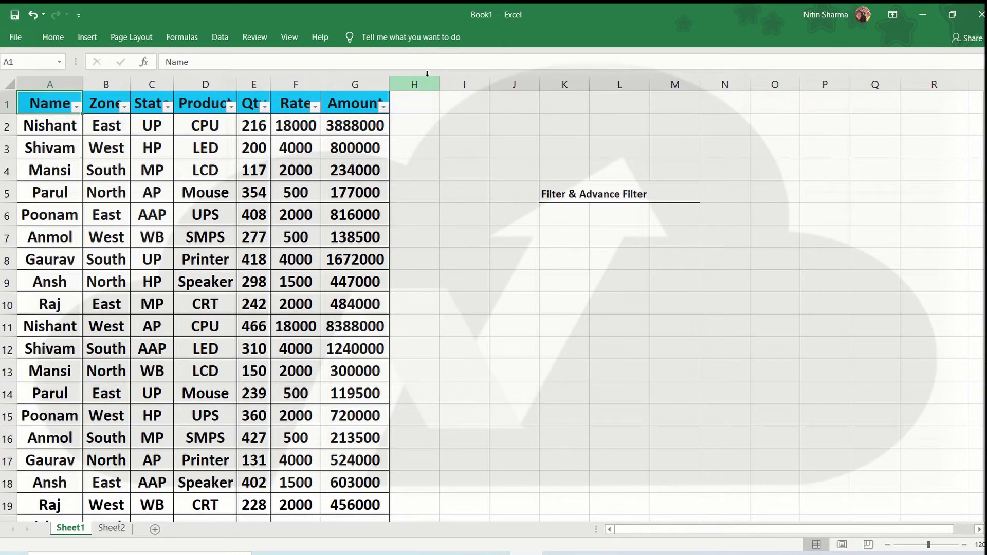
click(220, 37)
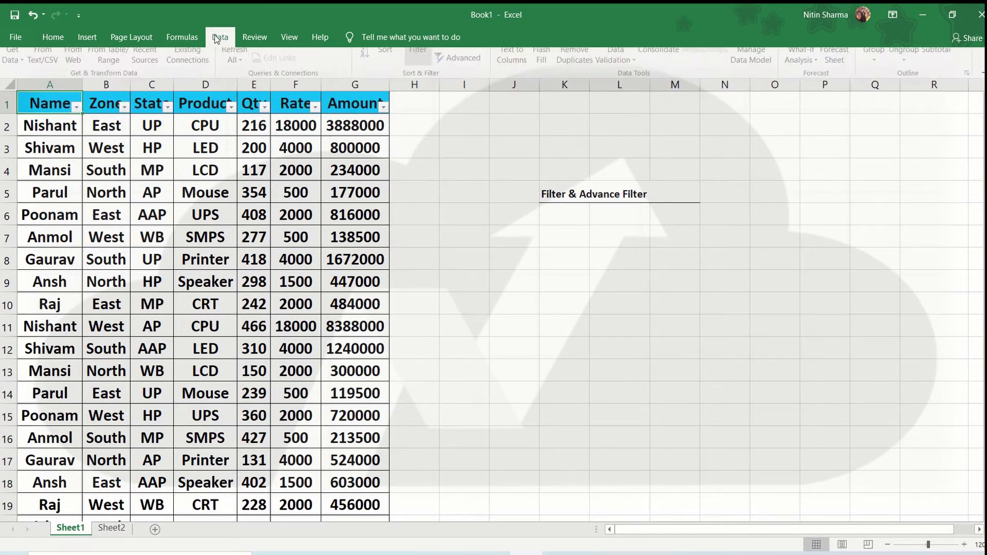
click(420, 72)
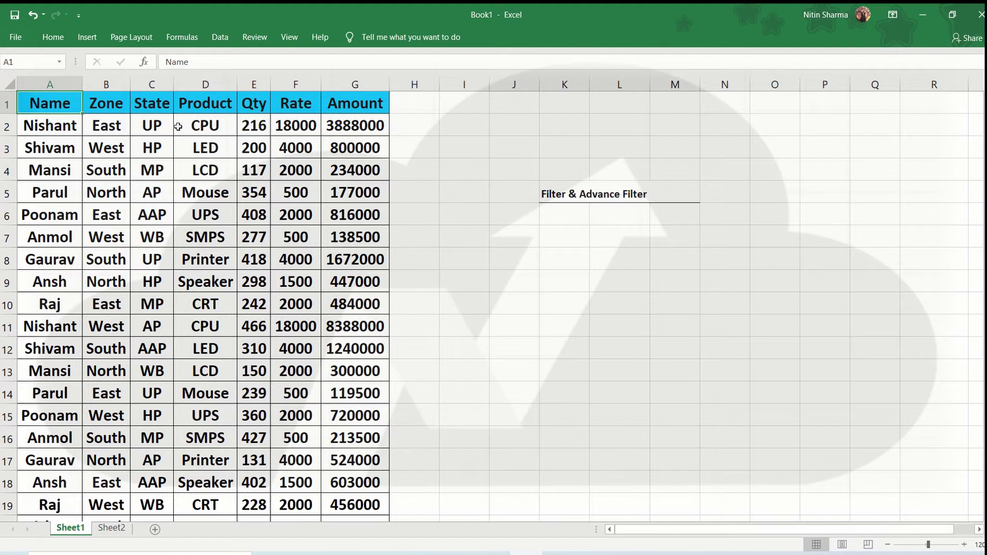
Enter the filter shortcut note Shift+Ctrl+L in cell K9, below the Filter & Advance Filter heading.
key(Right)
key(Right)
key(Right)
key(Right)
key(Right)
key(Right)
key(Right)
key(Right)
key(Right)
key(Right)
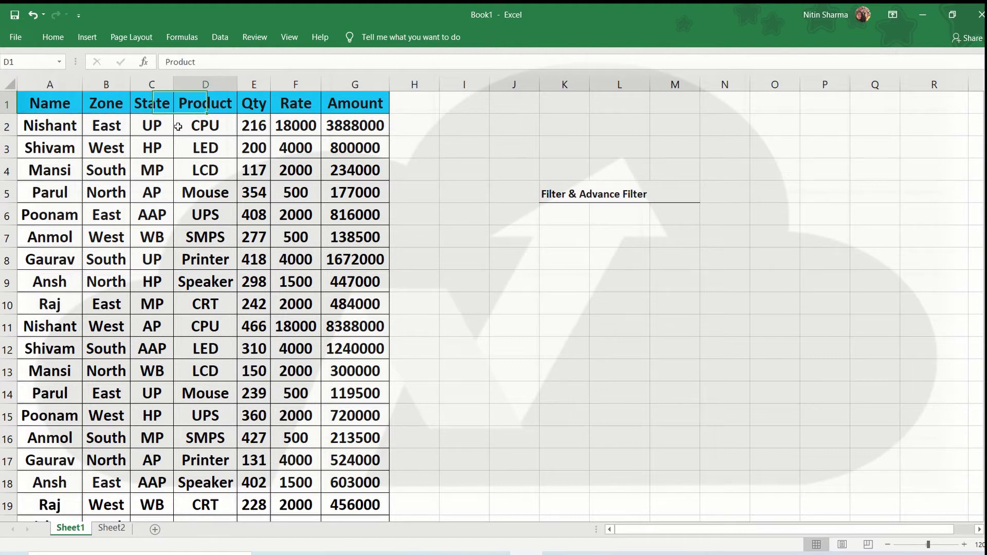
key(Down)
key(Down)
key(Down)
key(Down)
key(Down)
key(Down)
key(Down)
key(Down)
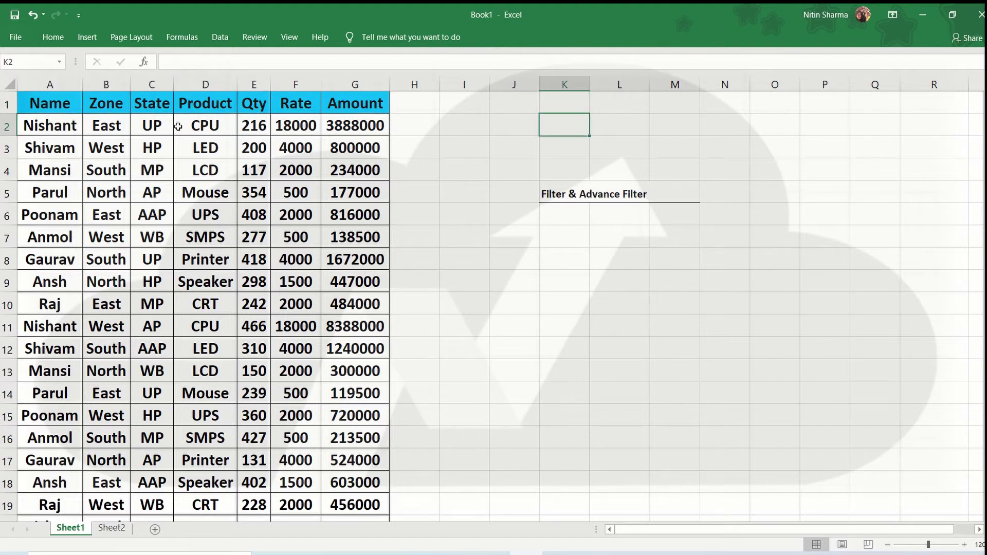
text(S)
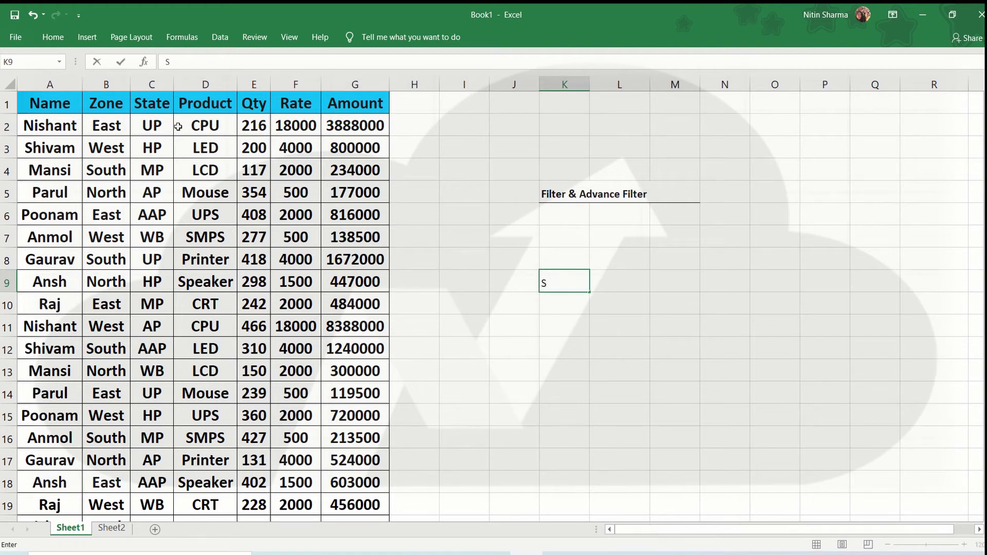
text(hift+Ctrl+L)
key(Return)
key(Return)
key(Return)
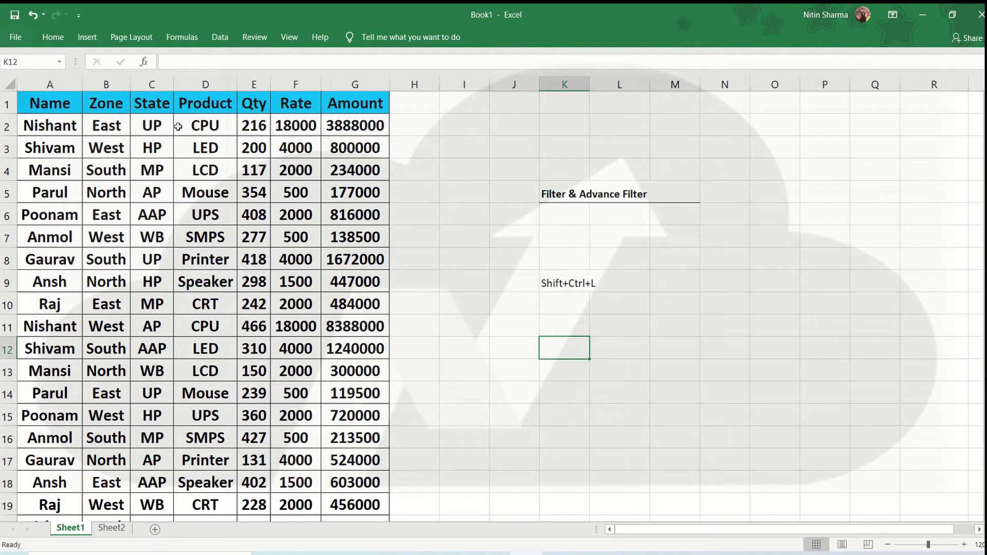
Select the Amount header cell G1 and toggle the table's header filtering on and off.
key(Left)
key(Left)
key(Left)
key(Left)
key(ctrl+Up)
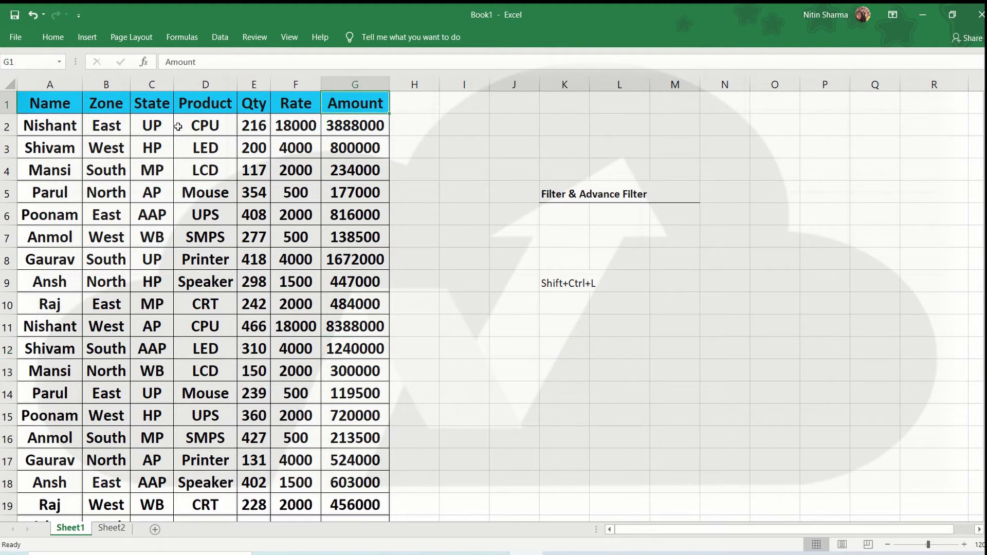
key(ctrl+shift+l)
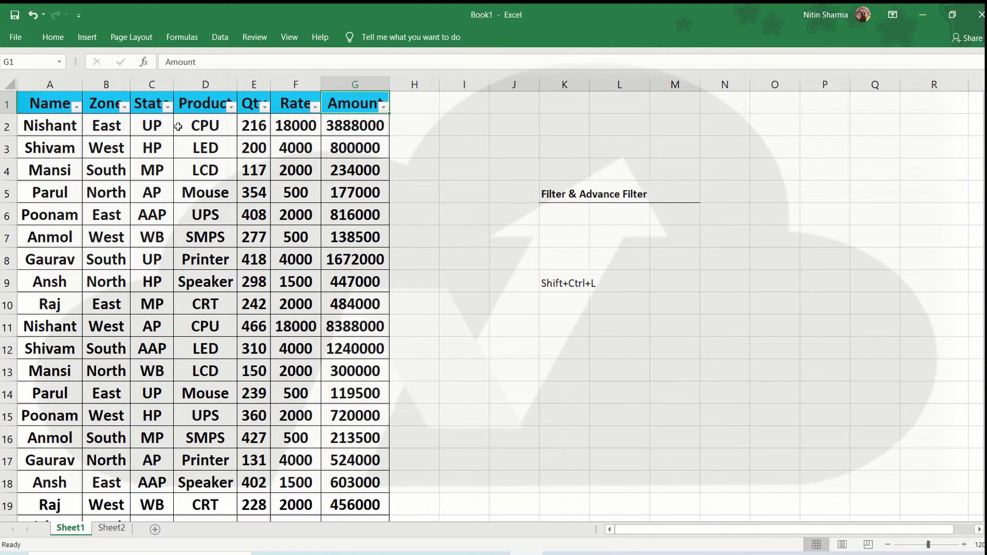
key(ctrl+shift+l)
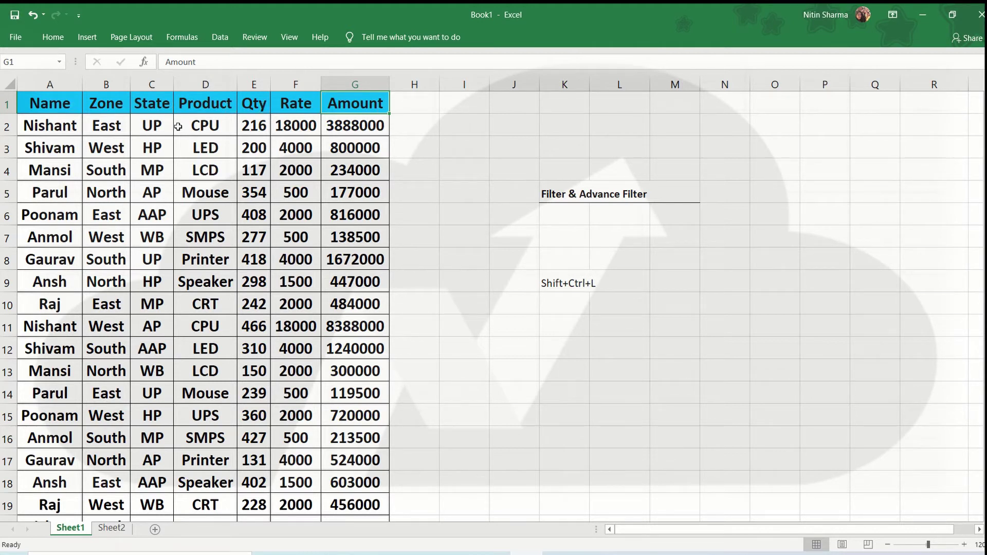
Turn on filtering for the table's header row, then open and close the Name column's filter list.
key(ctrl+shift+l)
key(Left)
key(Left)
key(Left)
key(Left)
key(Left)
key(Left)
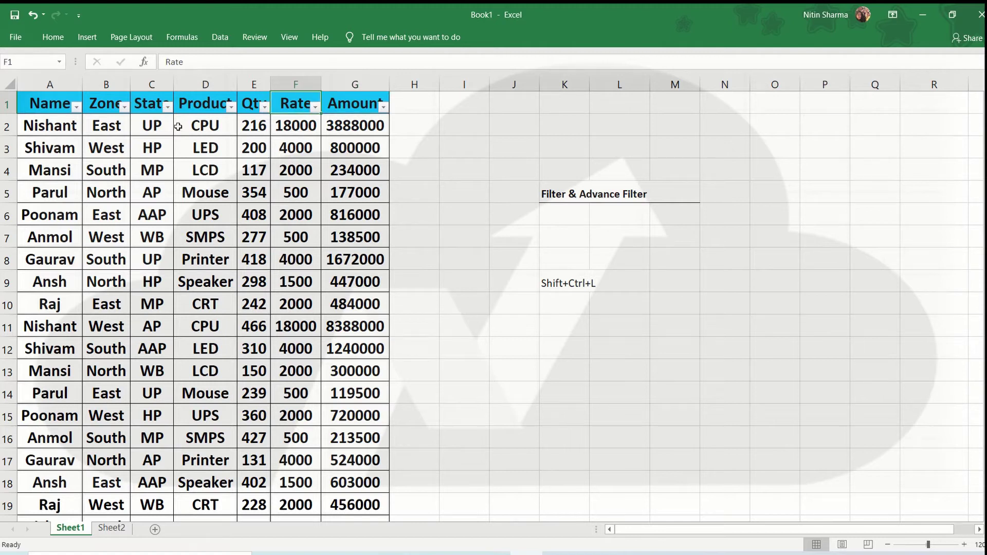
click(77, 107)
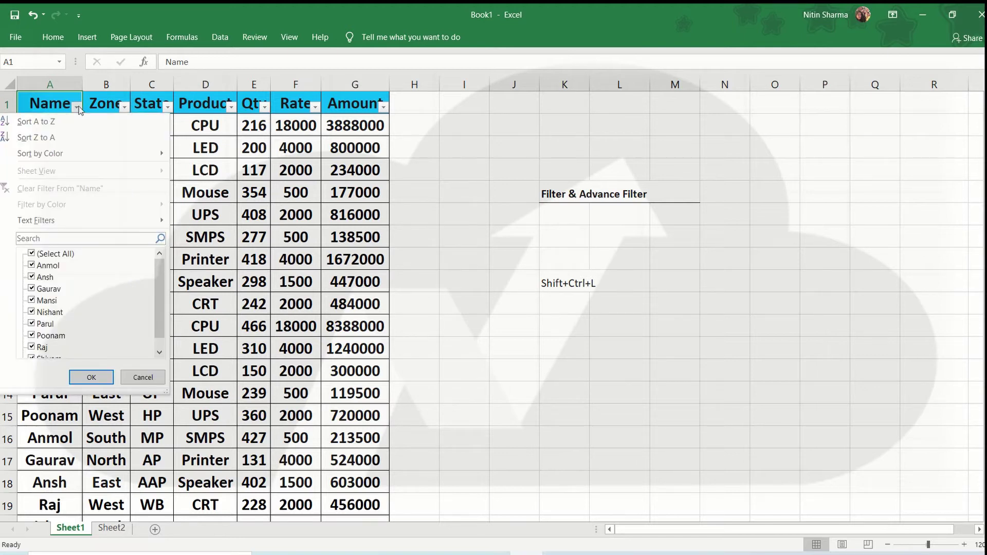
click(78, 107)
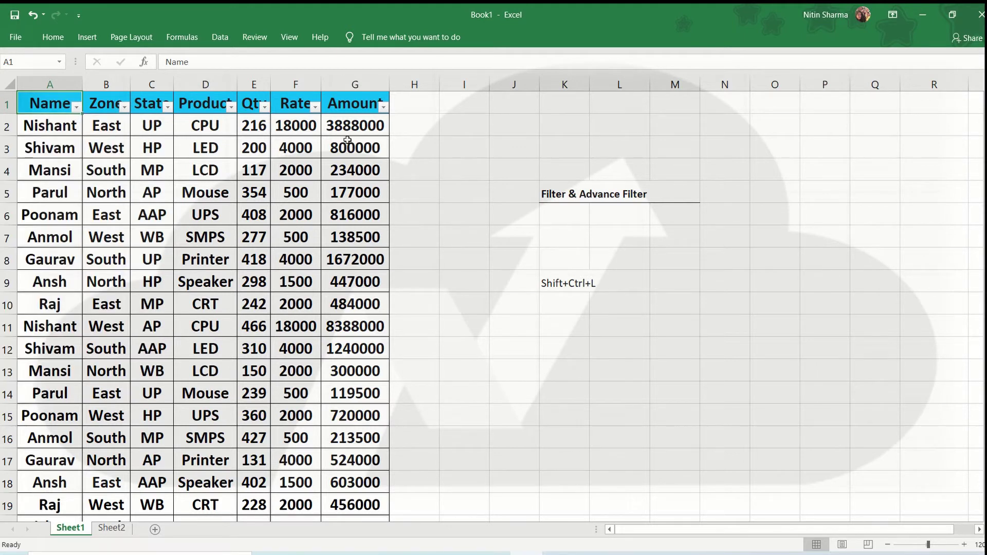
Filter the Name column by its value list to show only the first listed name.
key(alt+Down)
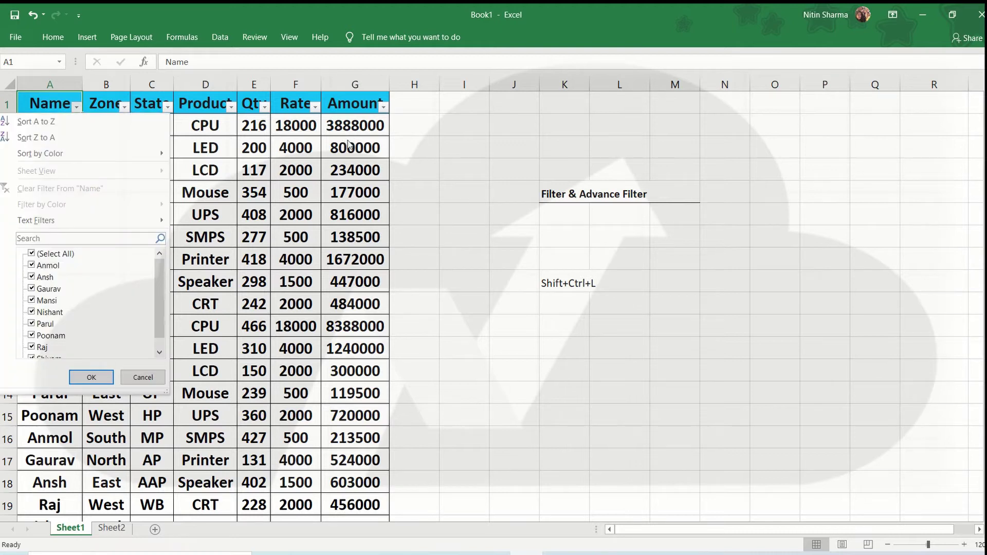
key(Down)
key(Down)
key(Down)
key(Down)
key(Down)
key(Down)
key(Down)
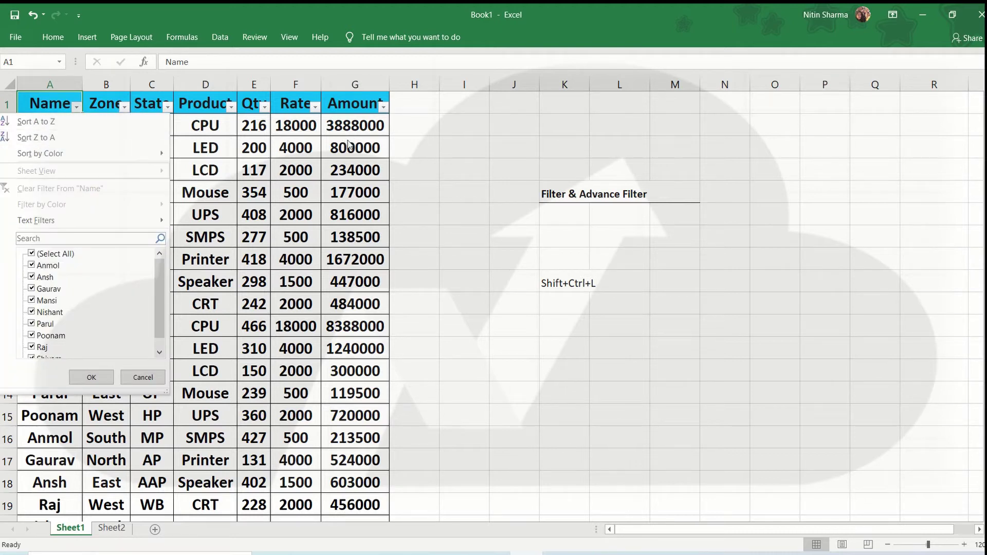
key(Down)
key(Down)
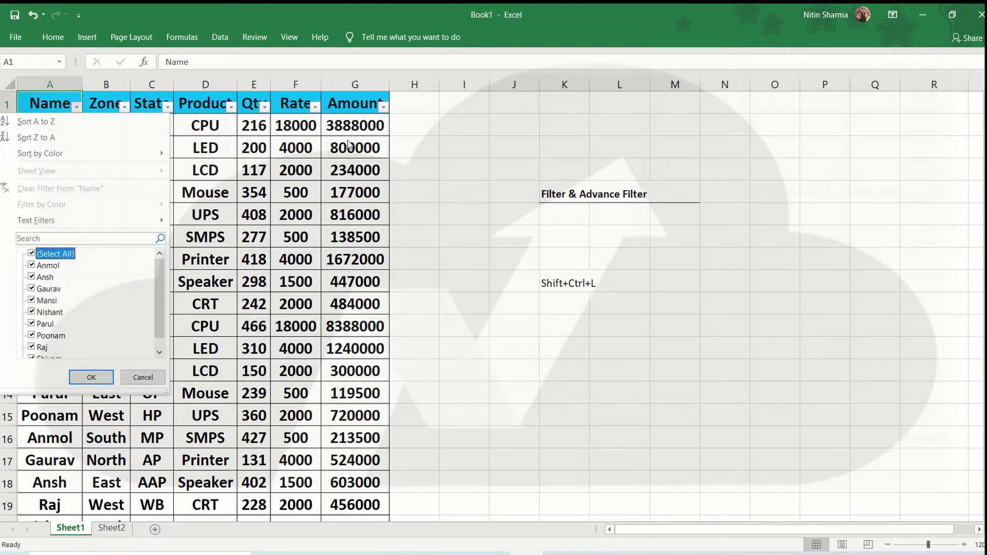
key(space)
key(Down)
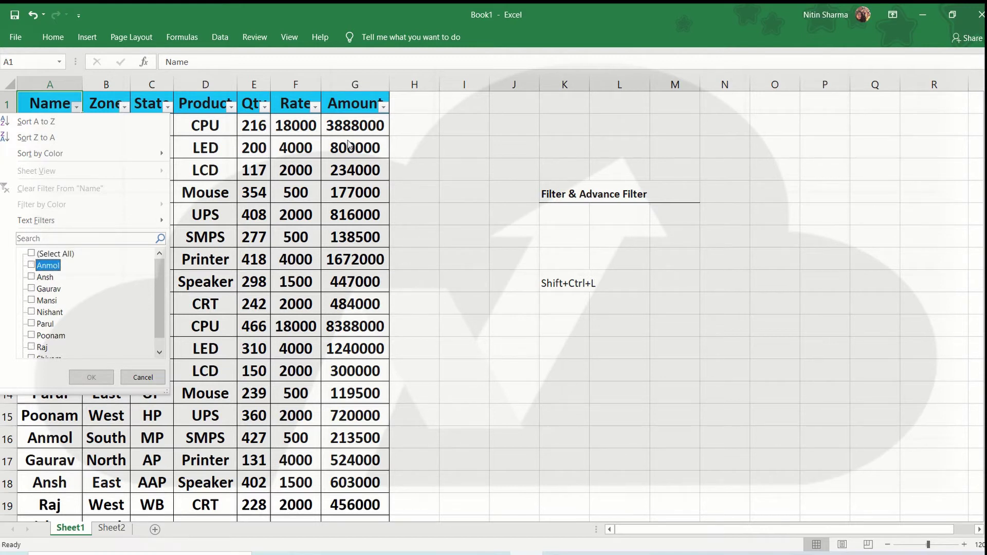
key(space)
key(Return)
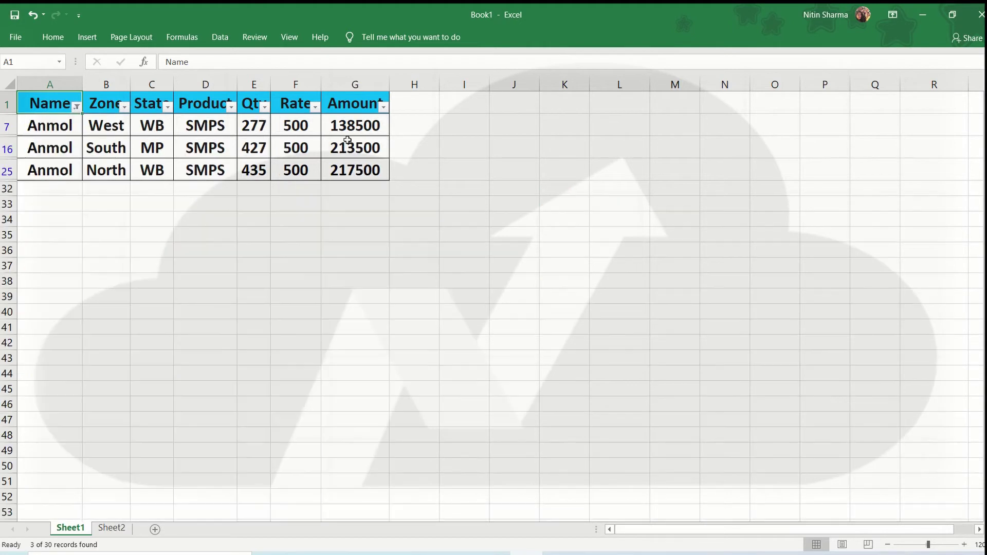
Undo the Name column filter and turn off filtering for the table's header row.
key(ctrl+z)
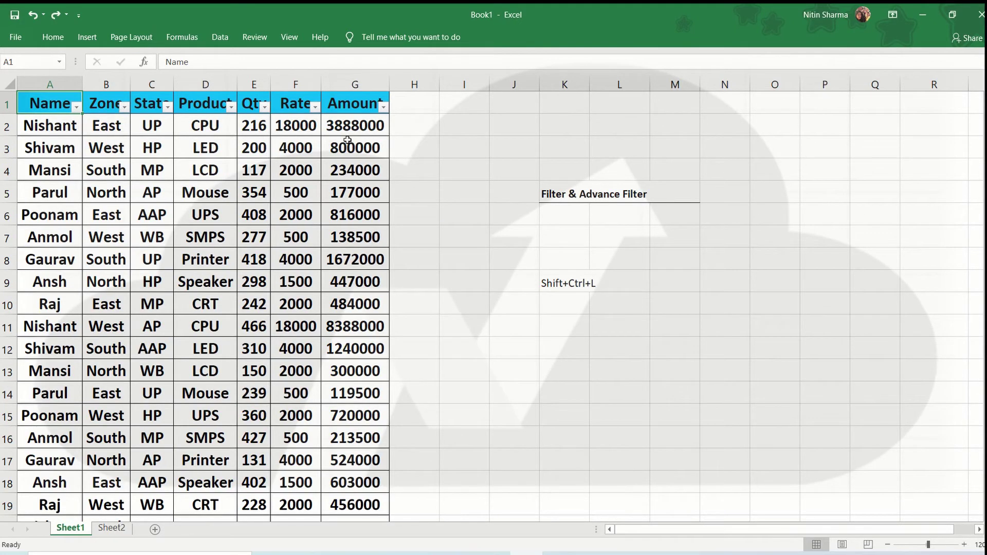
key(ctrl+shift+l)
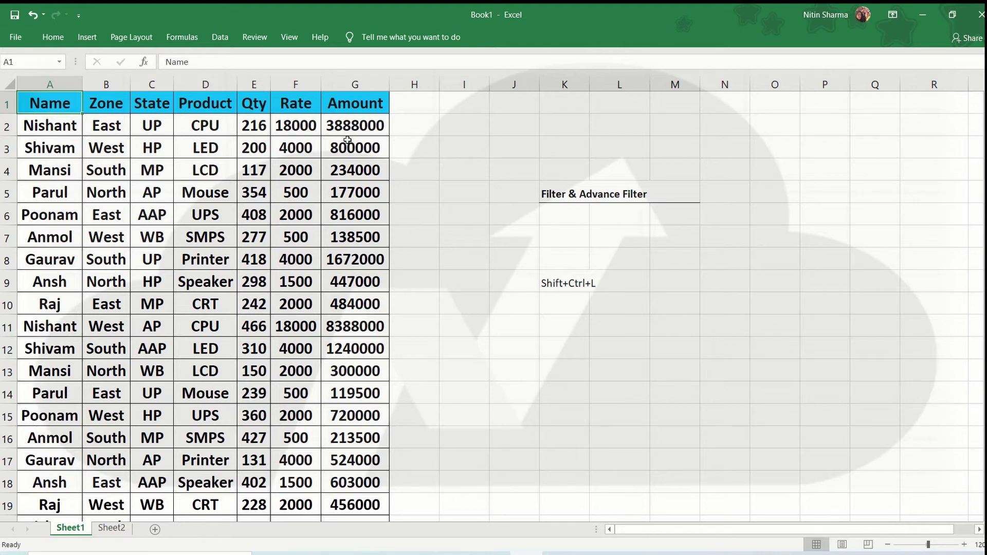
key(Right)
key(Right)
key(Right)
key(Right)
key(Right)
key(Right)
key(Right)
key(Right)
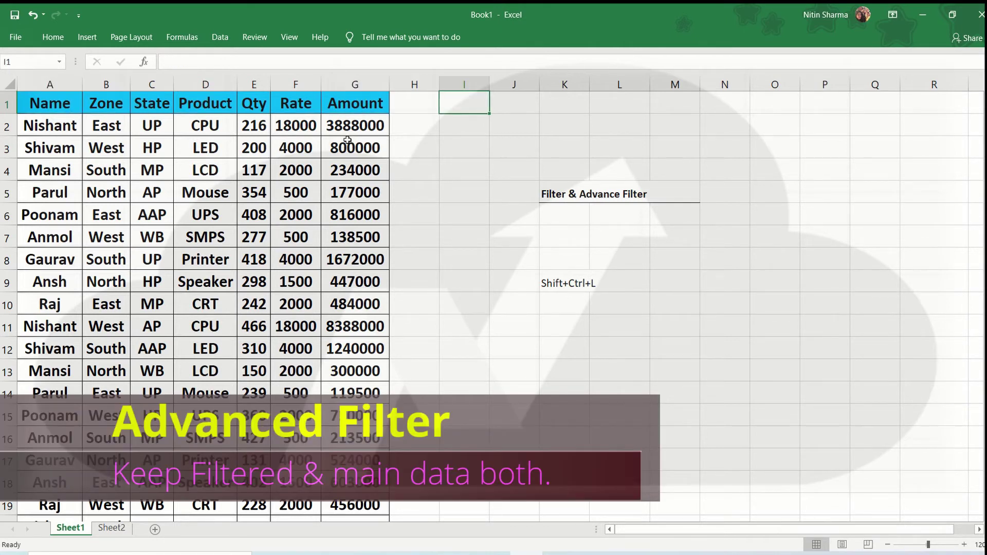
key(Down)
key(Left)
key(Left)
key(Left)
key(Down)
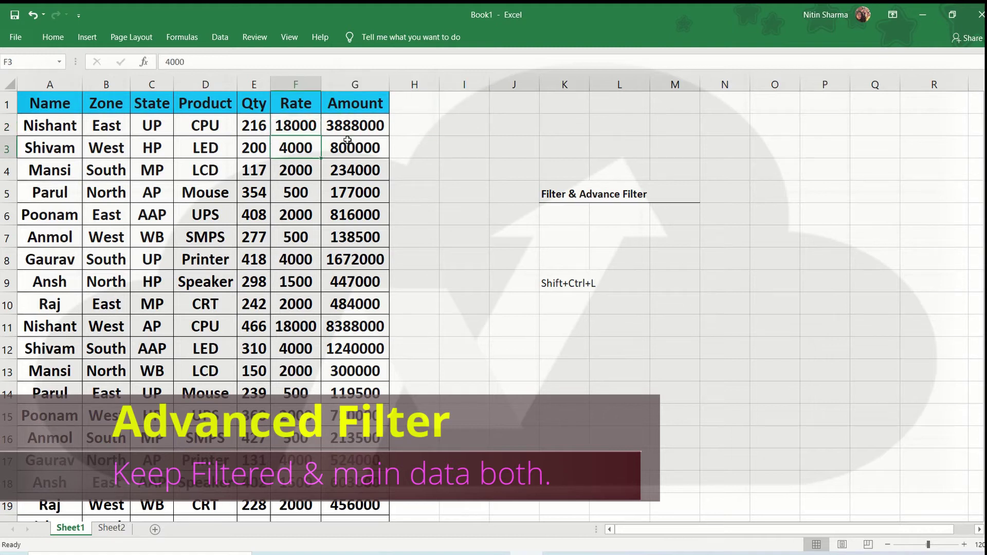
key(Down)
key(Left)
key(Down)
key(Left)
key(Left)
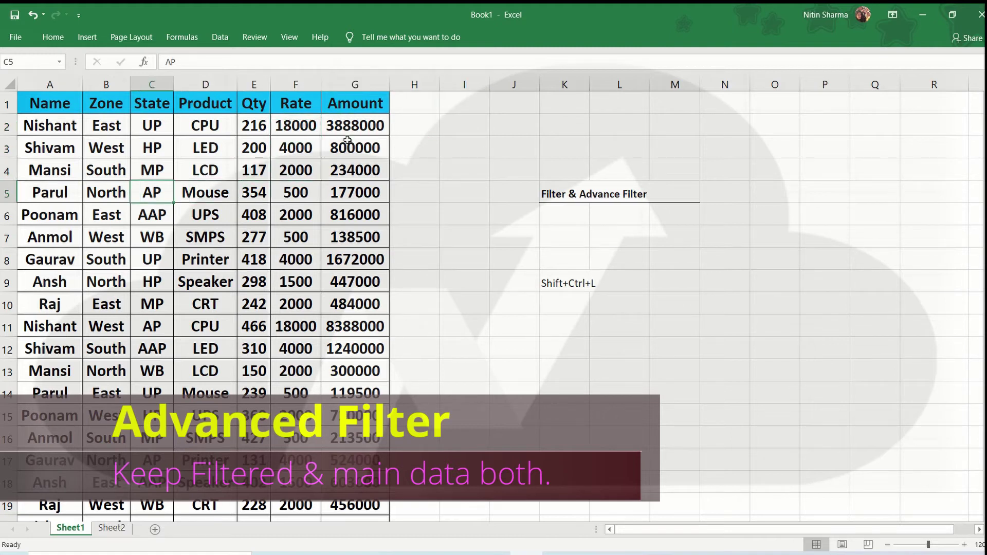
click(220, 37)
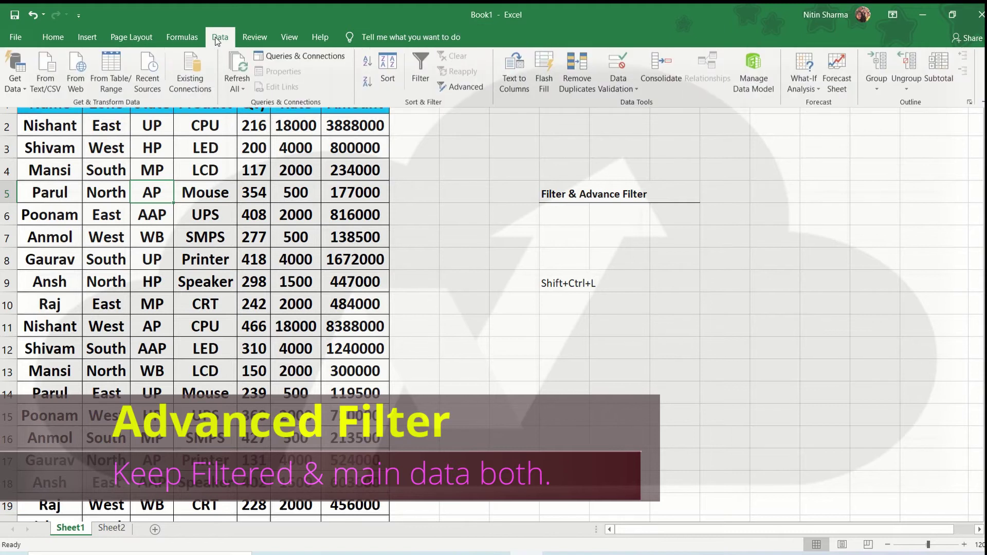
click(465, 88)
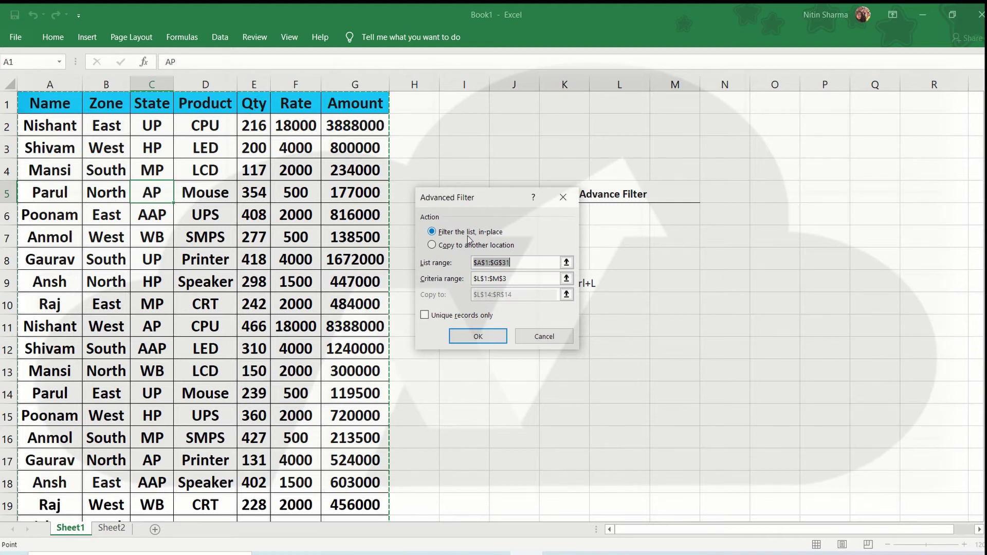
click(468, 245)
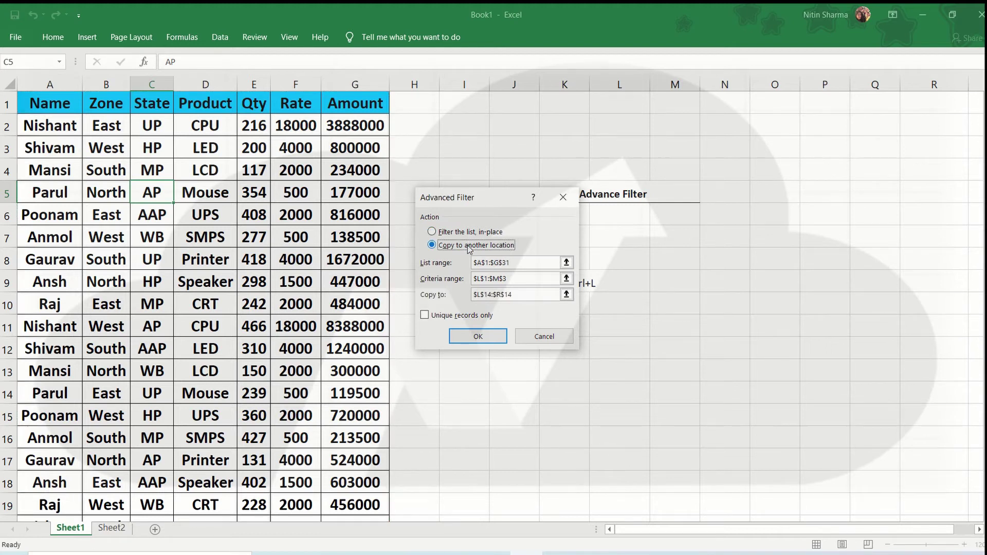
click(539, 264)
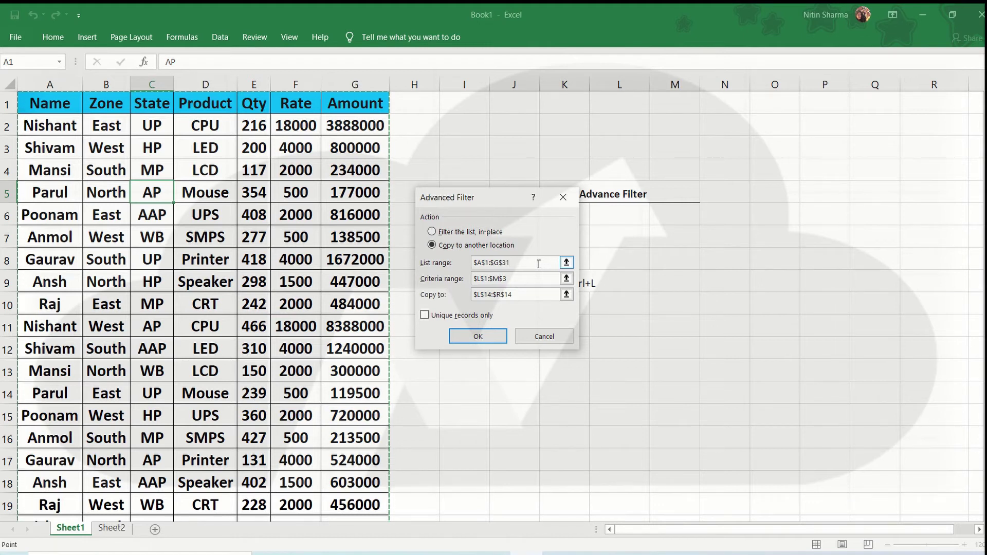
click(531, 277)
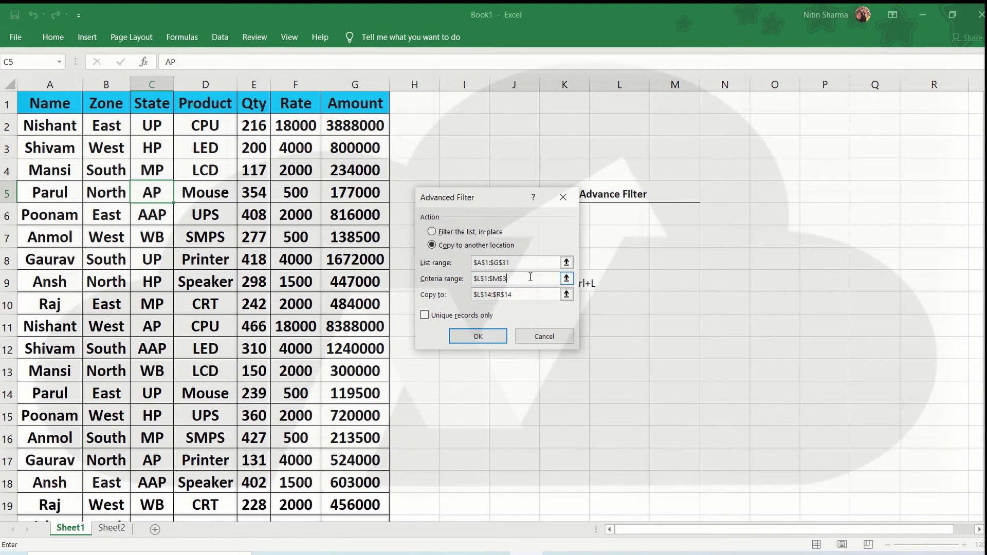
key(Escape)
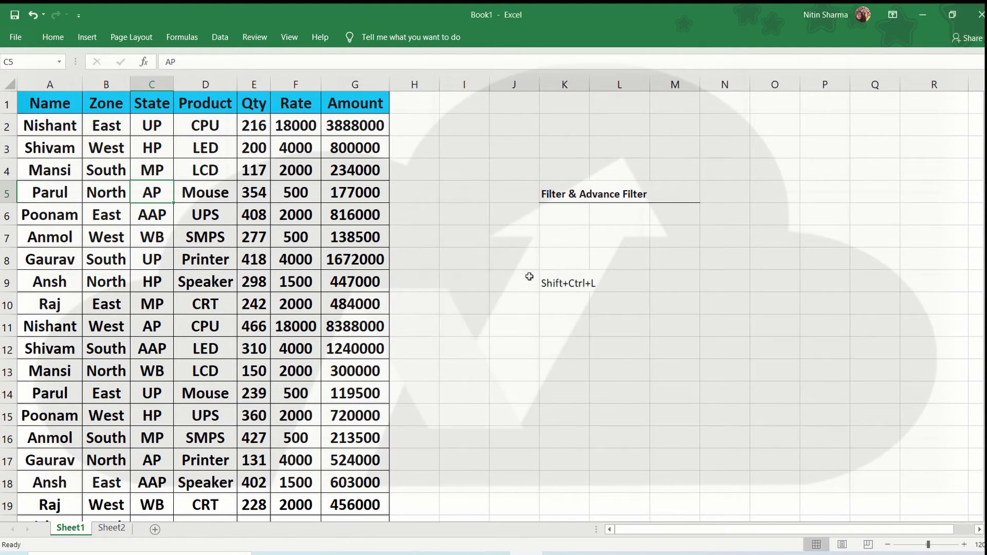
Copy the Name header and the first name from A1:A2 to J1:J2 as the filter criteria.
key(ctrl+Left)
key(ctrl+Down)
key(ctrl+Down)
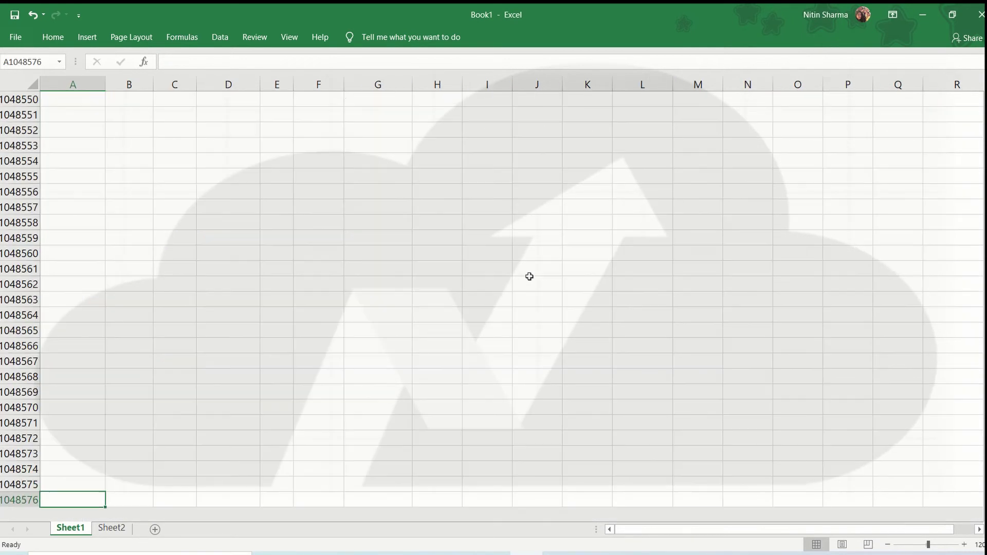
key(ctrl+Up)
key(ctrl+Up)
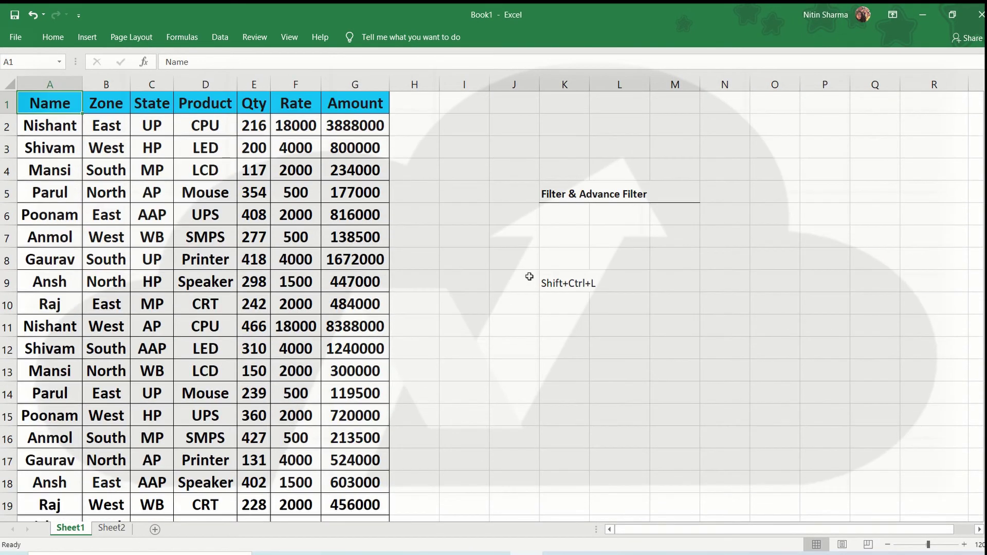
key(shift+Down)
key(ctrl+c)
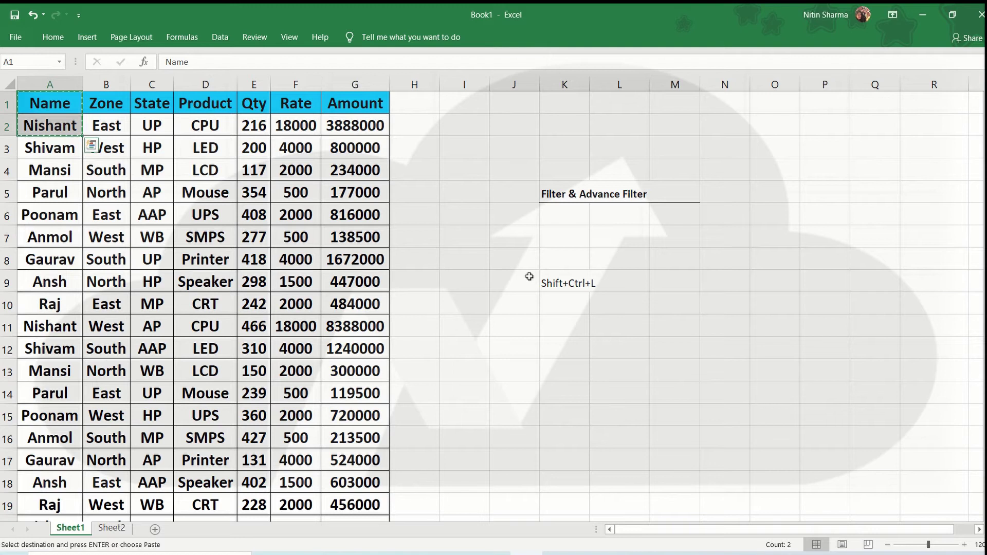
key(Right)
key(ctrl+Right)
key(Right)
key(Right)
key(Right)
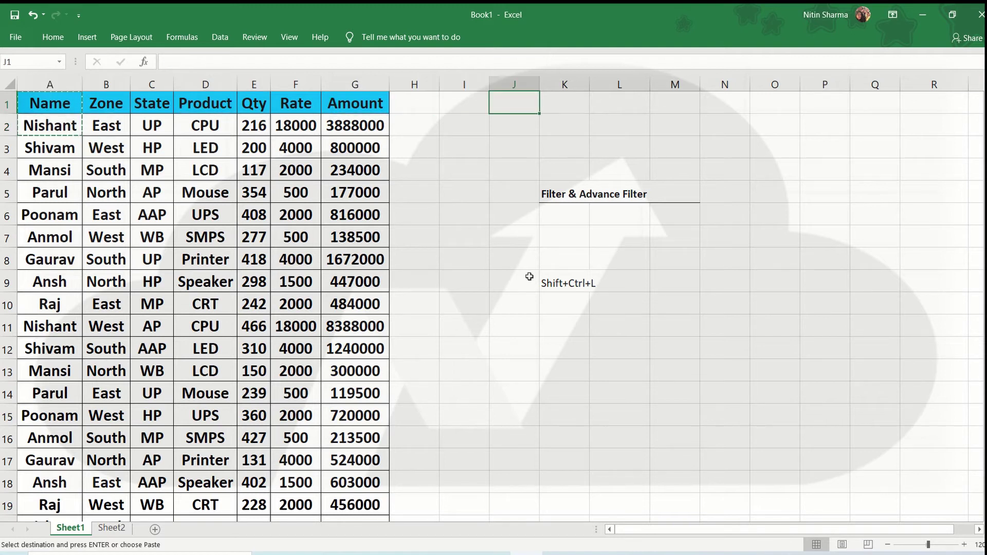
key(Return)
Autofit the width of column J to the copied criteria cells.
key(alt+h)
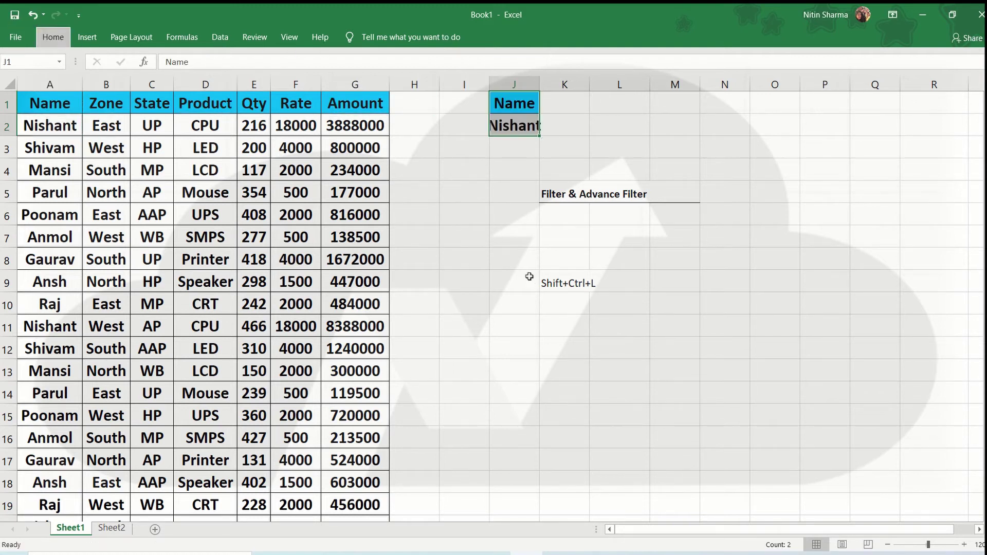
key(o)
key(i)
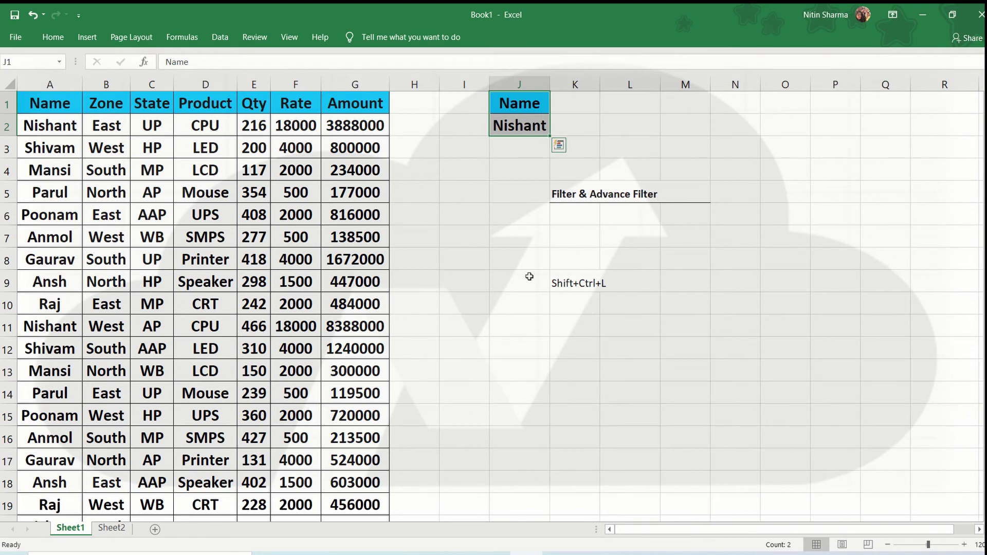
Start an Advanced Filter on the sales table from cell G3 with the option to copy to another location.
key(Down)
key(Left)
key(Left)
key(Left)
key(Down)
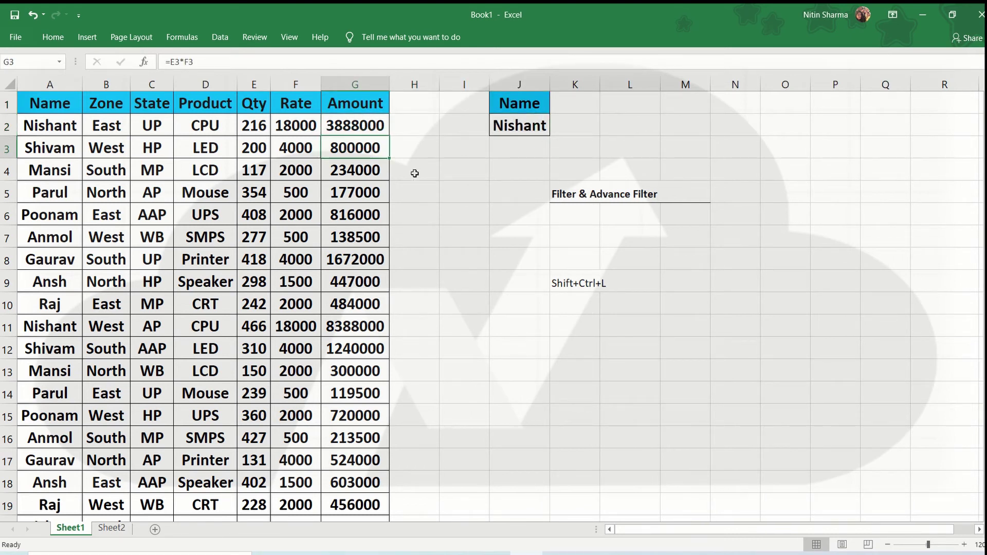
click(221, 38)
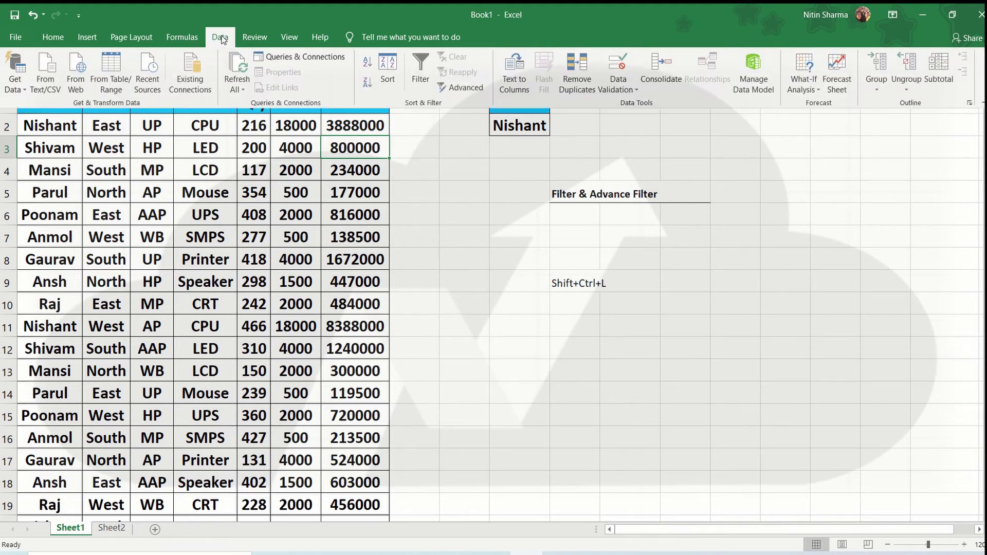
click(474, 88)
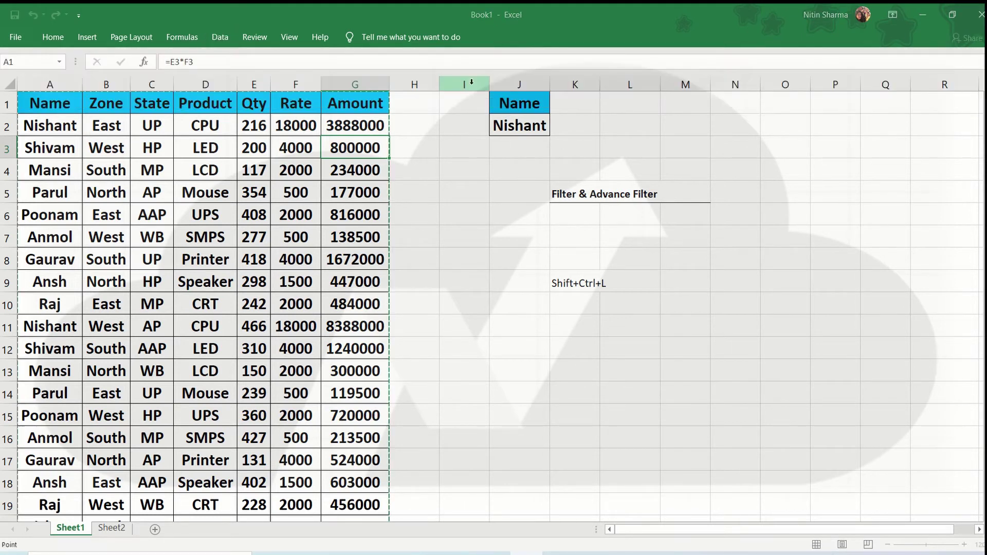
click(482, 245)
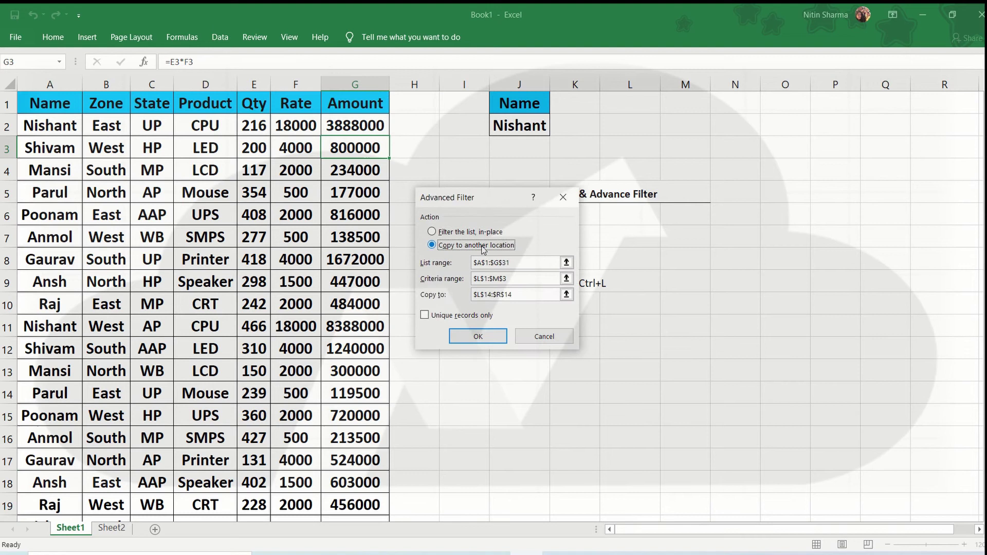
click(526, 267)
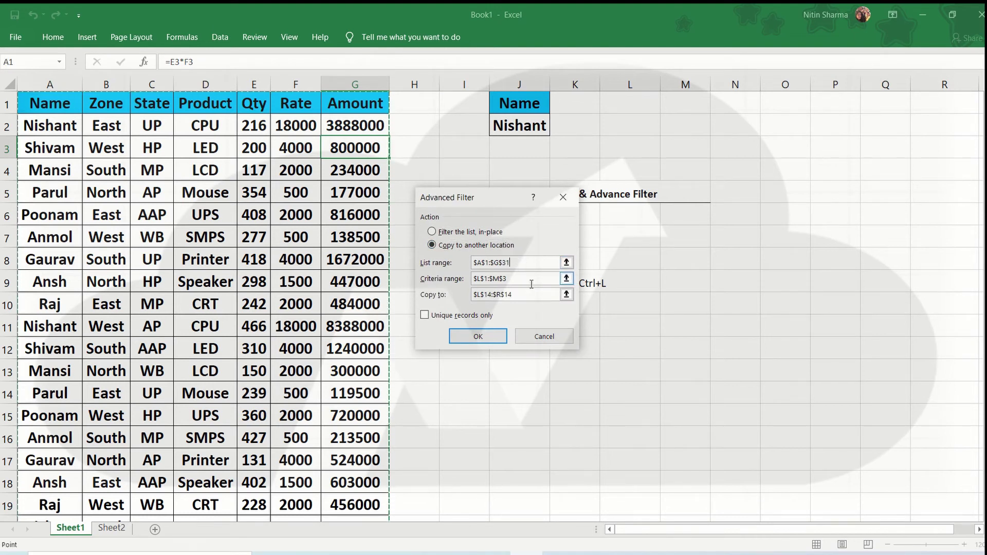
Set the Advanced Filter's criteria range to Sheet1!$J$1:$J$2, the copied Name header and value.
click(526, 279)
click(524, 276)
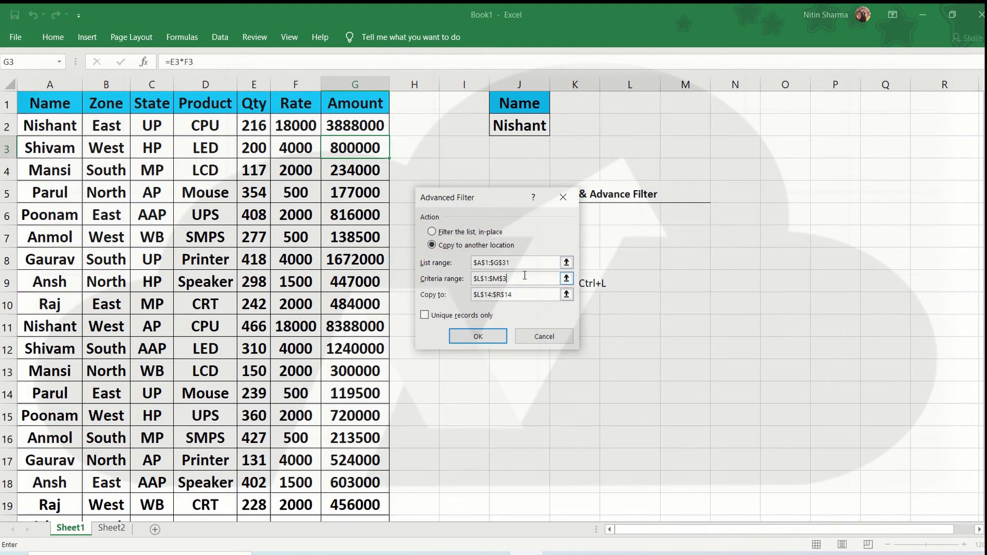
key(BackSpace)
key(BackSpace)
key(BackSpace)
key(BackSpace)
key(BackSpace)
key(BackSpace)
key(BackSpace)
key(BackSpace)
key(BackSpace)
click(522, 107)
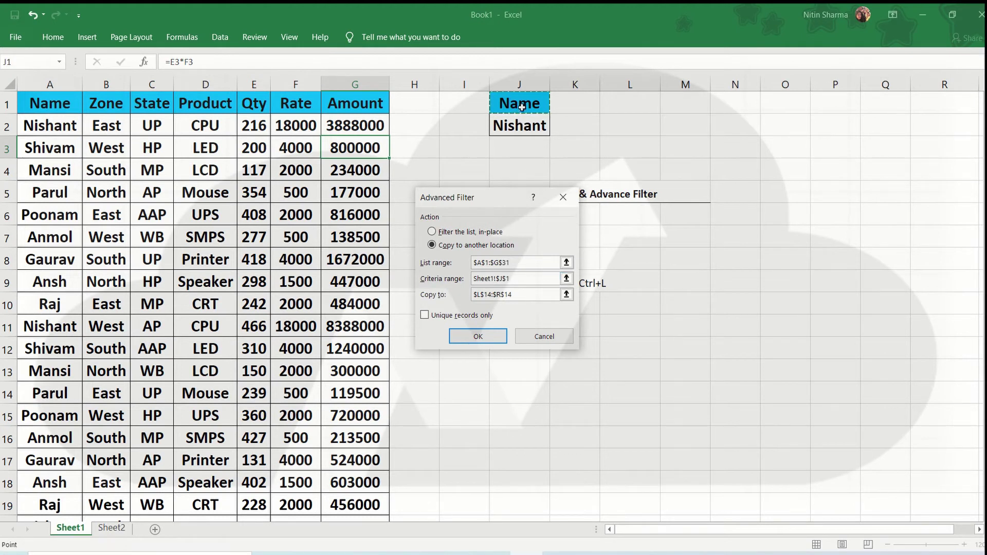
key(ctrl+shift+Down)
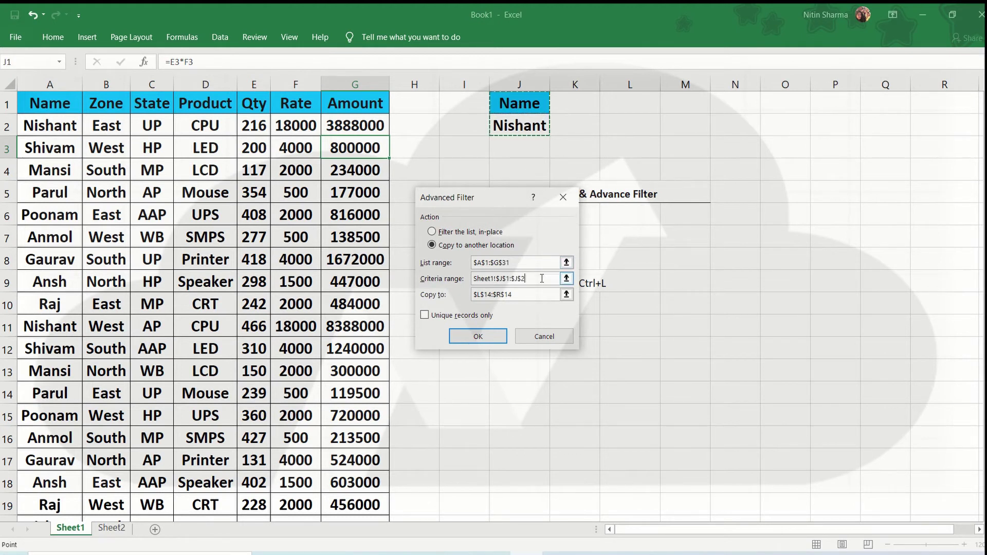
Set the Advanced Filter's copy destination to cell Sheet1!$L$11.
click(527, 293)
key(BackSpace)
key(BackSpace)
key(BackSpace)
key(BackSpace)
key(BackSpace)
key(BackSpace)
key(BackSpace)
key(BackSpace)
key(BackSpace)
key(BackSpace)
key(BackSpace)
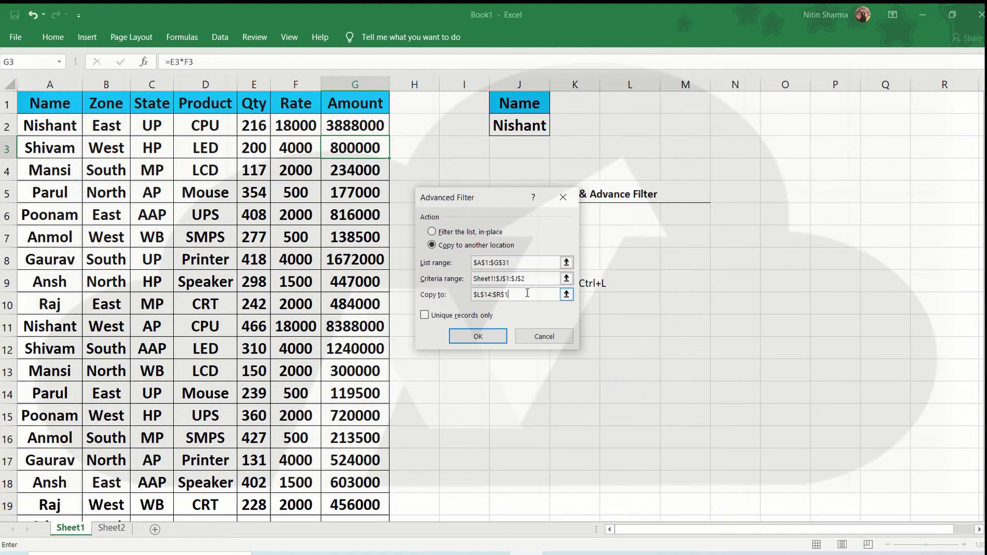
click(611, 326)
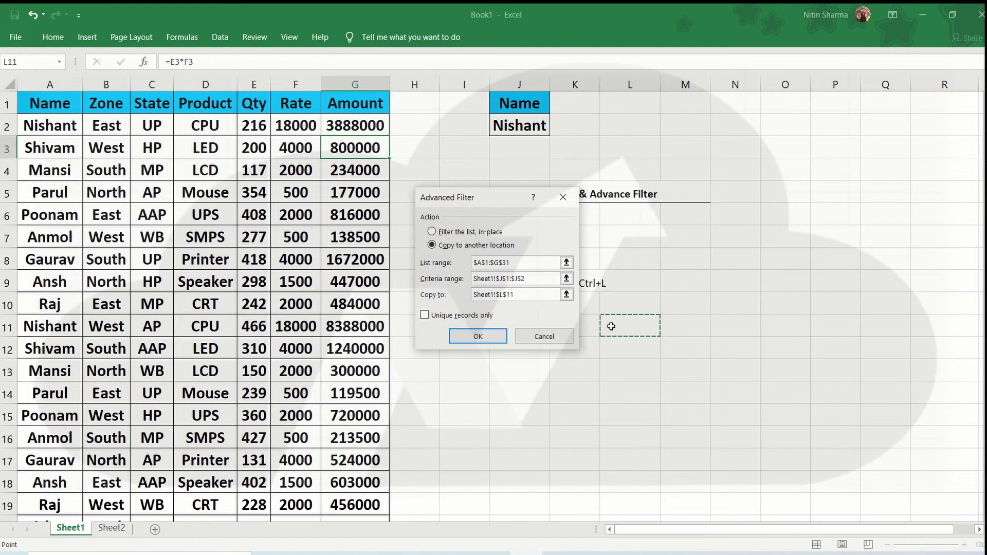
Run the Advanced Filter to copy the rows matching the Name criterion to cell L11.
click(480, 336)
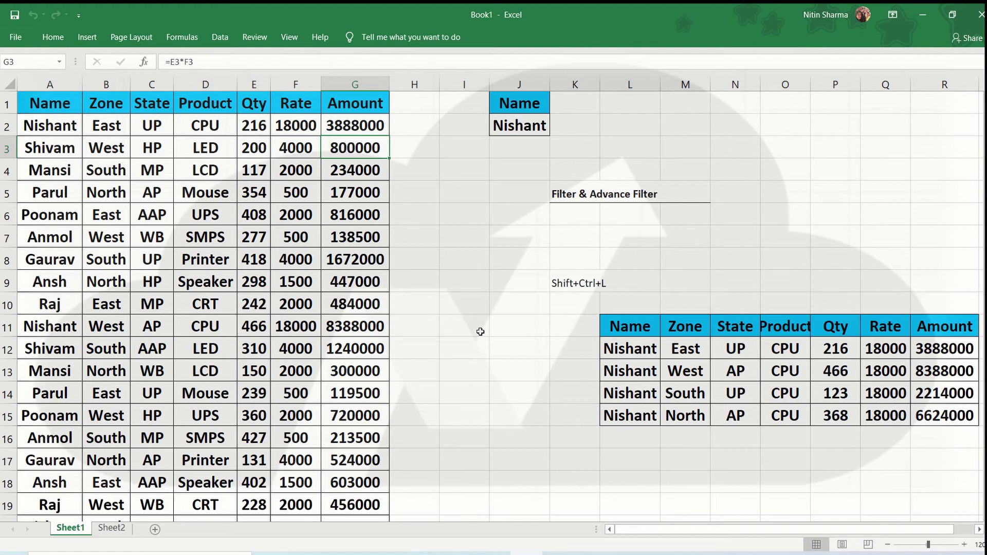
Clear the extracted table in L11:R15 completely, including its contents and formatting.
key(Up)
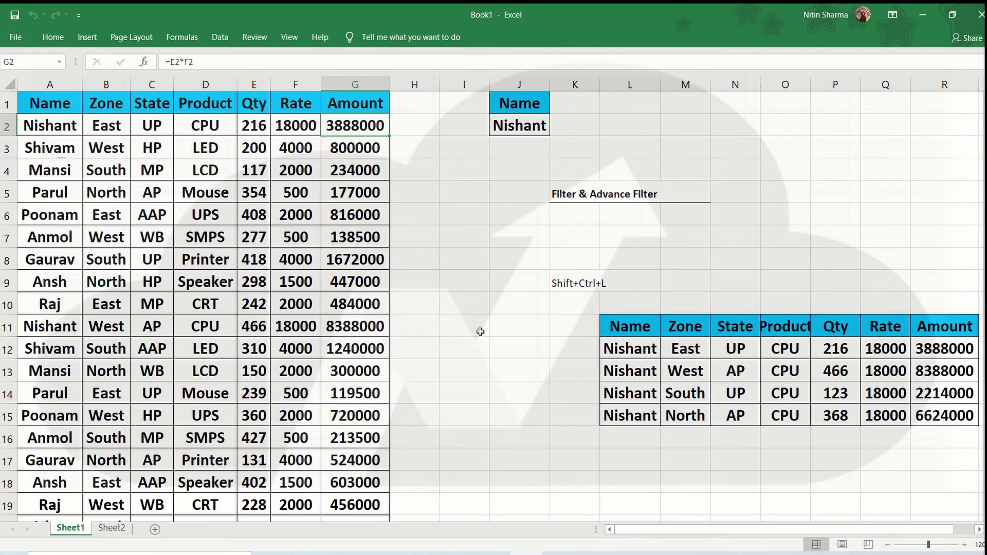
key(Right)
key(Right)
key(Right)
key(Right)
key(Right)
key(Right)
key(Down)
key(Down)
key(Down)
key(Down)
key(Left)
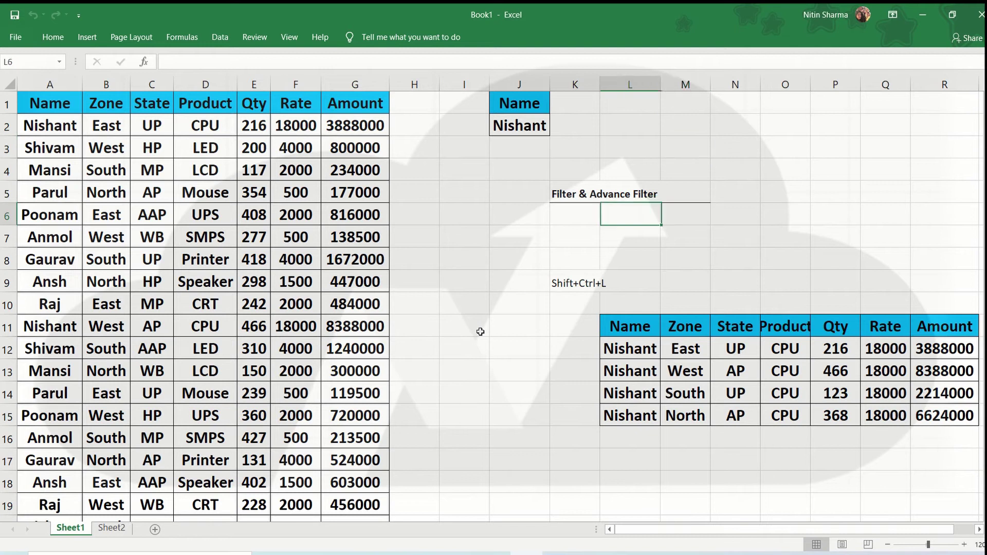
key(Left)
key(Down)
key(Down)
key(Down)
key(Down)
key(Down)
key(Down)
key(Down)
key(Right)
key(Up)
key(Up)
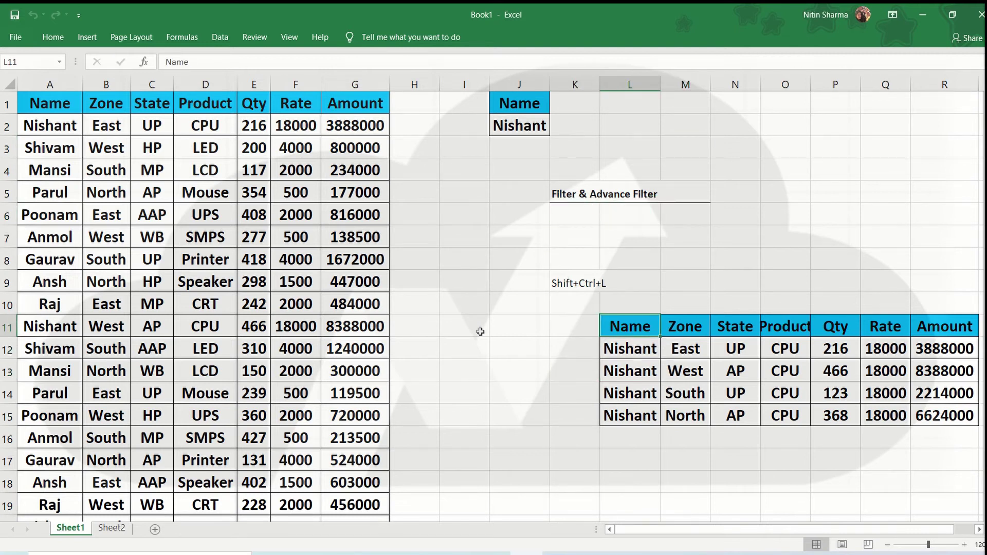
key(ctrl+shift+Right)
key(ctrl+shift+Down)
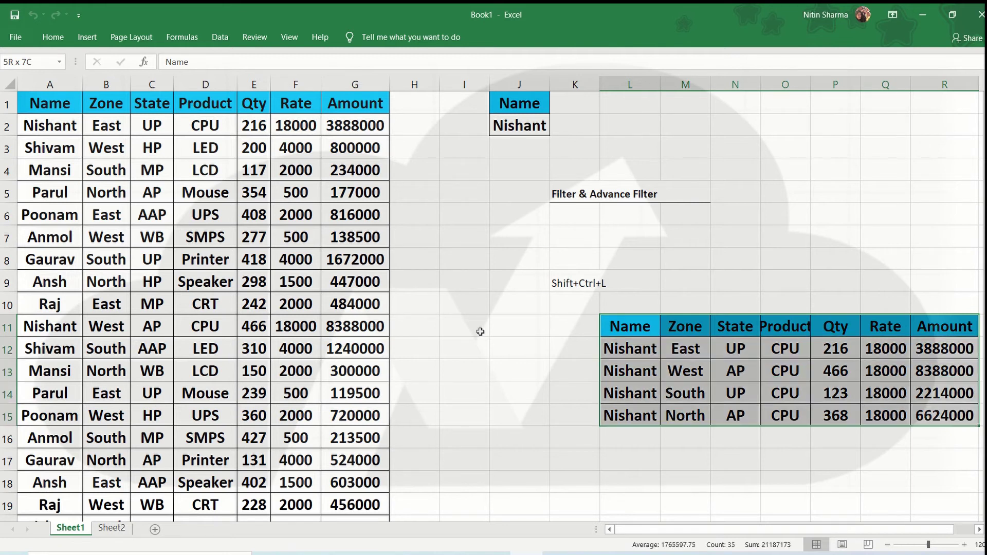
key(e)
key(a)
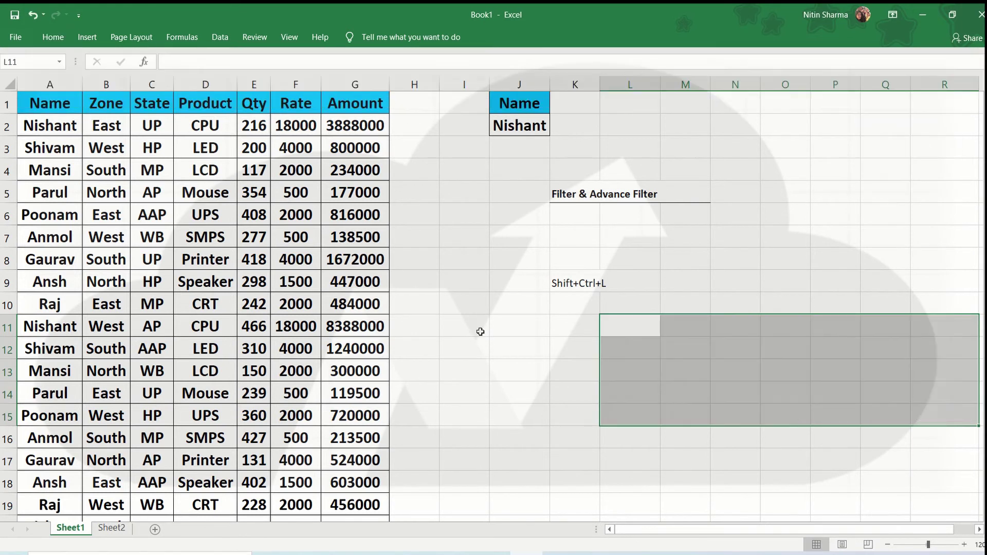
Start an Advanced Filter on the sales table from cell E11 with the option to copy to another location.
key(Left)
key(Left)
key(Left)
key(Left)
key(Left)
key(Left)
key(Left)
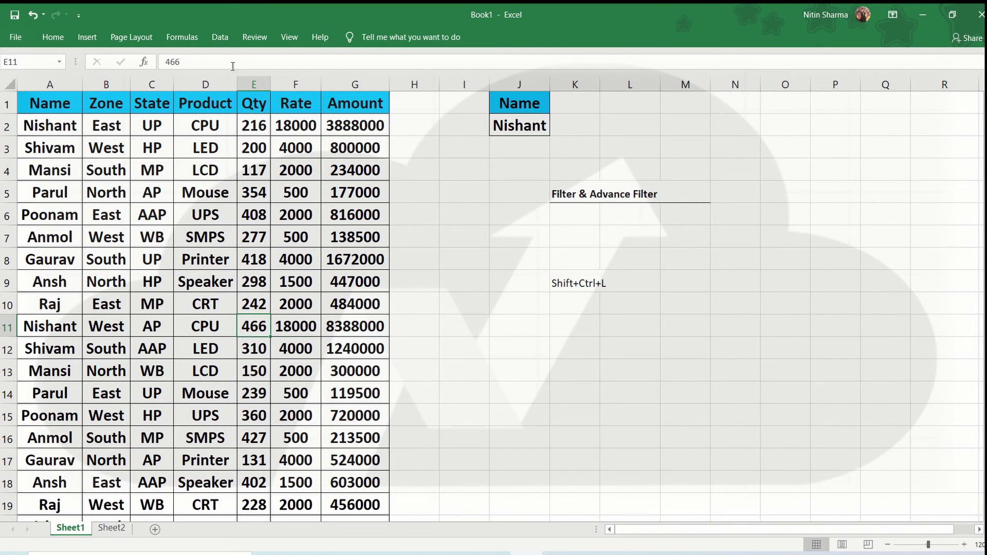
click(220, 37)
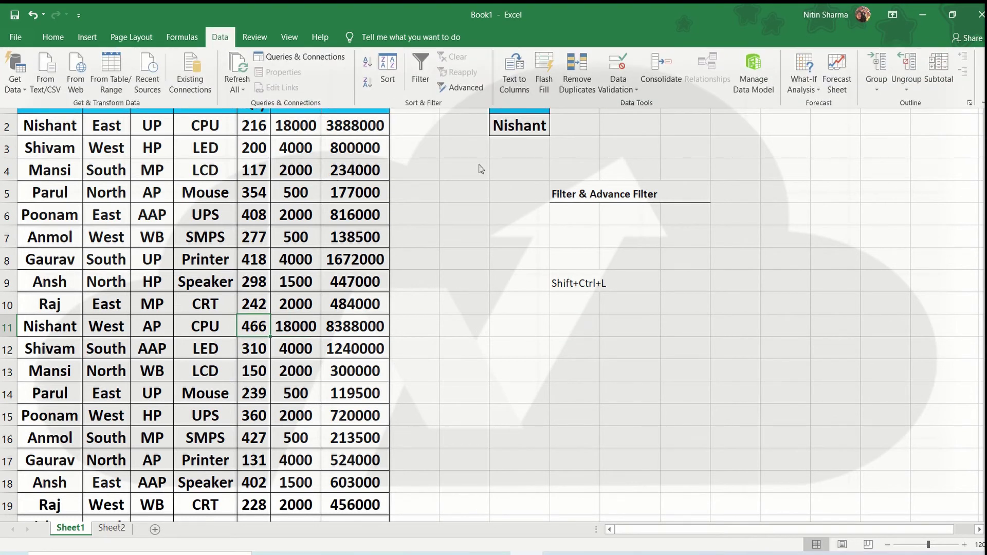
click(466, 88)
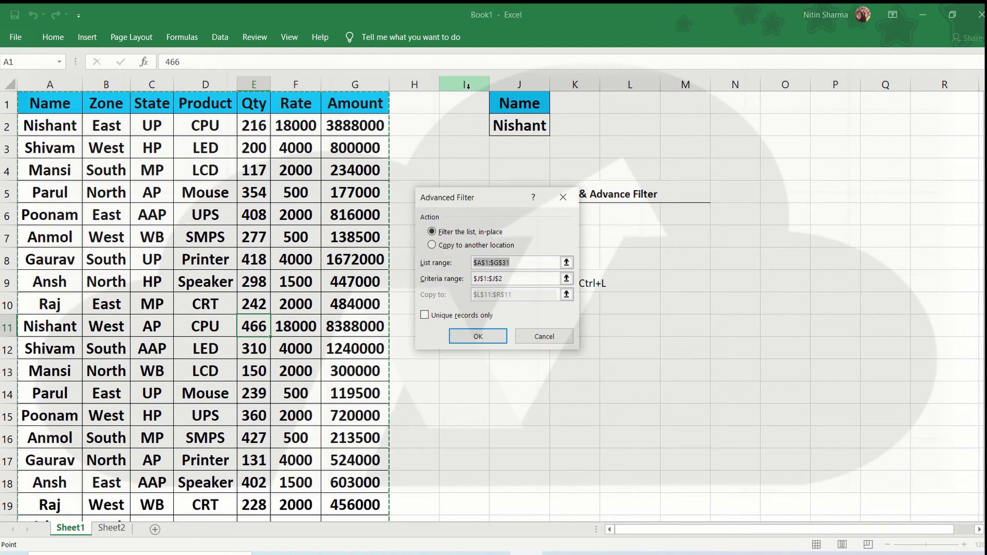
click(483, 246)
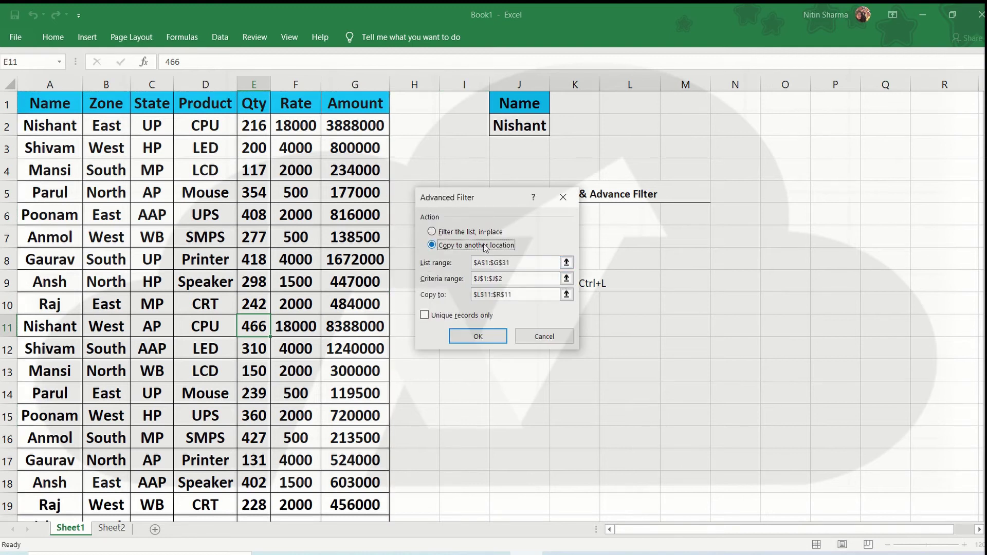
click(524, 264)
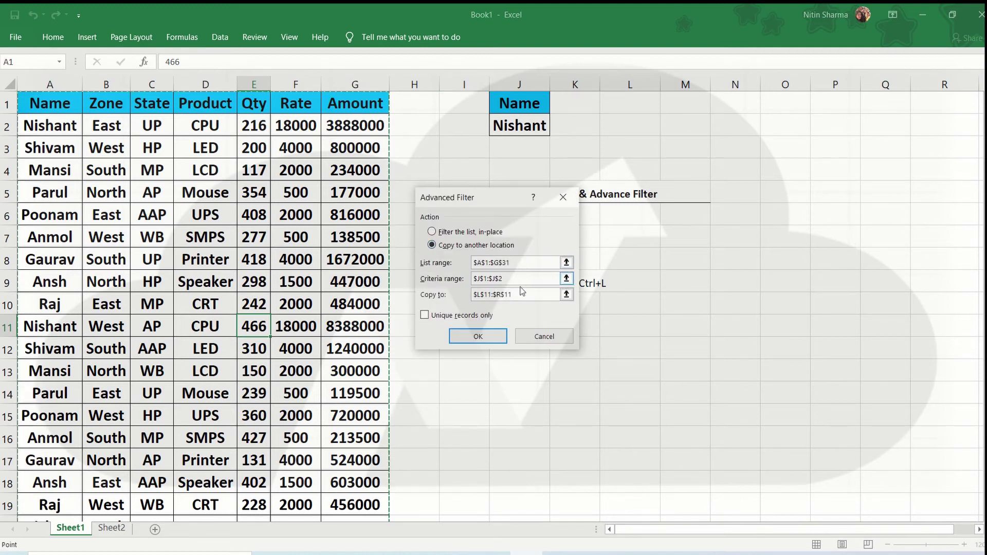
Reselect J1:J2 as the Advanced Filter's criteria range and run it with the copy destination $L$11:$R$11.
click(517, 278)
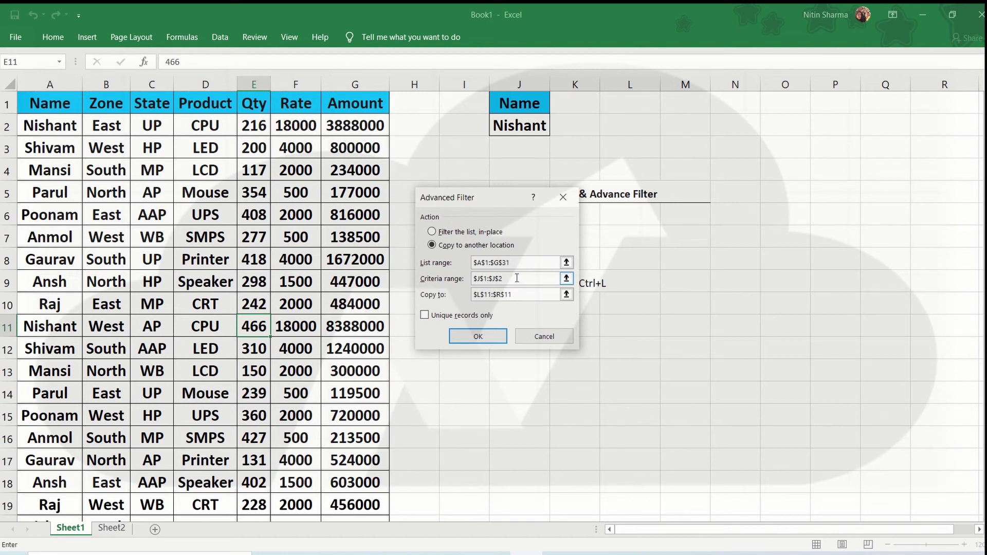
key(BackSpace)
key(BackSpace)
key(BackSpace)
key(BackSpace)
key(BackSpace)
key(BackSpace)
key(BackSpace)
key(BackSpace)
key(BackSpace)
click(506, 106)
drag(507, 106, 516, 127)
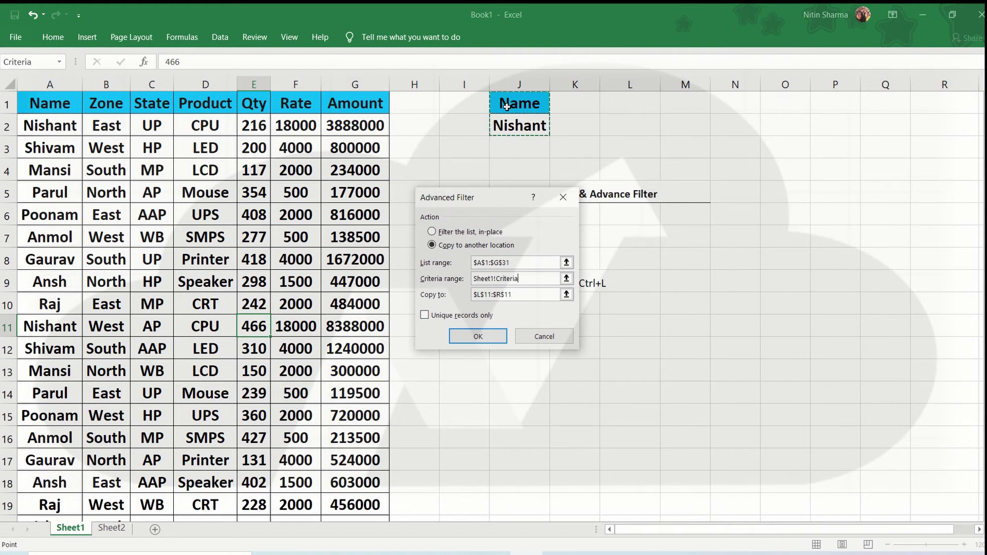
click(533, 297)
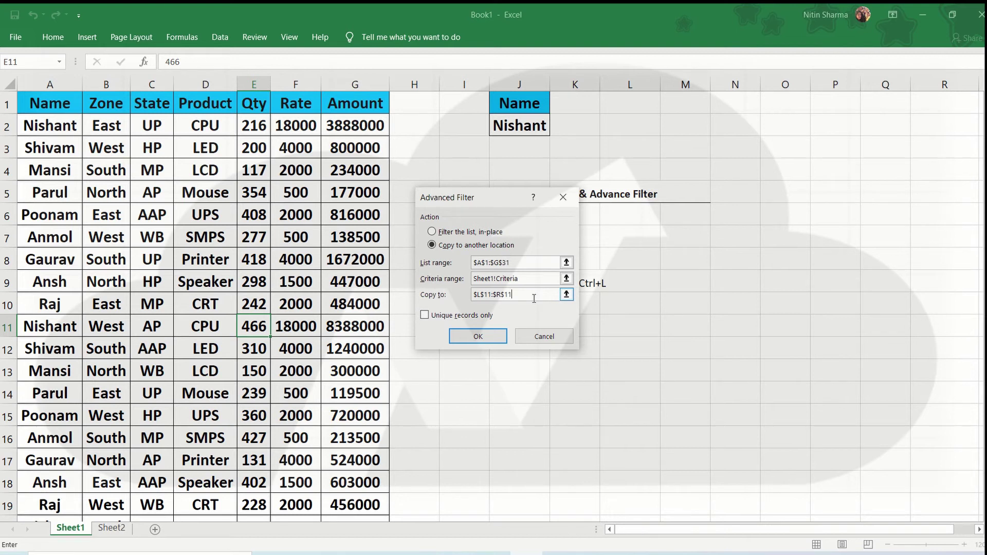
click(473, 335)
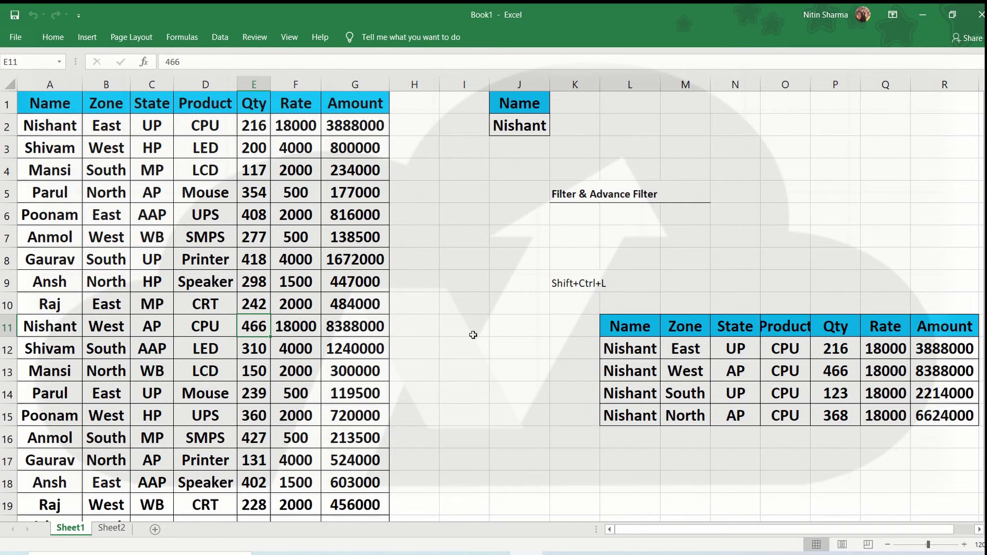
Copy the Qty header from cell E1 to cell L1 as a new criteria header.
key(Left)
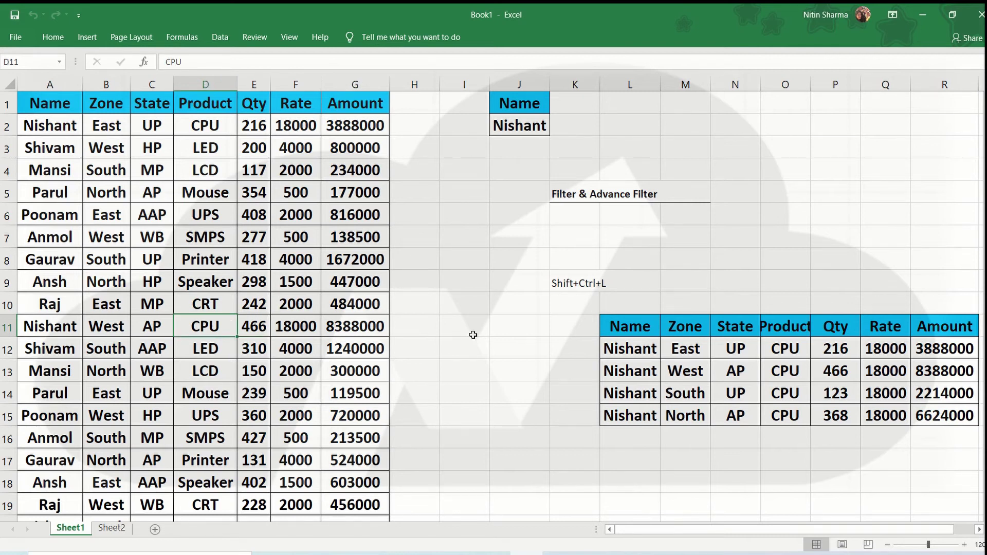
key(Left)
key(Right)
key(Right)
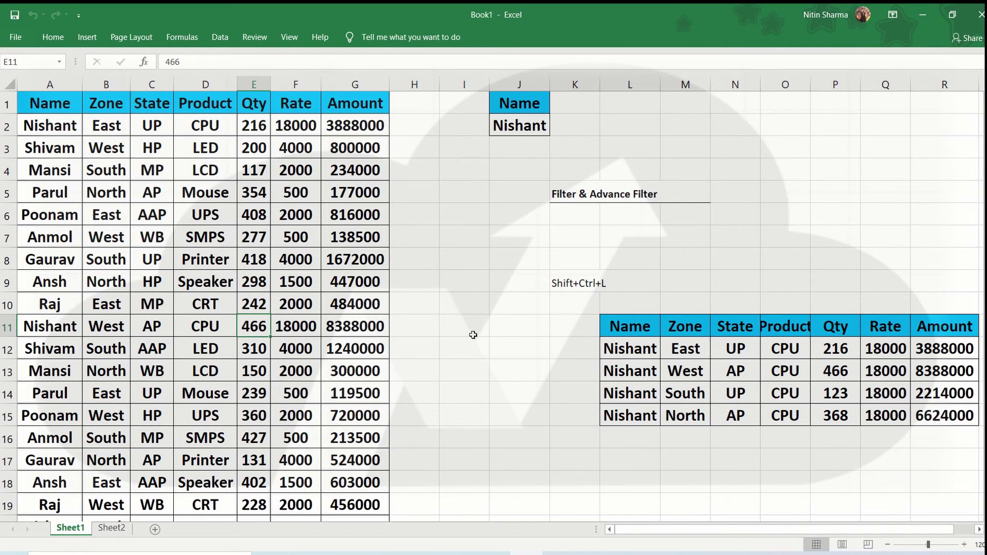
key(ctrl+Up)
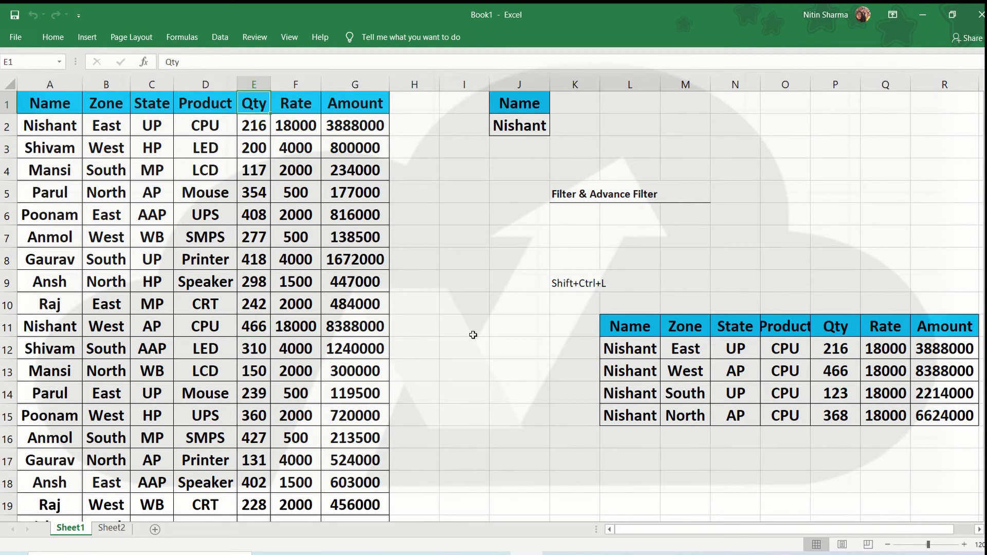
key(ctrl+c)
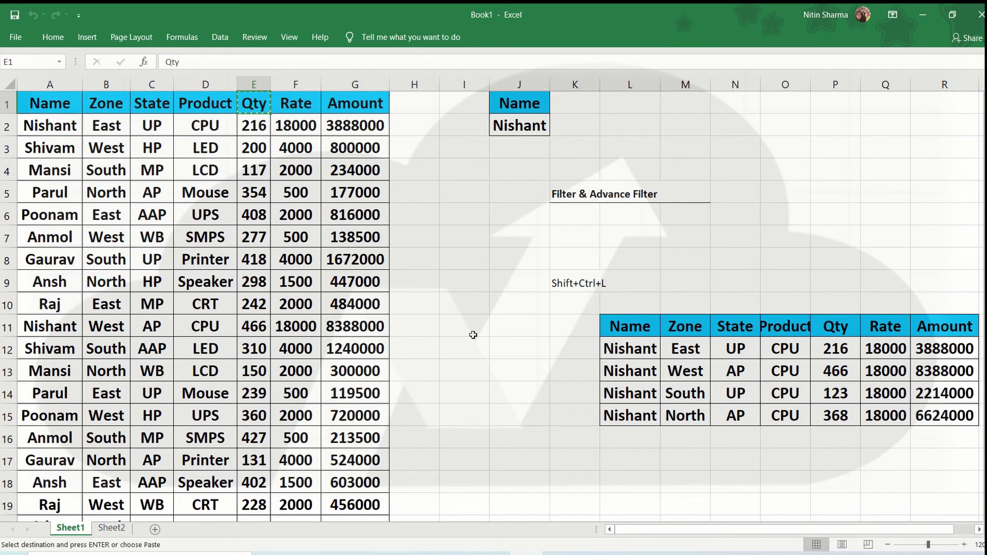
key(Right)
key(Right)
key(Right)
key(Right)
key(Right)
key(Right)
key(Right)
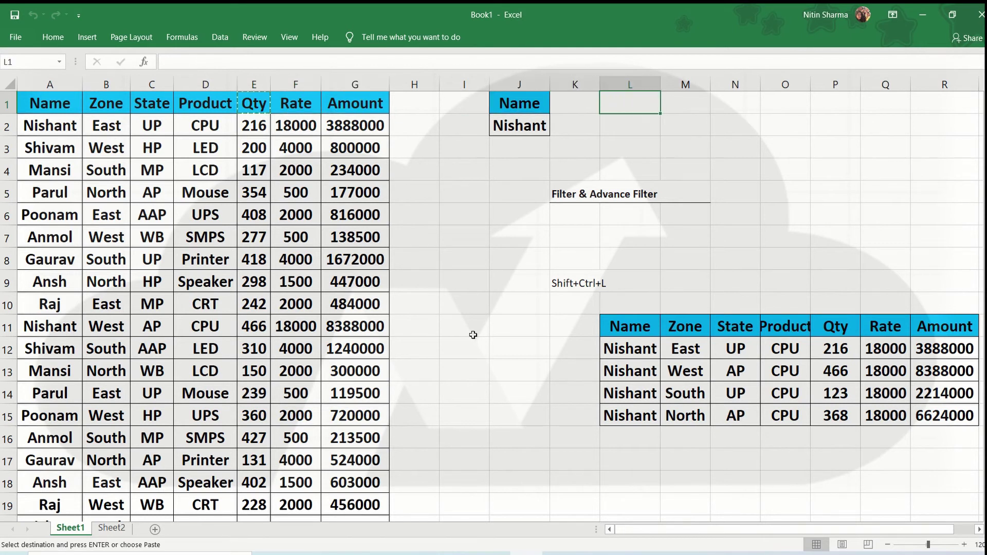
key(Return)
Enter the criterion >300 in cell L2 beneath the copied Qty header.
text(>300)
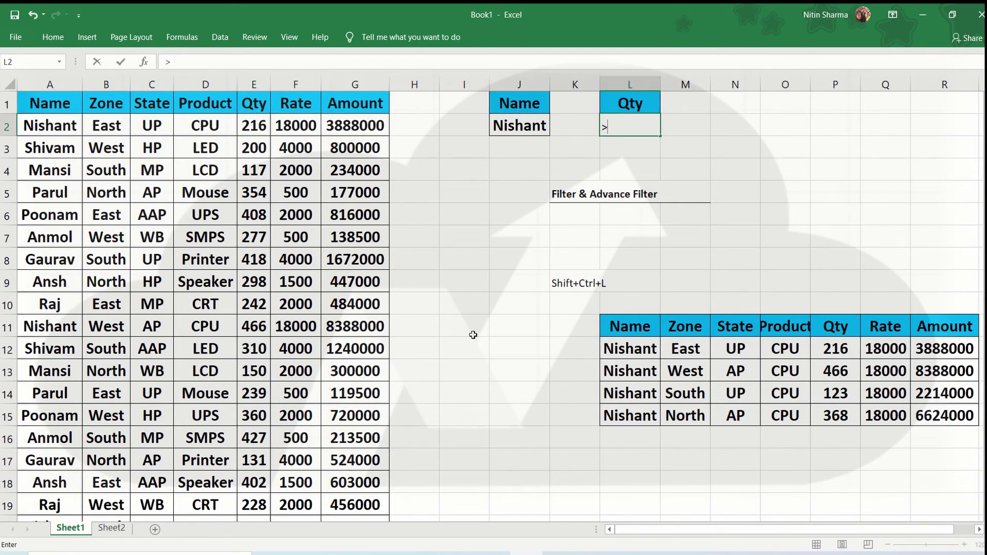
key(Return)
key(Return)
key(Down)
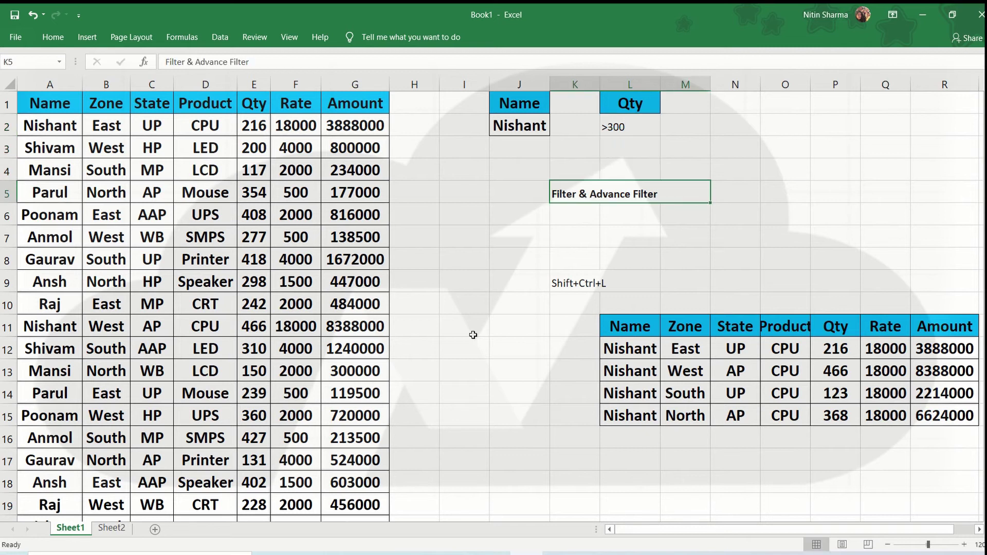
Start an Advanced Filter on the sales table from cell A5 with the option to copy to another location.
key(ctrl+Left)
key(ctrl+Left)
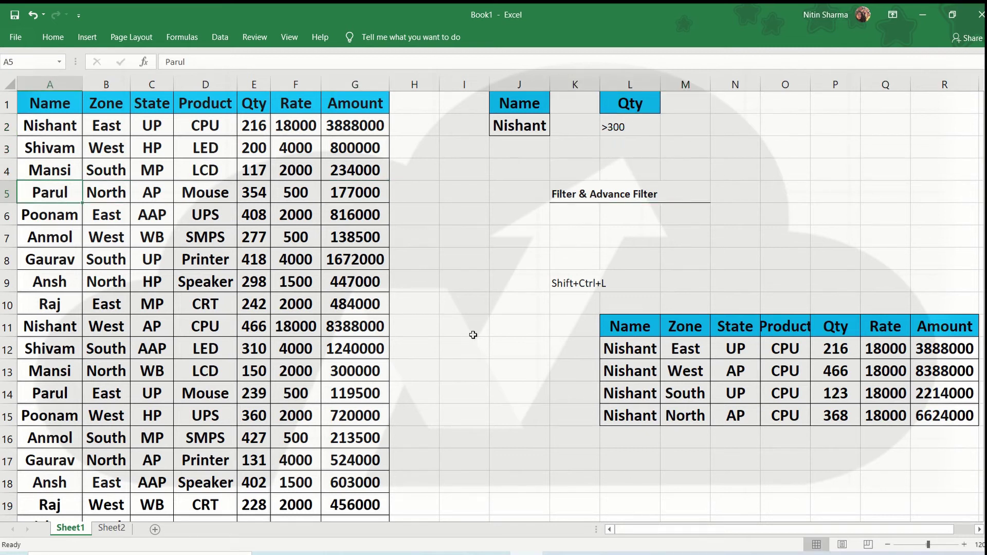
click(220, 37)
click(470, 89)
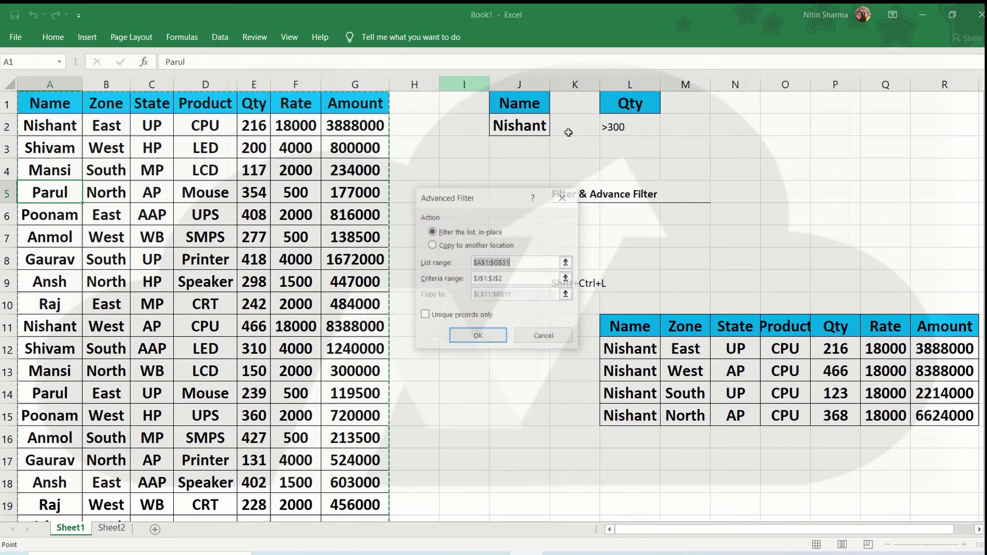
click(485, 249)
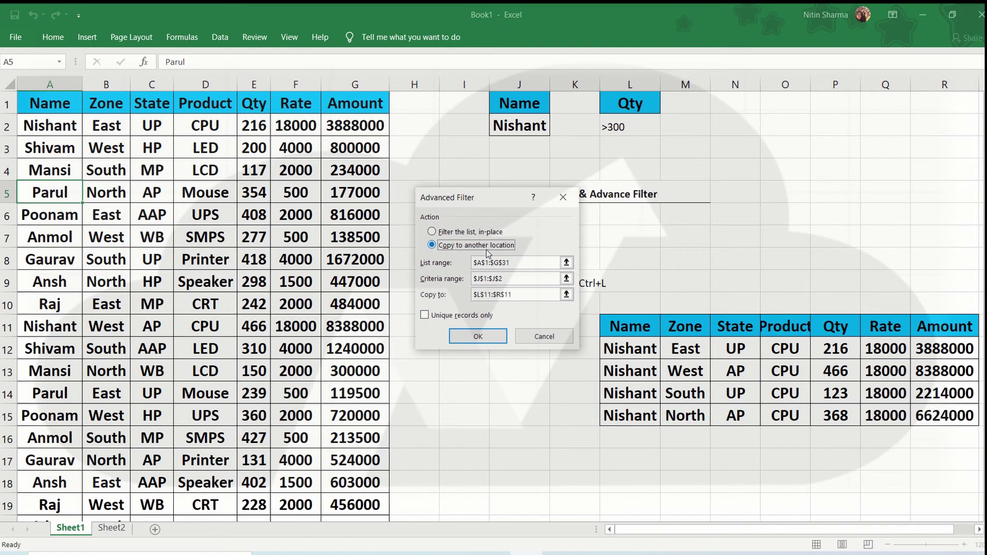
click(529, 263)
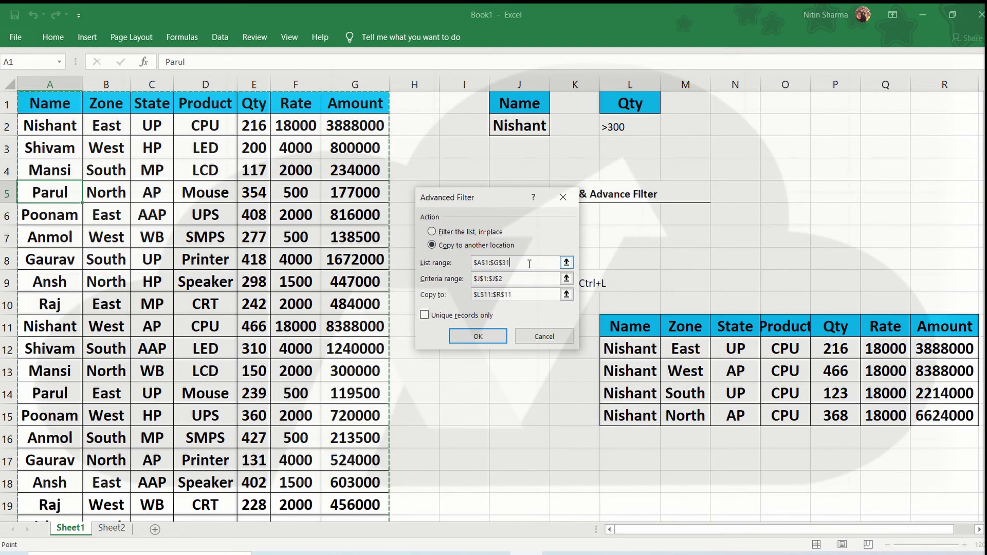
Set the Advanced Filter's criteria range to Sheet1!$L$1:$L$2, the Qty header and its condition.
click(518, 277)
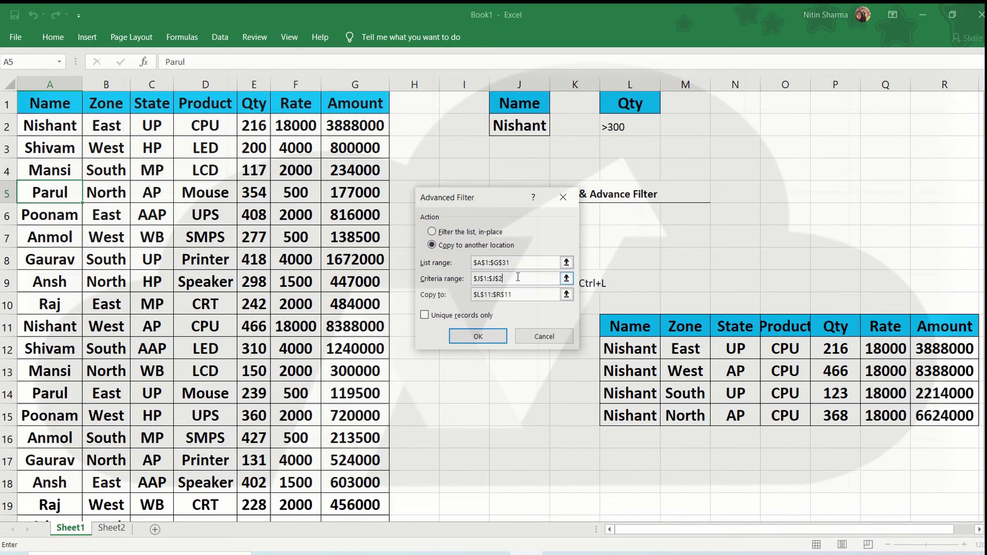
key(BackSpace)
key(BackSpace)
key(BackSpace)
key(BackSpace)
key(BackSpace)
key(BackSpace)
key(BackSpace)
key(BackSpace)
key(BackSpace)
click(617, 105)
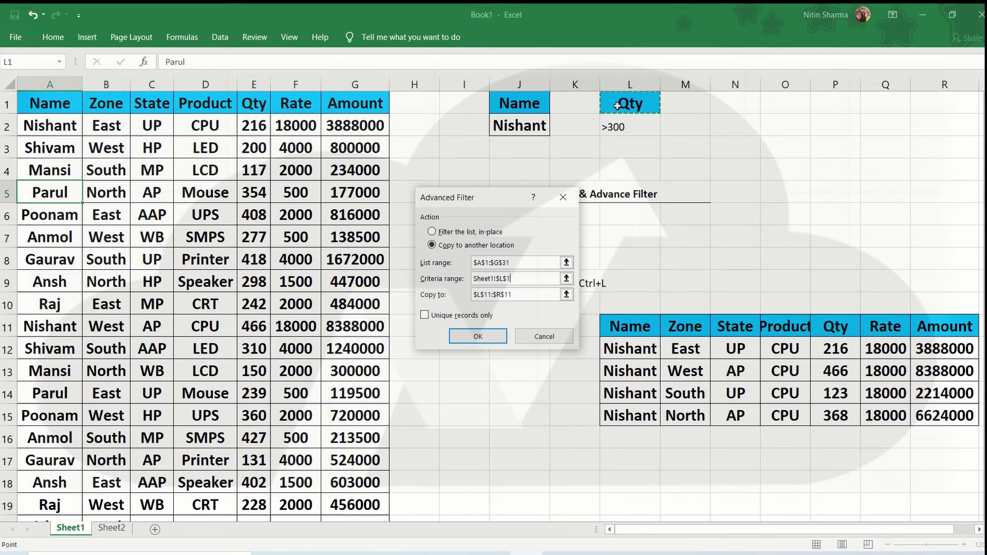
drag(617, 106, 619, 127)
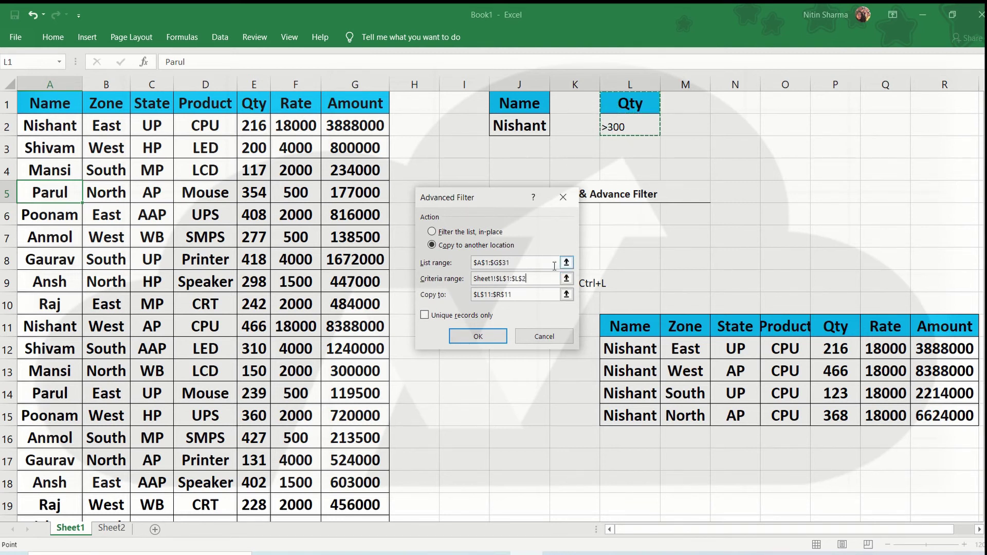
Set the copy destination to cell Sheet1!$L$17 and run the Advanced Filter.
click(532, 293)
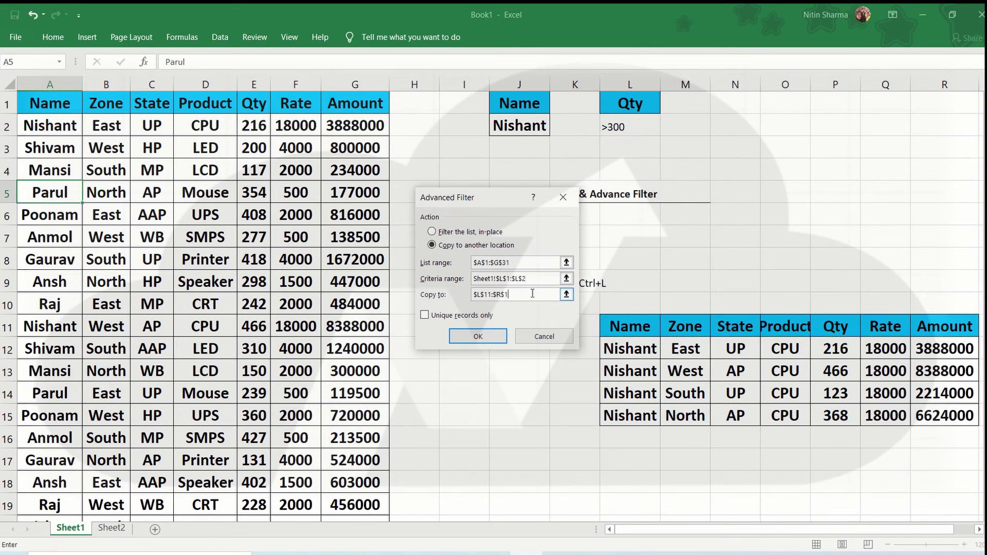
key(BackSpace)
key(BackSpace)
key(BackSpace)
key(BackSpace)
key(BackSpace)
key(BackSpace)
key(BackSpace)
key(BackSpace)
key(BackSpace)
key(BackSpace)
key(BackSpace)
click(636, 457)
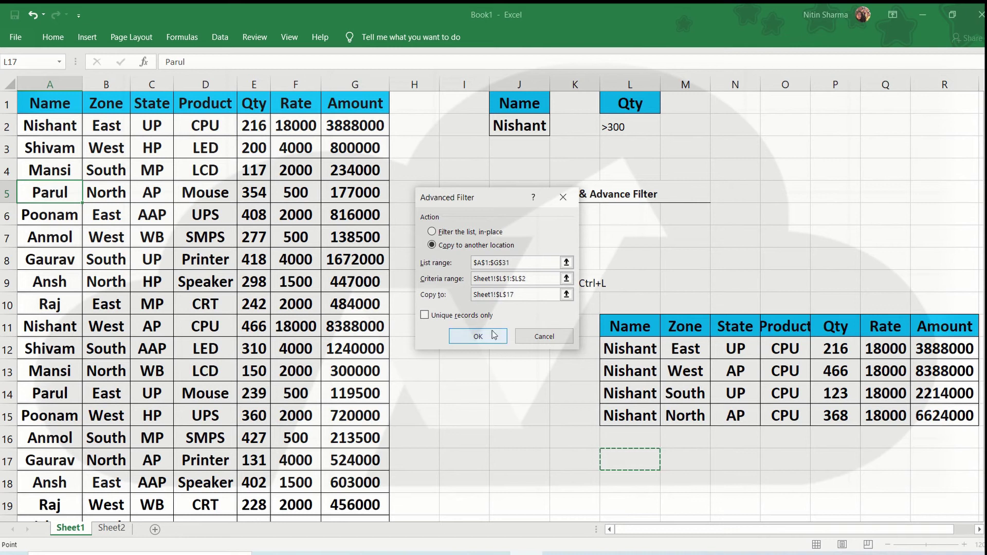
click(492, 330)
Examine the Qty values of the rows extracted from L17 downward against the quantity criterion.
key(Right)
key(Right)
key(Right)
key(Right)
key(Right)
key(Right)
key(Right)
key(Right)
key(Right)
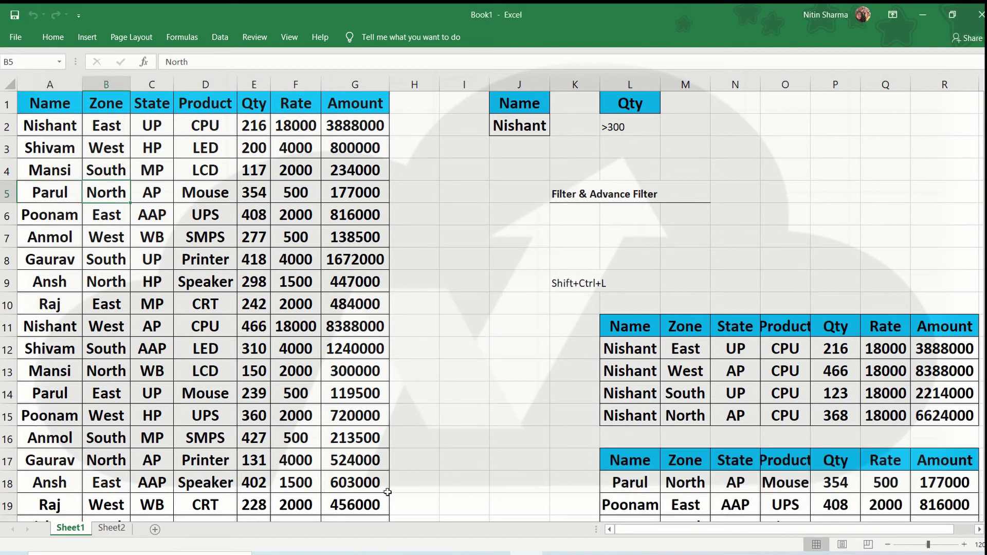
key(Right)
key(Right)
key(Right)
key(Right)
key(Right)
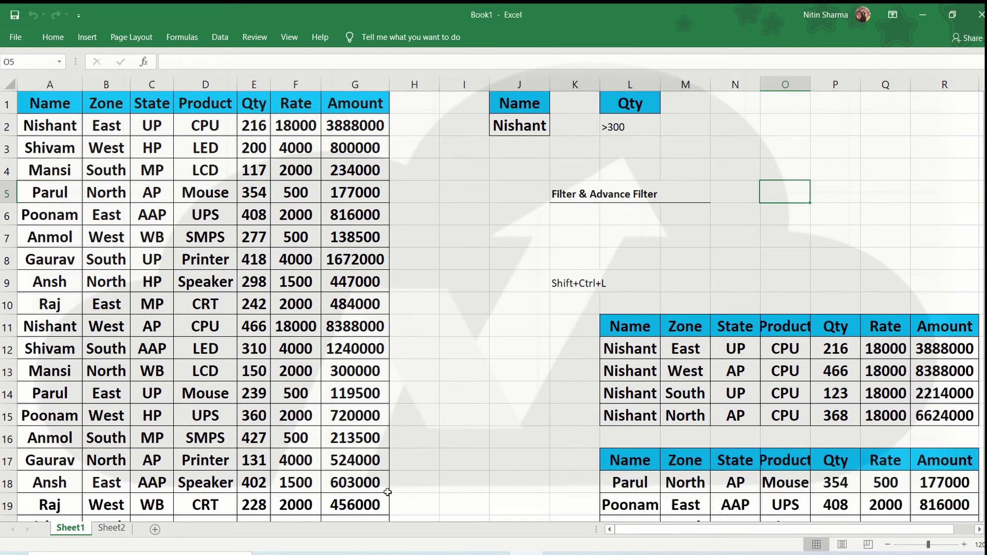
key(Down)
key(Down)
key(Down)
key(Down)
key(Down)
key(Down)
key(Down)
key(Down)
key(Down)
key(Down)
key(Down)
key(Down)
key(Down)
key(Down)
key(Down)
key(Down)
key(Down)
key(Down)
key(Down)
key(Right)
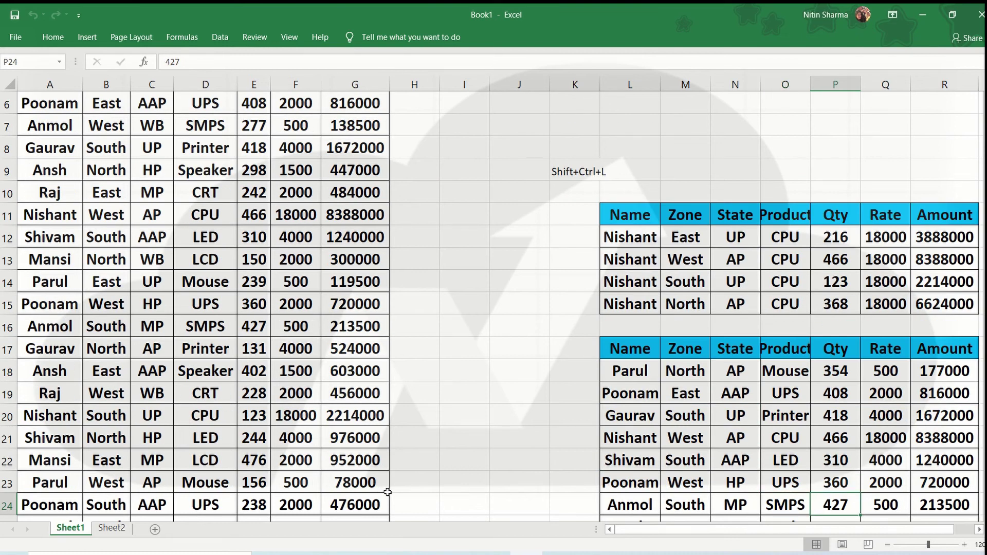
key(Up)
key(Up)
key(Up)
key(Up)
key(Up)
key(Up)
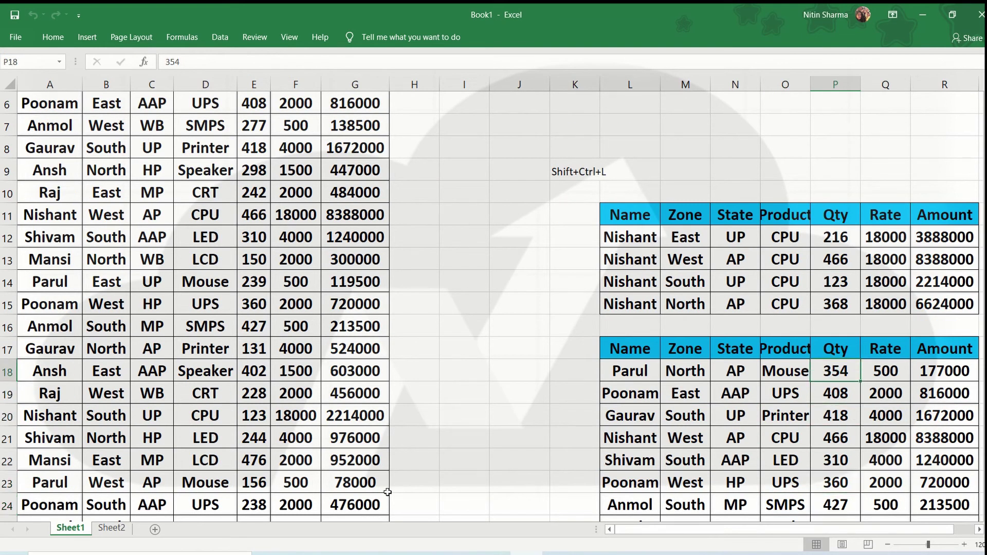
Check the remaining extracted Qty values through row 32, and return to the Qty criterion header in L1.
key(Down)
key(Down)
key(Down)
key(Down)
key(Down)
key(Down)
key(Down)
key(Down)
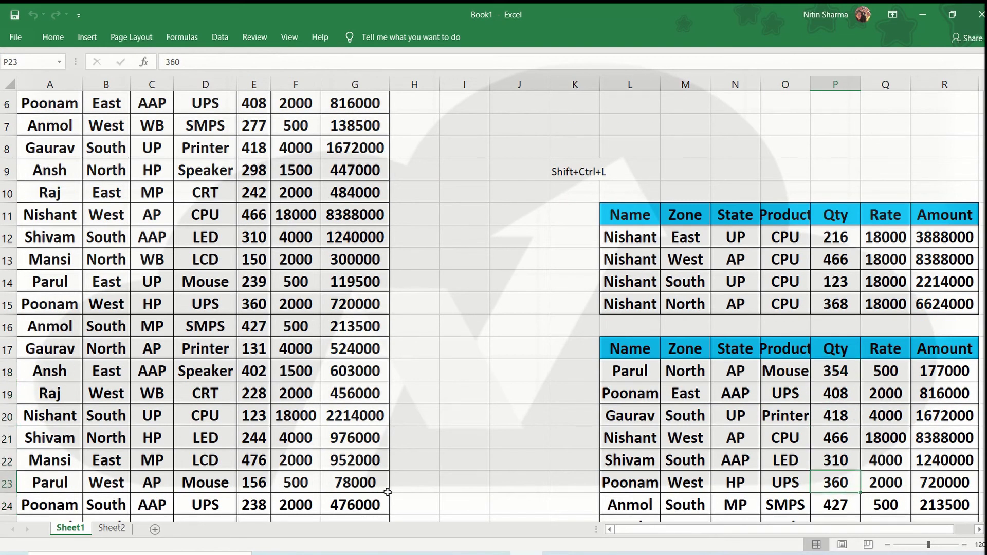
key(Down)
key(Down)
key(Down)
key(Down)
key(Down)
key(Down)
key(Down)
key(Down)
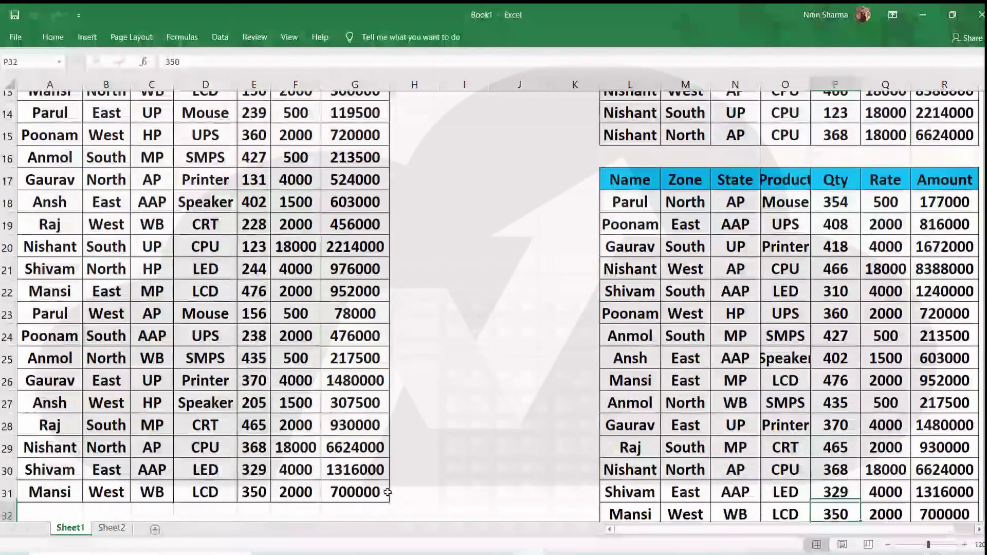
key(Up)
key(Up)
key(Up)
key(Up)
key(Up)
key(Up)
key(Up)
key(Up)
key(Up)
key(Up)
key(Up)
key(Up)
key(Up)
key(Up)
key(Up)
key(Up)
key(Up)
key(Up)
key(Up)
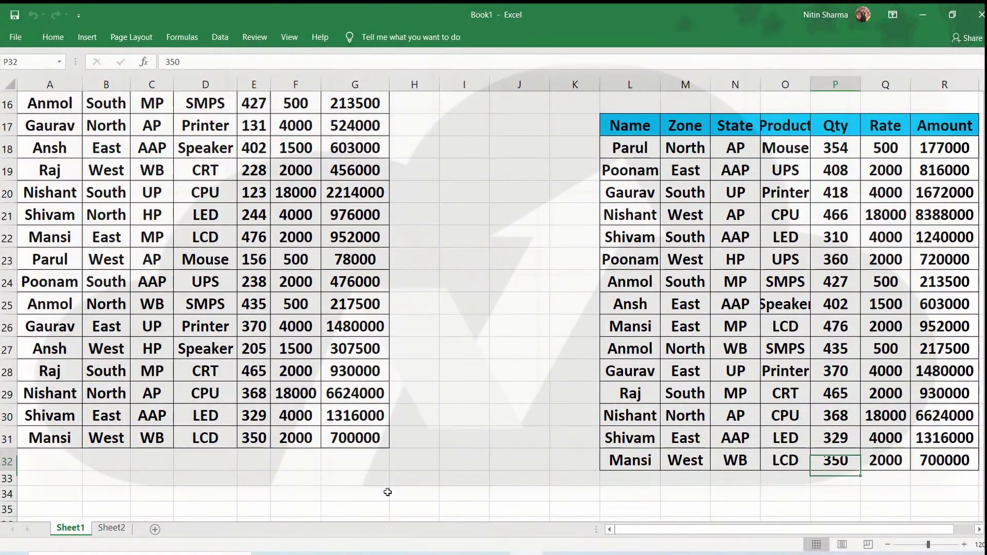
key(Up)
key(Up)
key(Up)
key(Up)
key(Up)
key(Up)
key(Up)
key(Up)
key(Up)
key(Up)
key(Up)
key(Up)
key(Up)
key(Up)
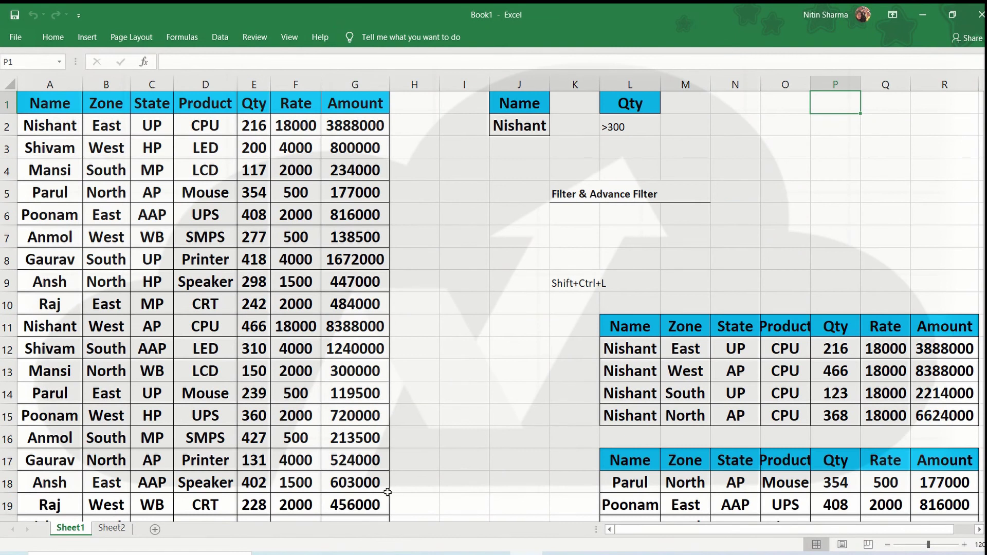
key(Left)
key(Left)
key(Left)
key(Left)
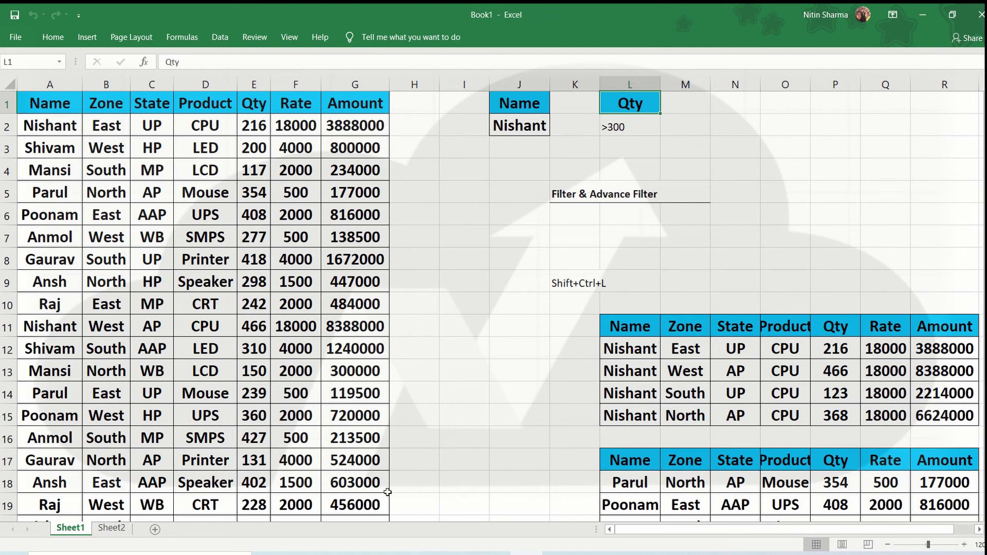
Start another Advanced Filter on the sales table from cell F4 with the option to copy to another location.
key(Down)
key(Down)
key(Down)
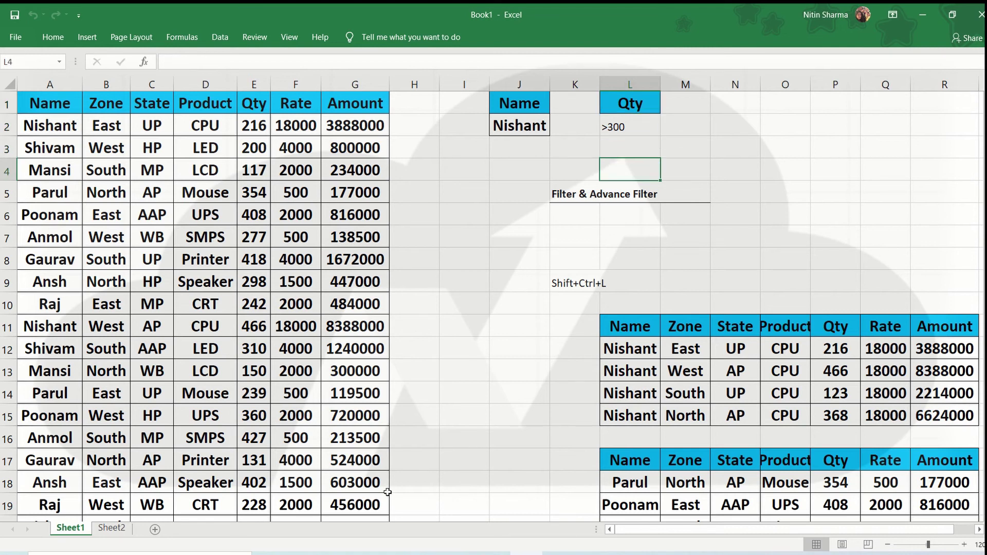
key(Left)
key(Left)
key(Left)
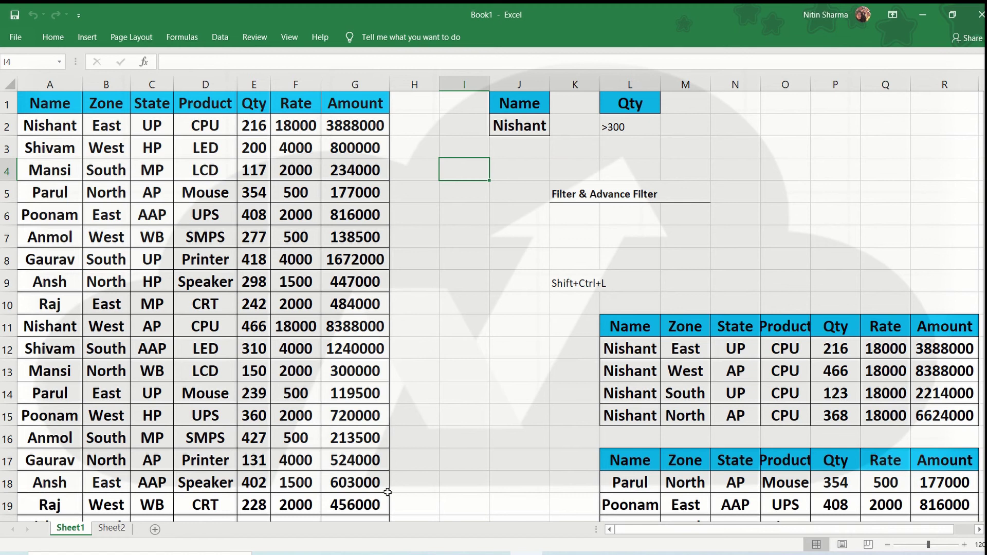
key(Left)
key(Left)
key(Left)
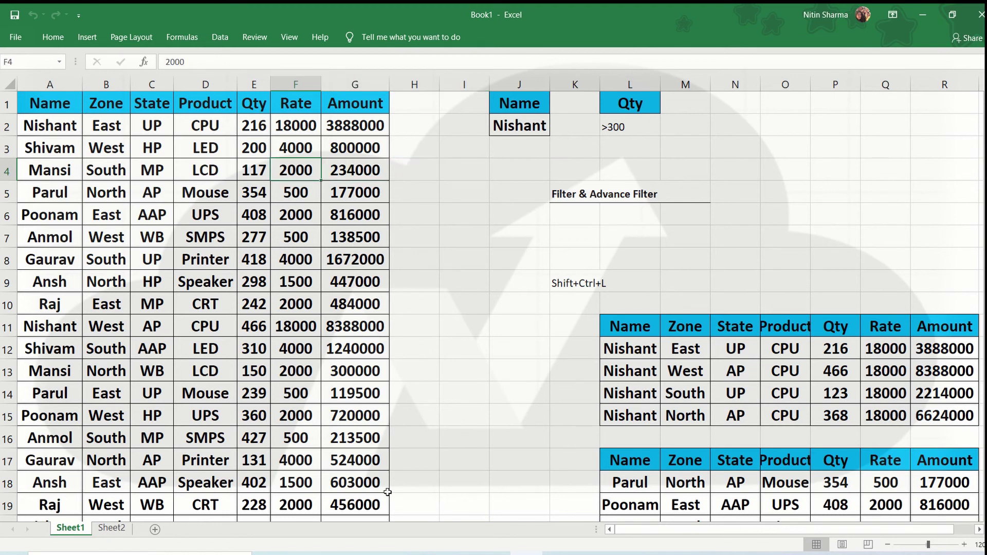
click(219, 37)
click(473, 85)
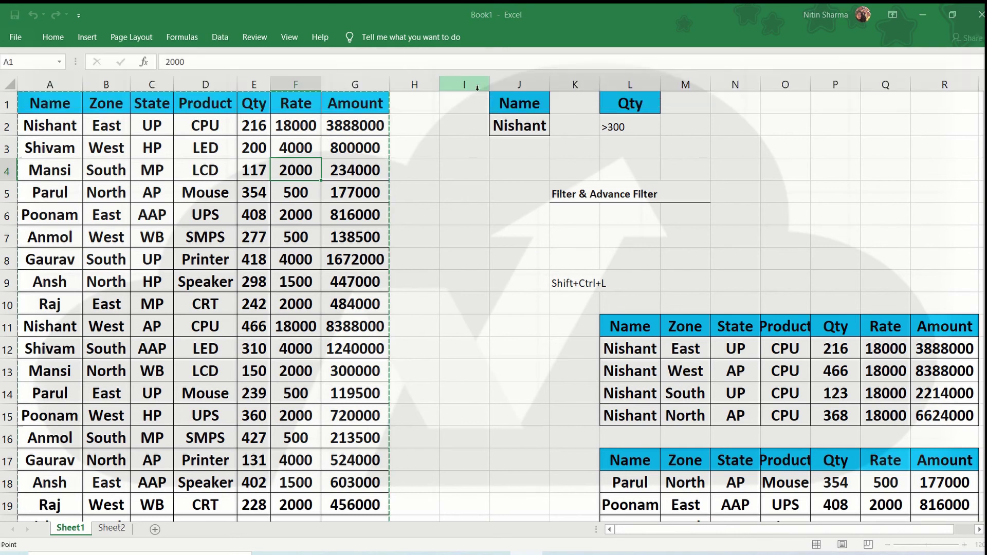
click(478, 246)
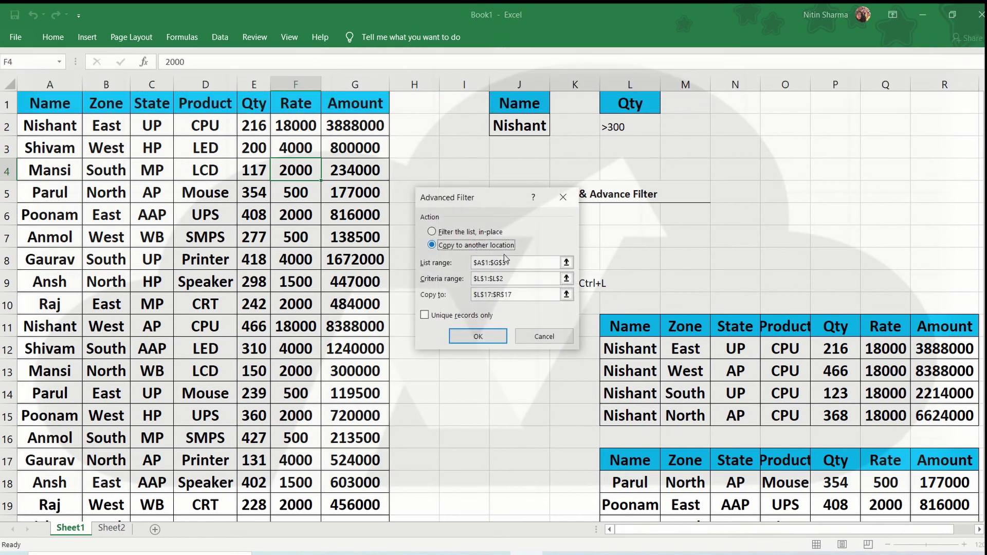
Replace the Advanced Filter's list range with the Product column only, Sheet1!$D$1:$D$31.
click(521, 262)
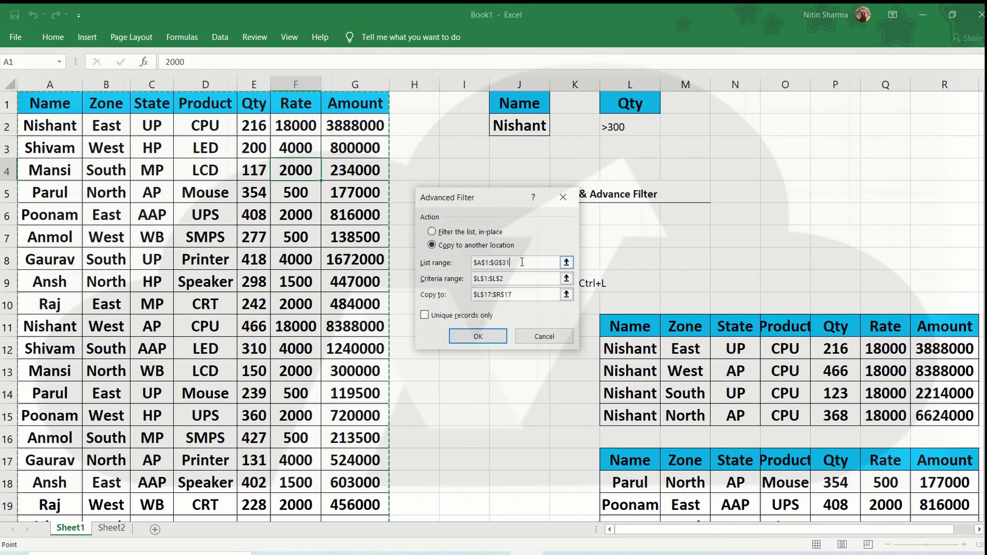
key(BackSpace)
key(BackSpace)
key(BackSpace)
key(BackSpace)
key(BackSpace)
key(BackSpace)
key(BackSpace)
key(BackSpace)
key(BackSpace)
key(BackSpace)
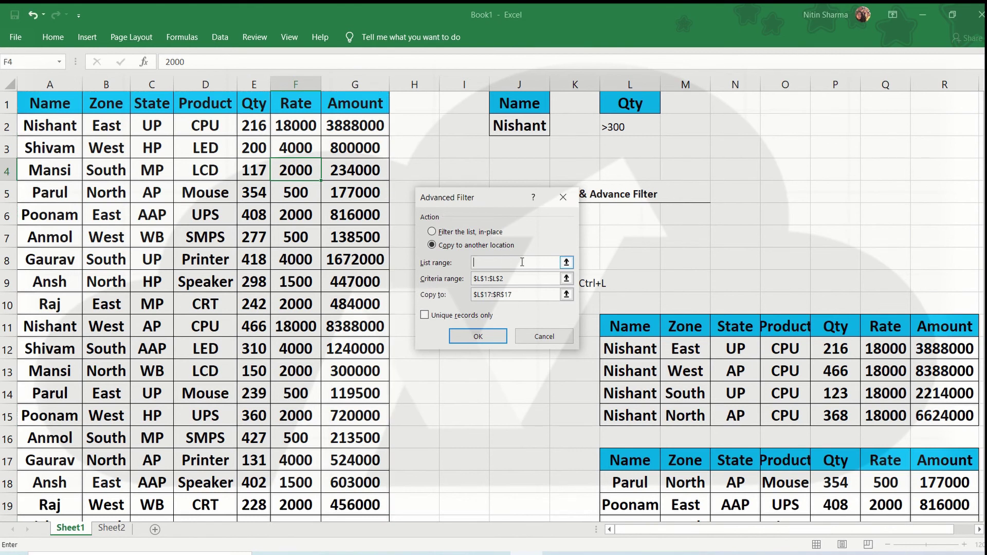
click(207, 103)
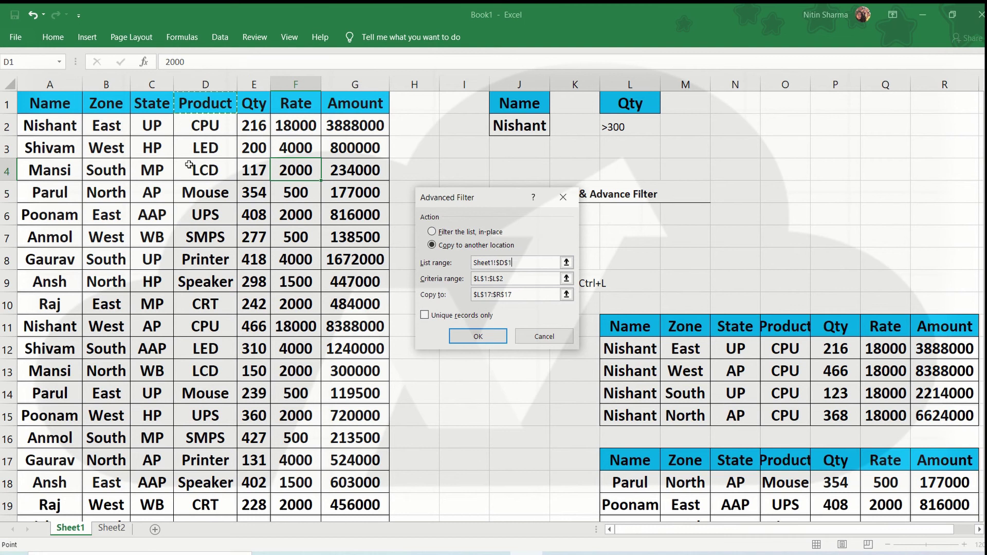
key(ctrl+shift+Down)
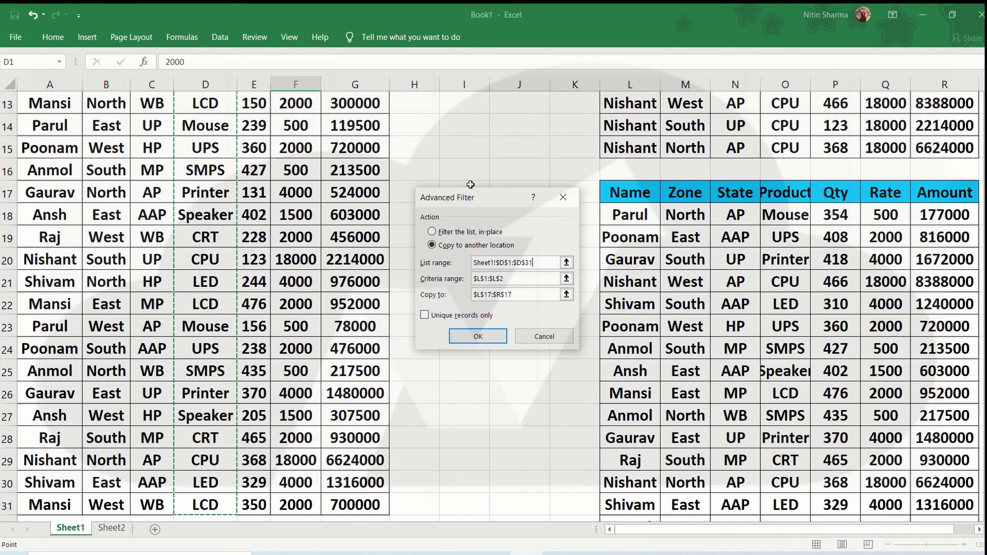
Clear the Advanced Filter's criteria range.
click(524, 282)
click(519, 275)
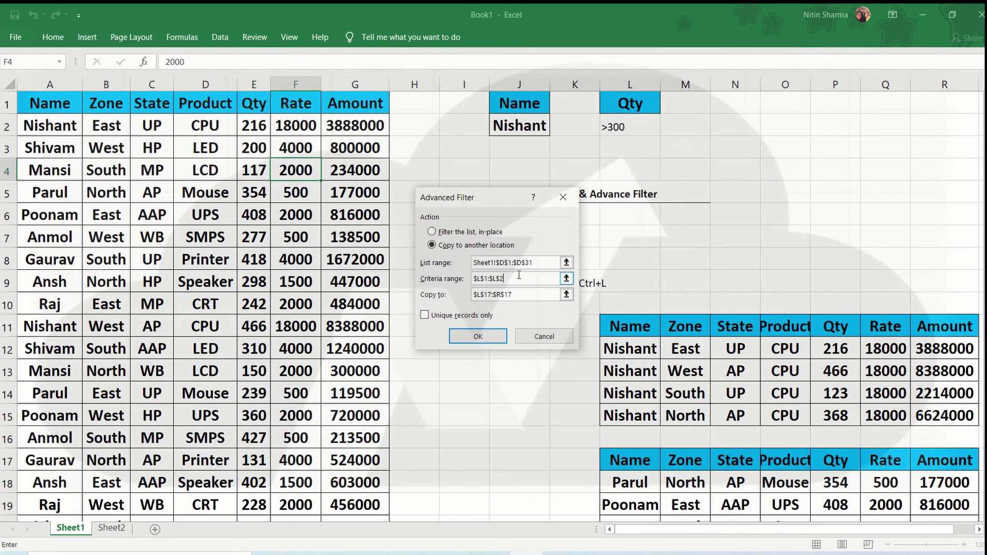
key(BackSpace)
key(BackSpace)
key(BackSpace)
key(BackSpace)
key(BackSpace)
key(BackSpace)
key(BackSpace)
key(BackSpace)
key(BackSpace)
Replace the copy destination with Sheet1!$O$1, restrict the output to unique records only, and run the Advanced Filter.
click(523, 292)
key(BackSpace)
key(BackSpace)
key(BackSpace)
key(BackSpace)
key(BackSpace)
key(BackSpace)
key(BackSpace)
key(BackSpace)
key(BackSpace)
key(BackSpace)
key(BackSpace)
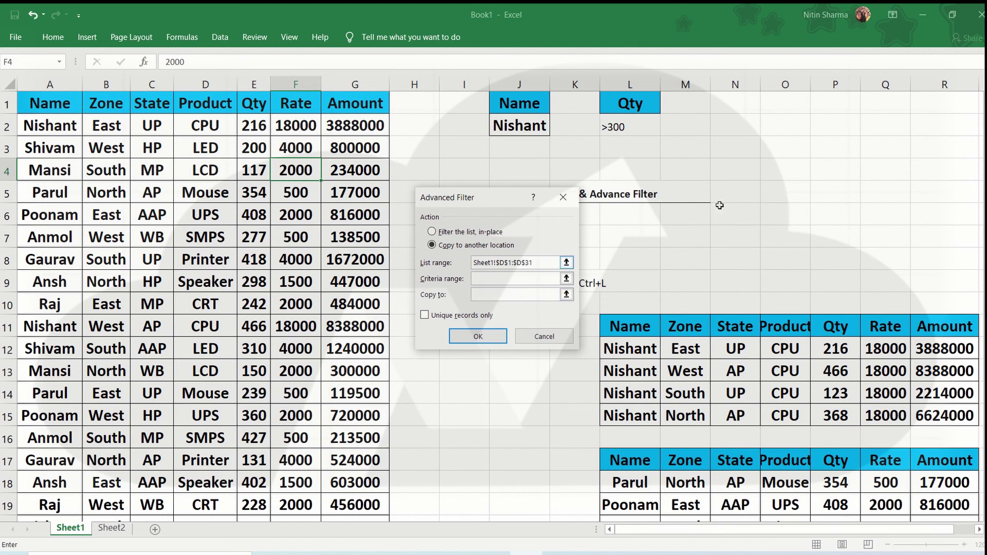
click(775, 108)
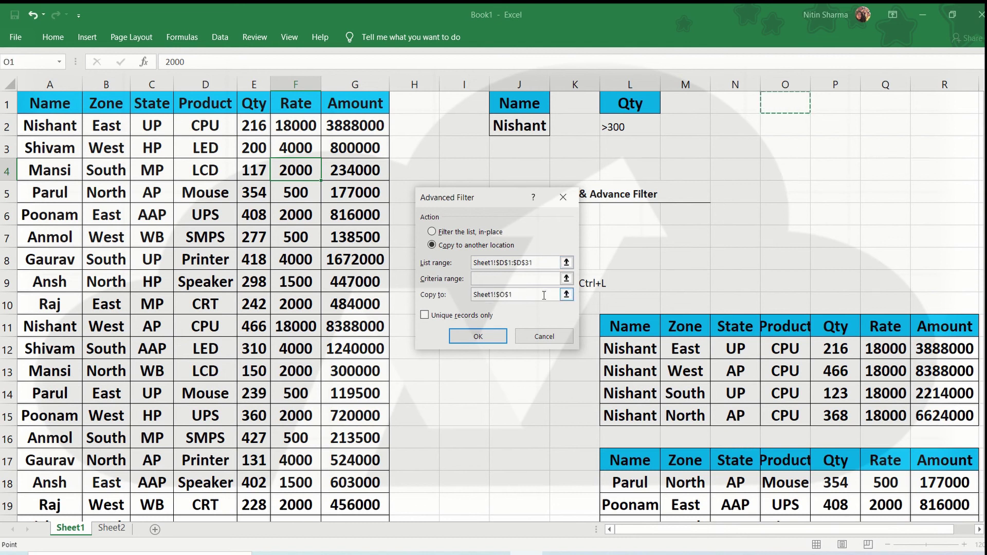
click(460, 316)
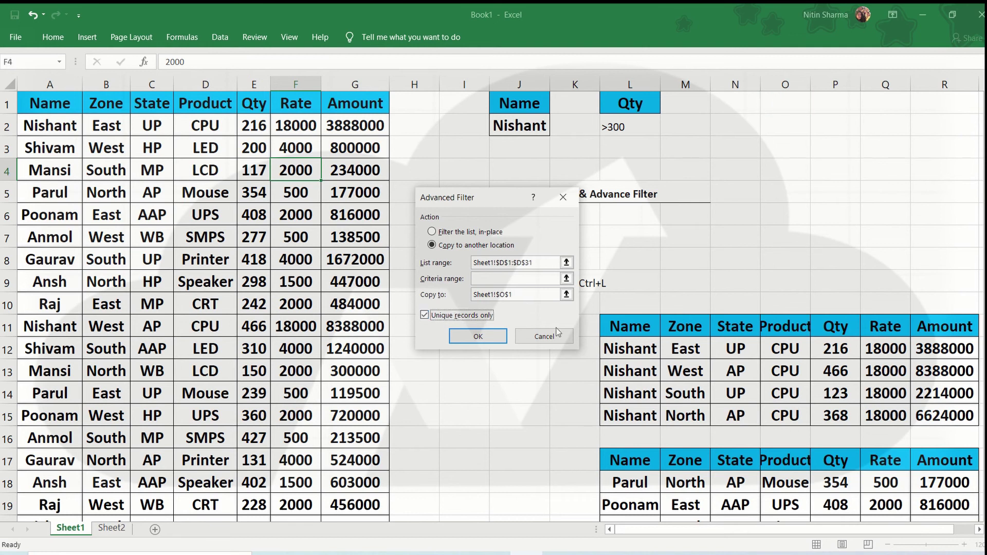
click(493, 336)
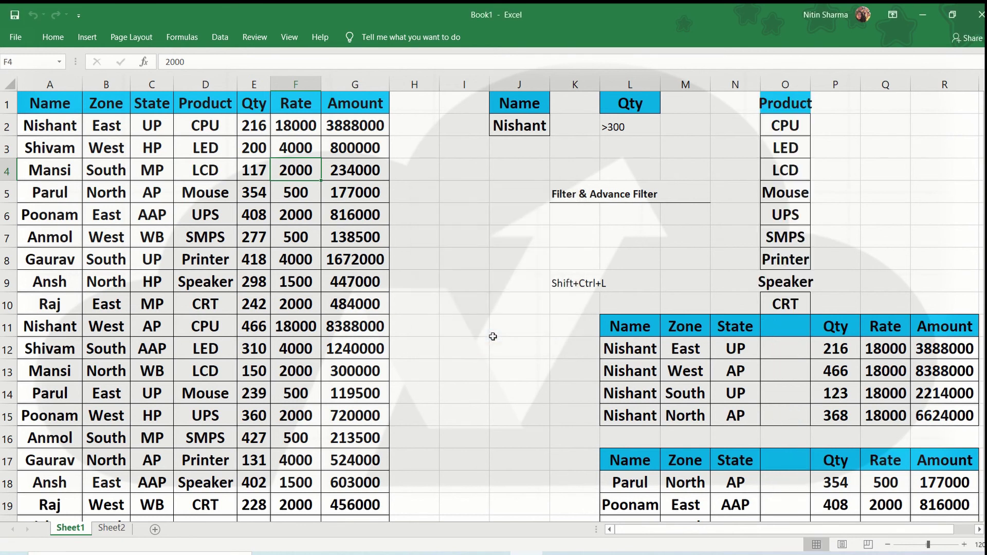
AutoFit the width of column O to the extracted product list in O1:O10.
click(784, 97)
key(shift+Down)
key(shift+Down)
key(shift+Down)
key(shift+Down)
key(shift+Down)
key(shift+Down)
key(shift+Down)
key(shift+Down)
key(shift+Down)
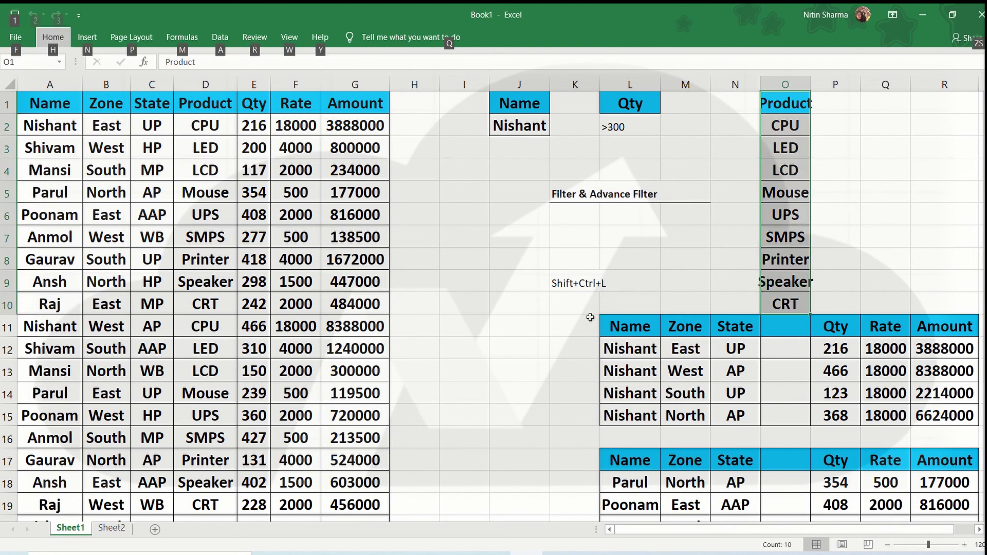
key(alt+h)
key(o)
key(i)
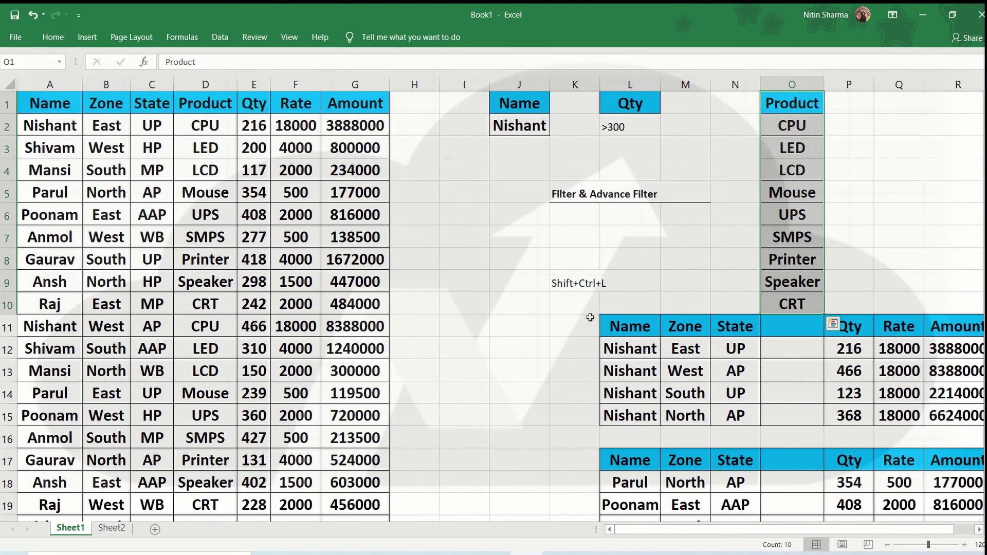
Examine the entries of the extracted product list in column O for duplicates.
key(Down)
key(Down)
key(Down)
key(Down)
key(Down)
key(Down)
key(Down)
key(Down)
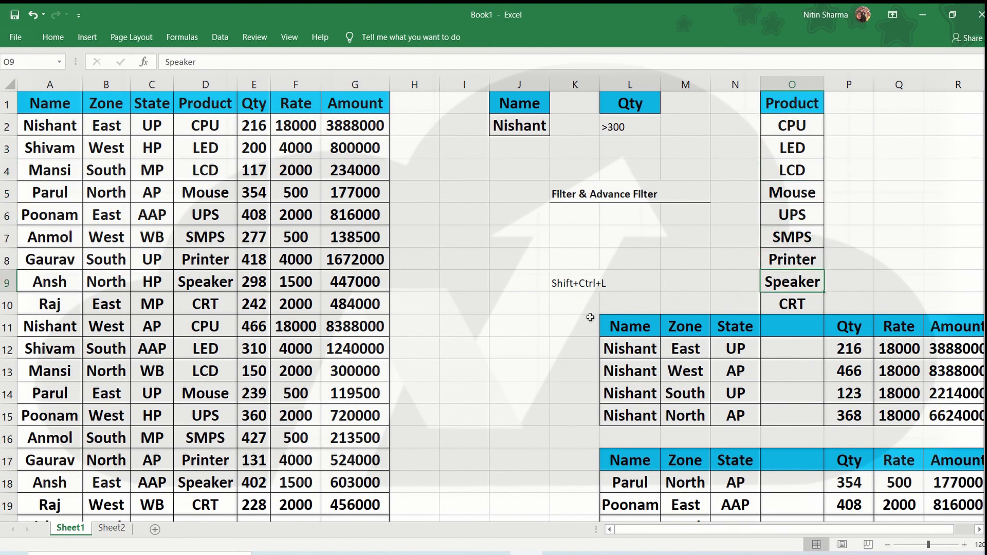
key(Down)
Look through the sales table's Product column for repeated products to compare with the extracted list.
key(Left)
key(Left)
key(Left)
key(Left)
key(Left)
key(Left)
key(Left)
key(Left)
key(Left)
key(Left)
key(Left)
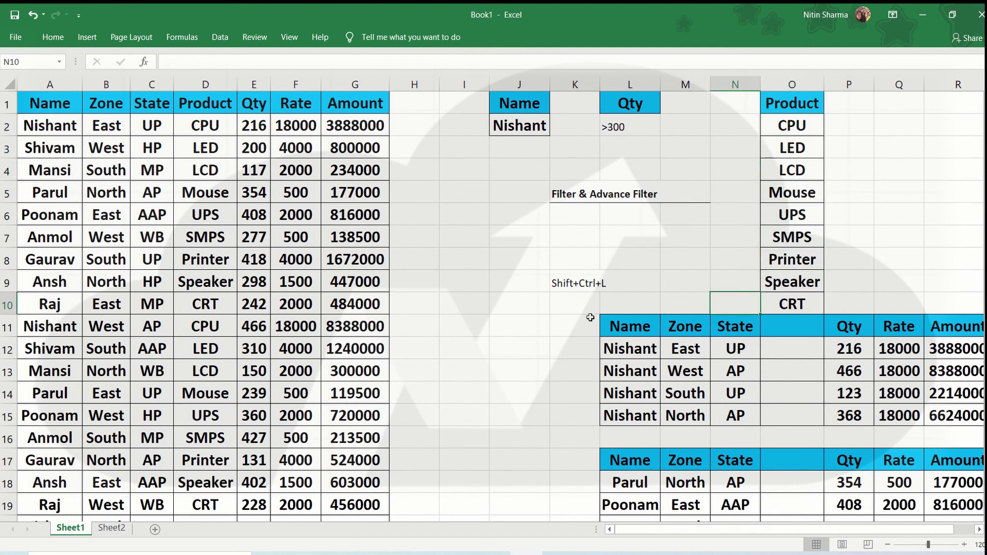
key(Down)
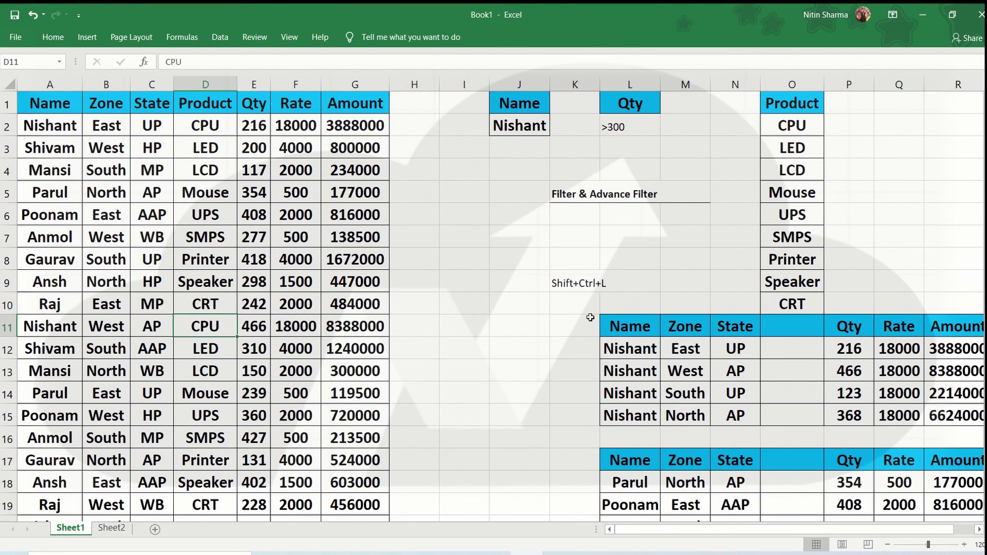
key(Down)
key(Down)
key(Down)
key(Down)
key(Down)
key(Down)
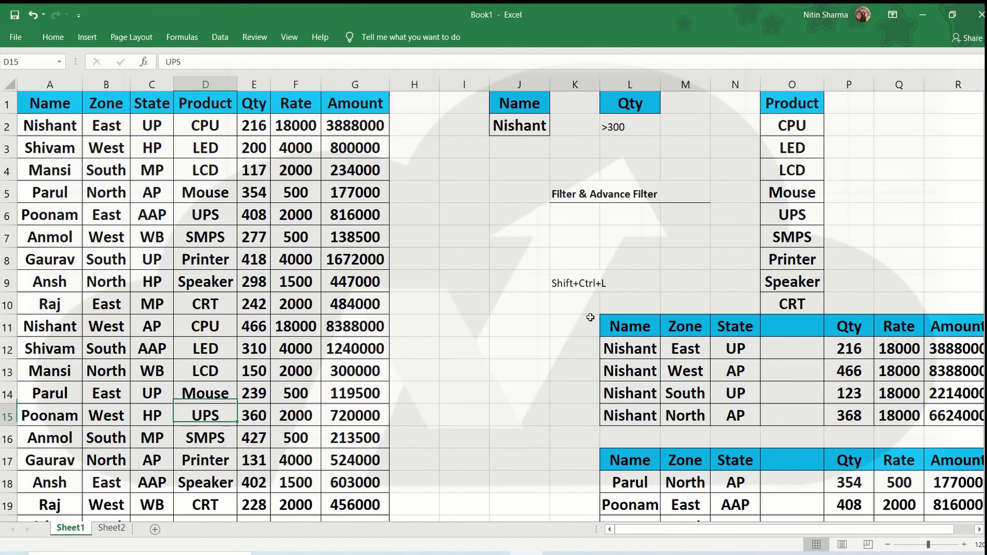
key(Down)
key(Down)
key(Down)
key(Down)
key(Down)
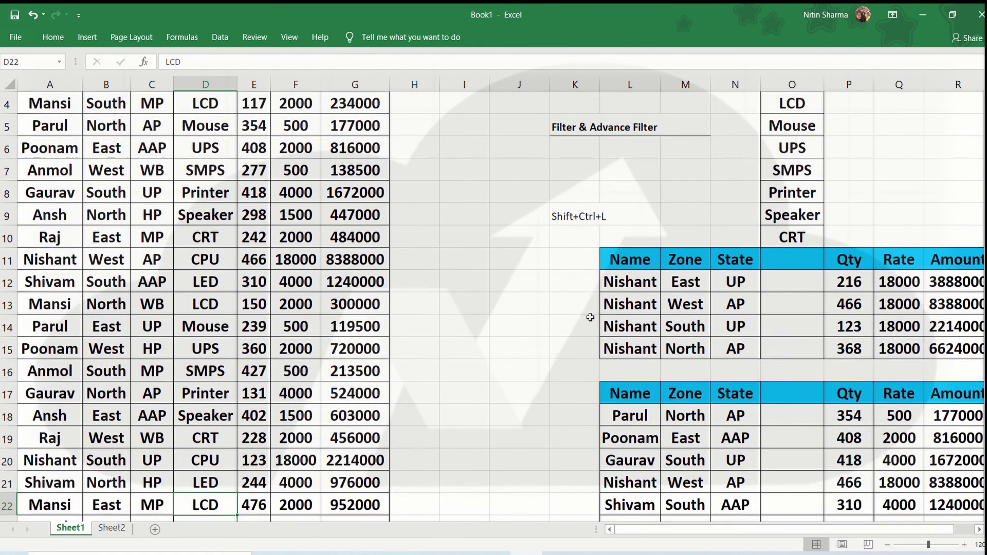
key(ctrl+Up)
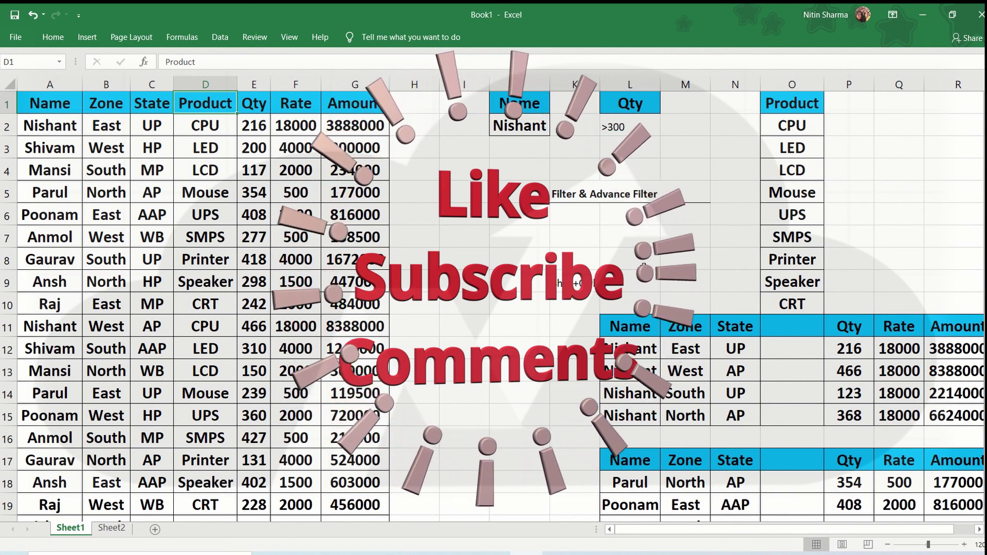
click(630, 260)
click(550, 237)
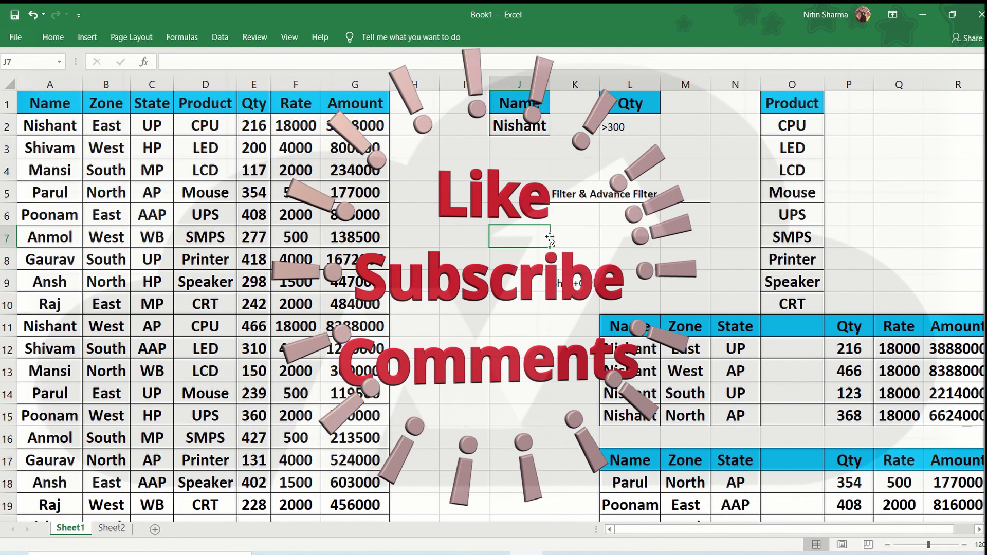
click(570, 238)
click(510, 236)
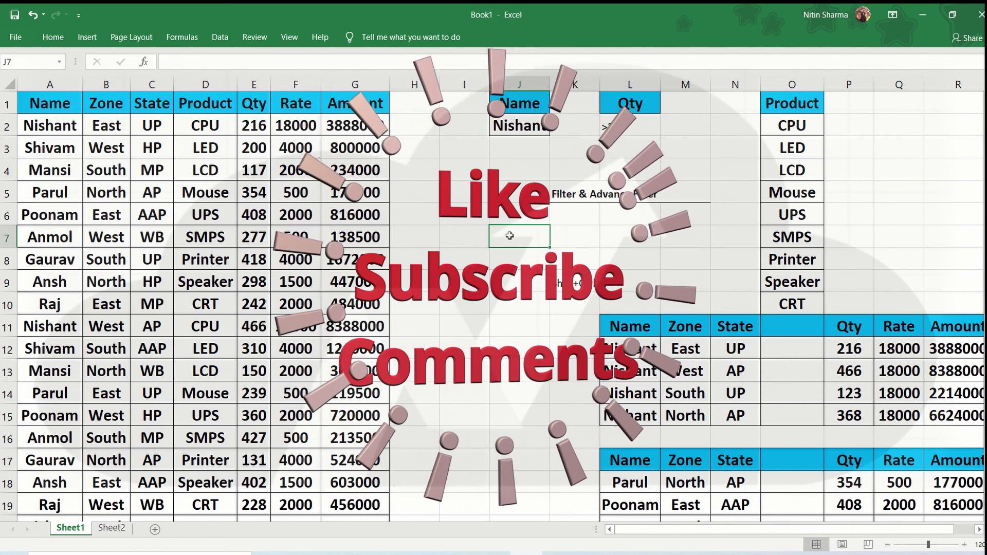
click(505, 299)
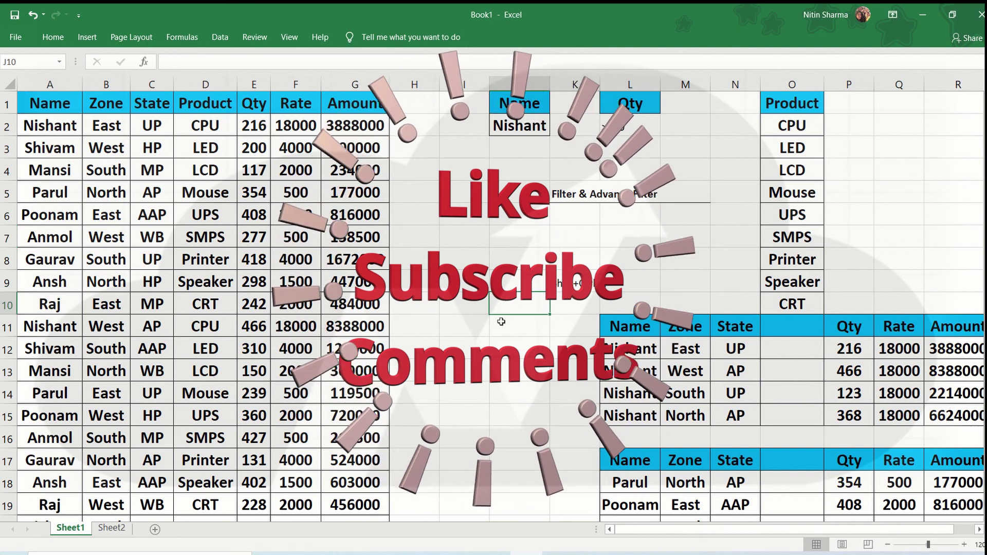
click(501, 322)
click(507, 371)
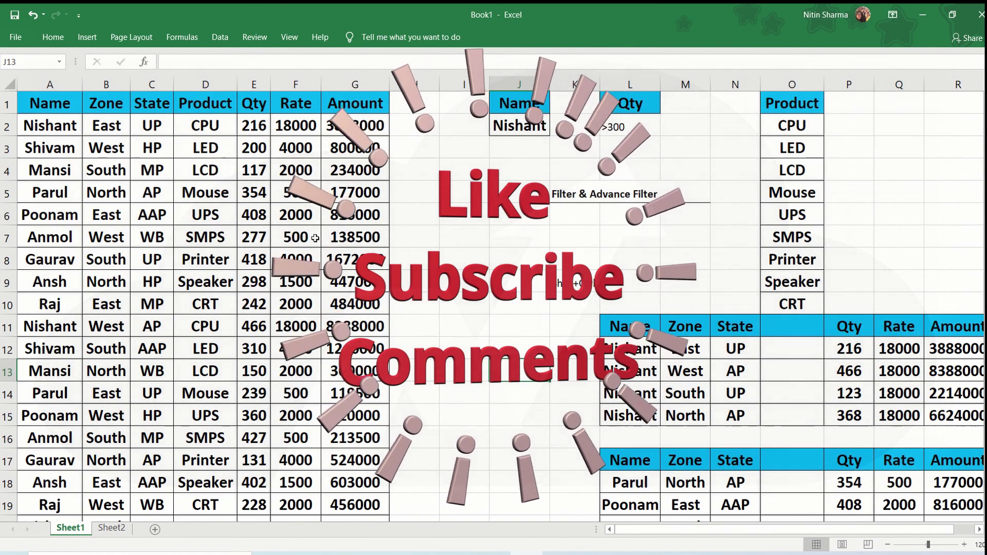